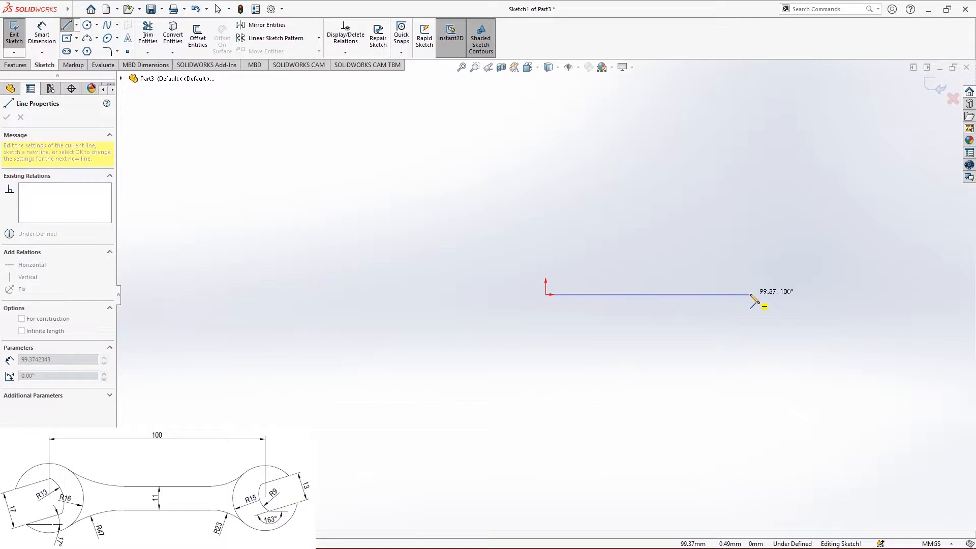
- Finish the horizontal line running from the origin and dimension its length to 100 mm
left_click(751, 294)
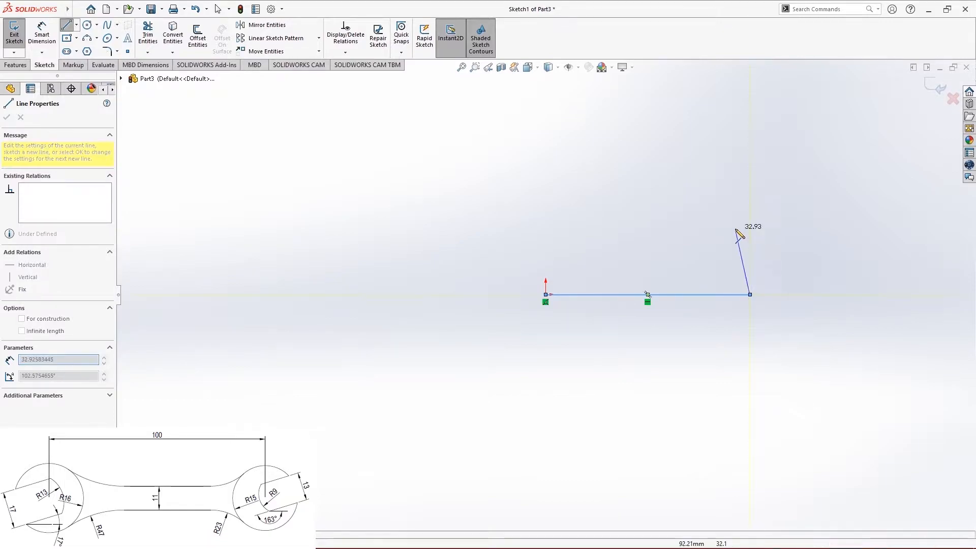
left_click(42, 36)
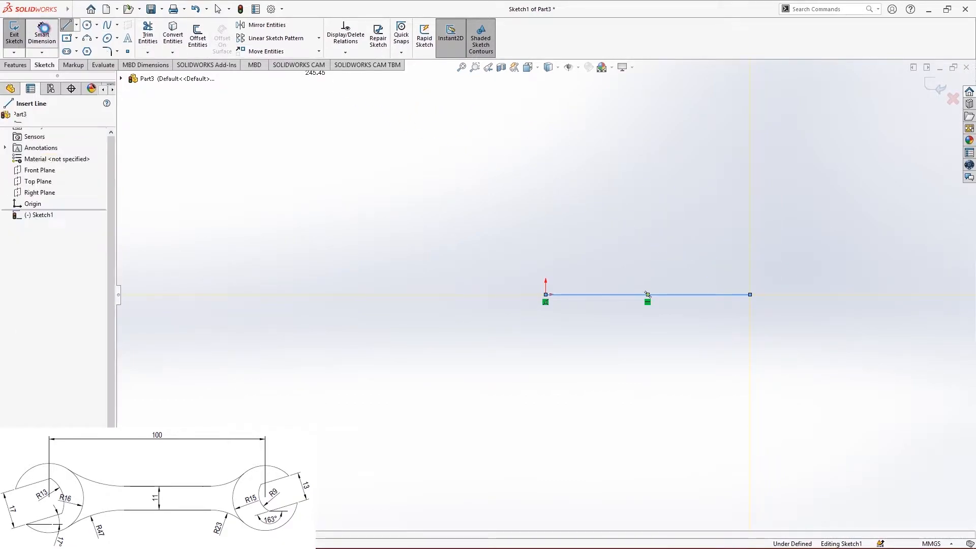
left_click(668, 295)
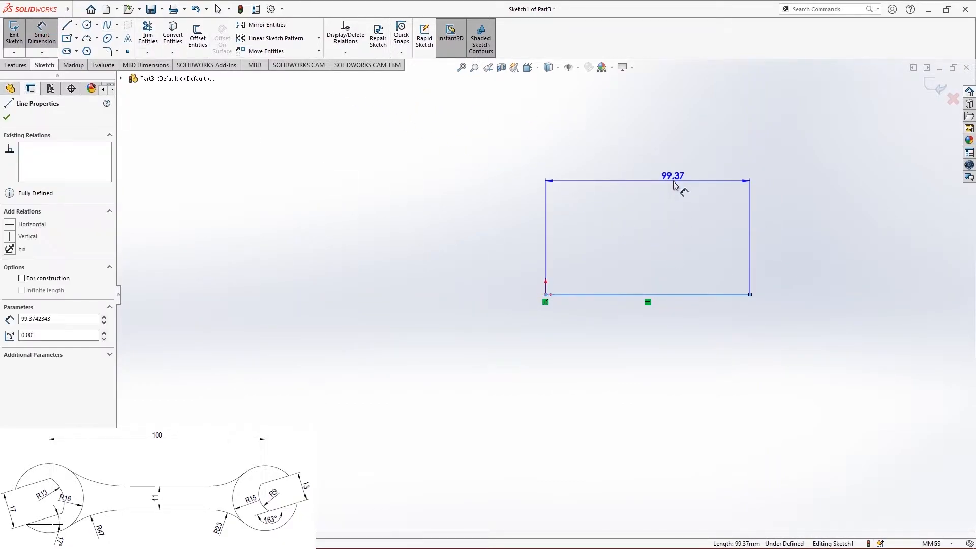
left_click(676, 184)
type("1")
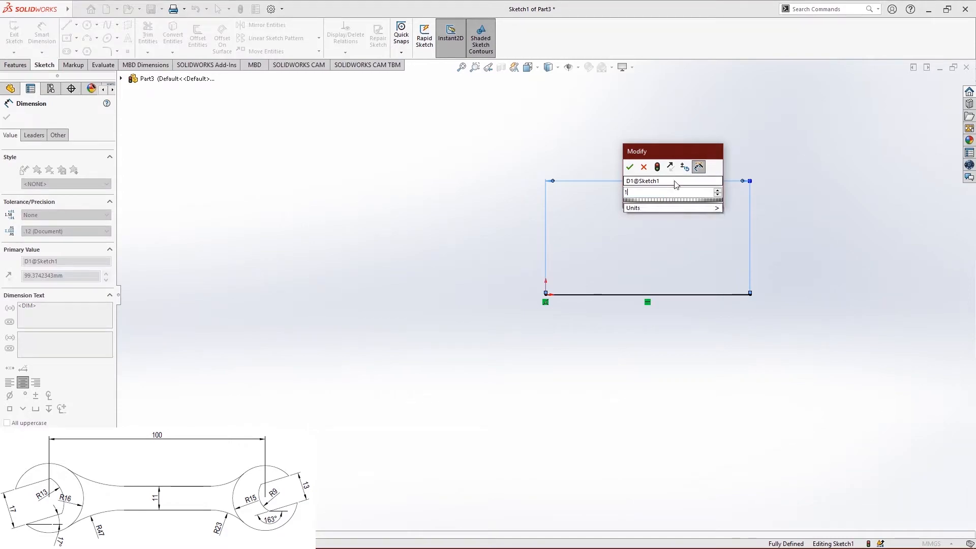
type("00")
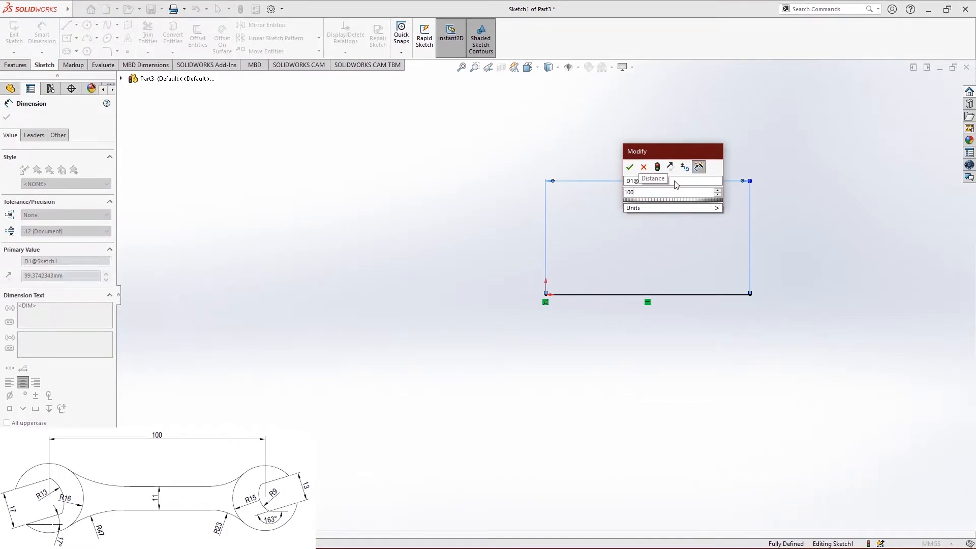
left_click(629, 166)
left_click(651, 239)
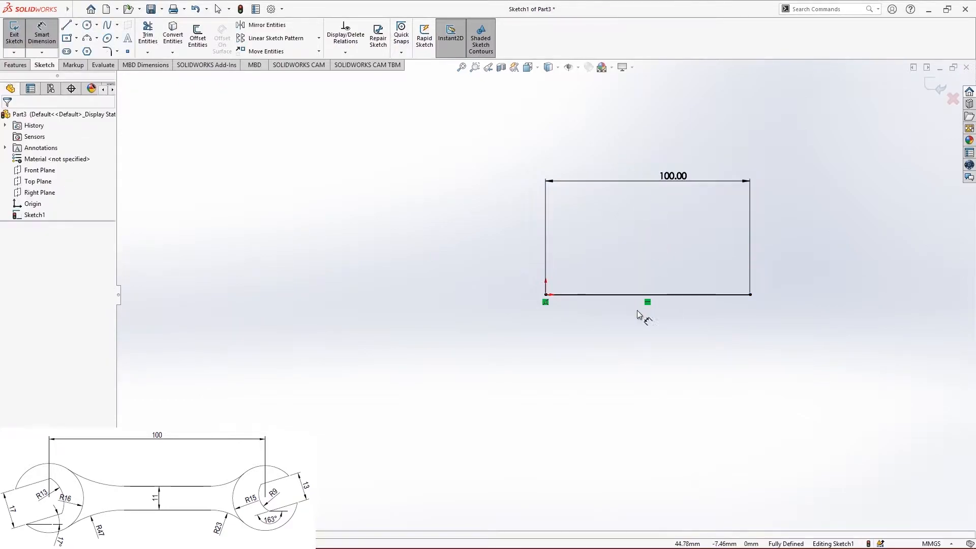
- Convert the 100 mm horizontal line to construction geometry
scroll(777, 294, "down", 2)
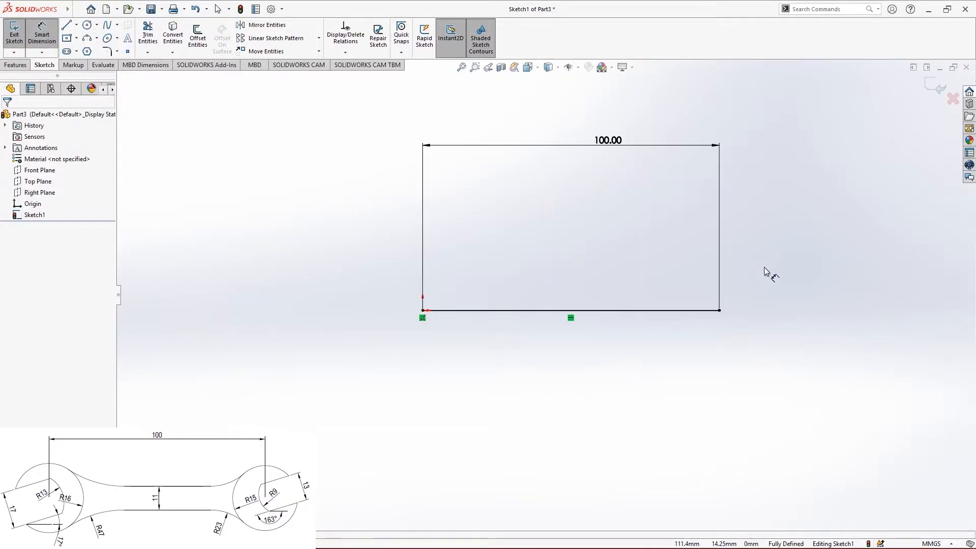
left_click(42, 35)
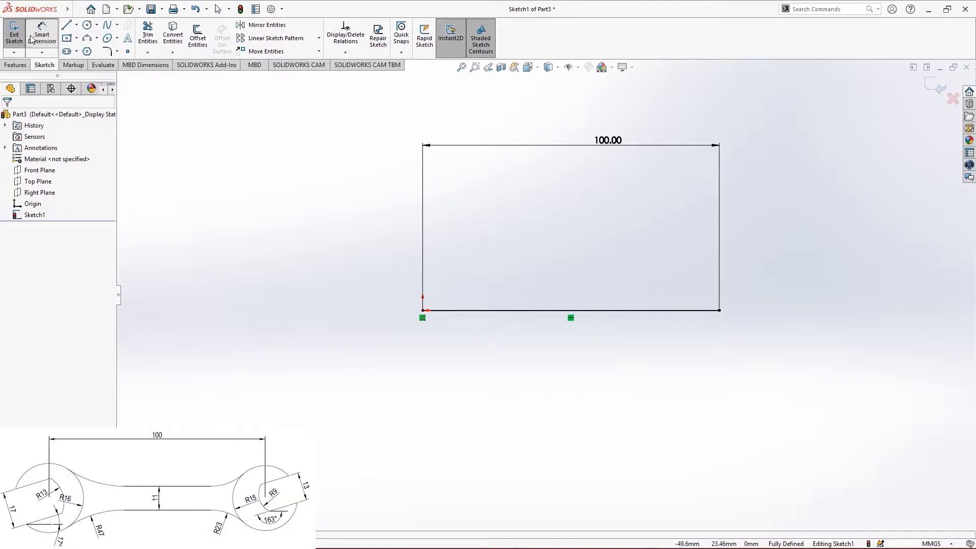
left_click(483, 310)
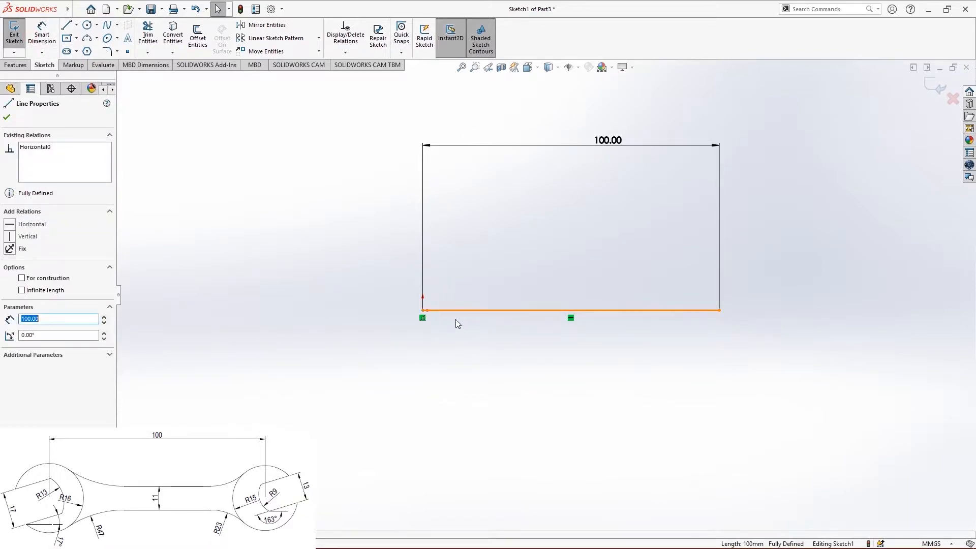
left_click(21, 278)
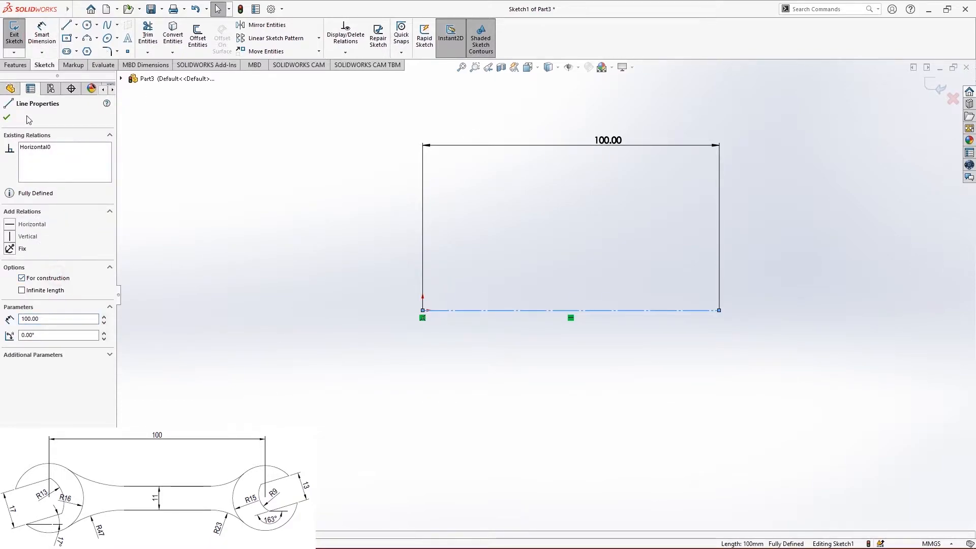
left_click(7, 117)
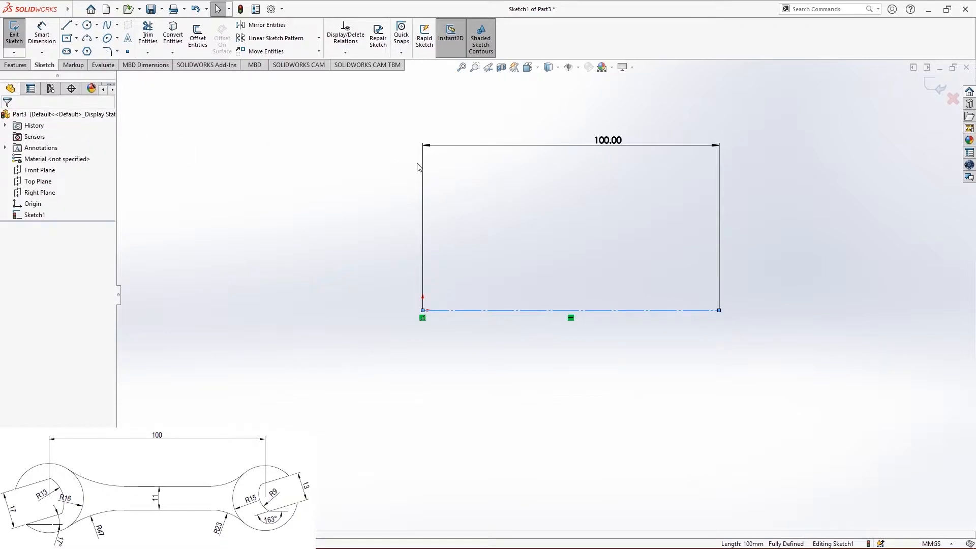
- Sketch two concentric circles centred on the origin, with radii of about 15.6 mm and 13 mm
scroll(482, 274, "down", 2)
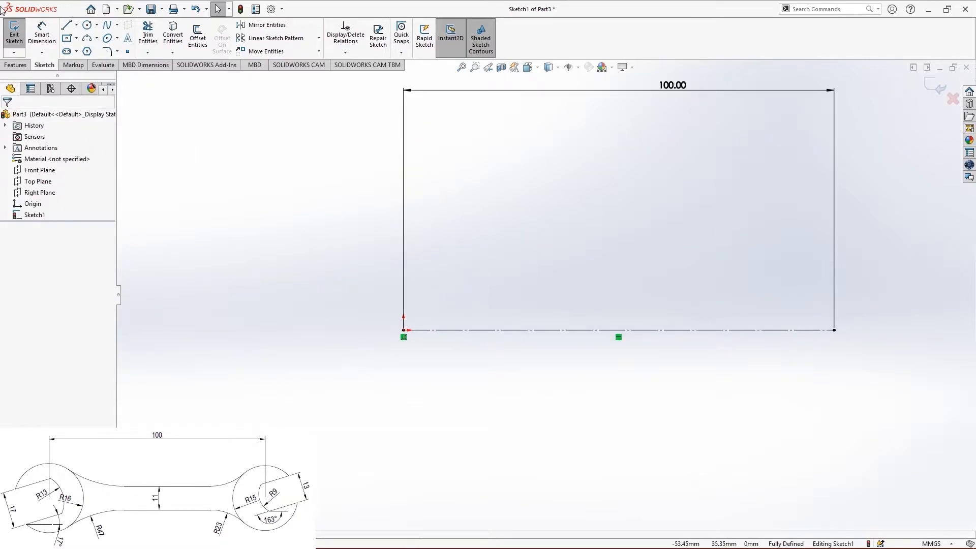
left_click(87, 25)
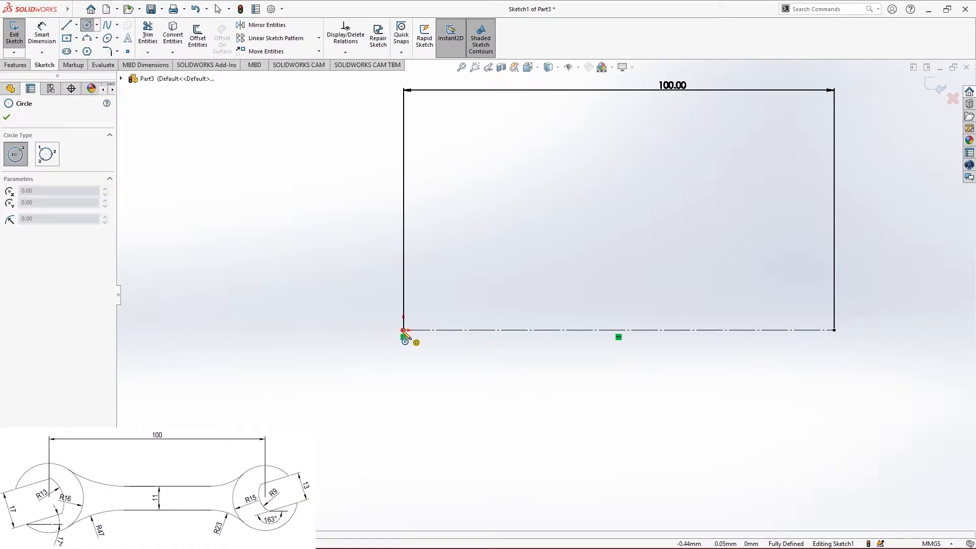
left_click(403, 331)
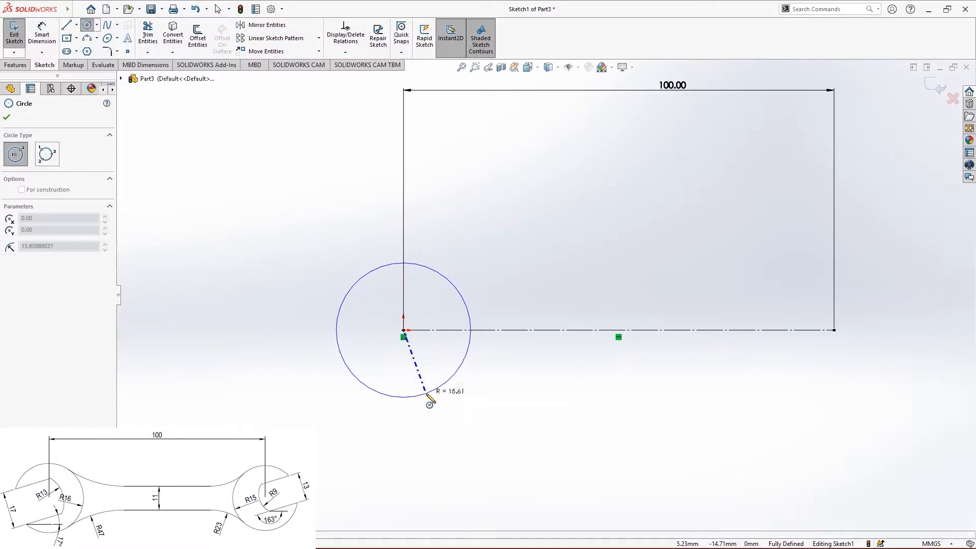
left_click(427, 394)
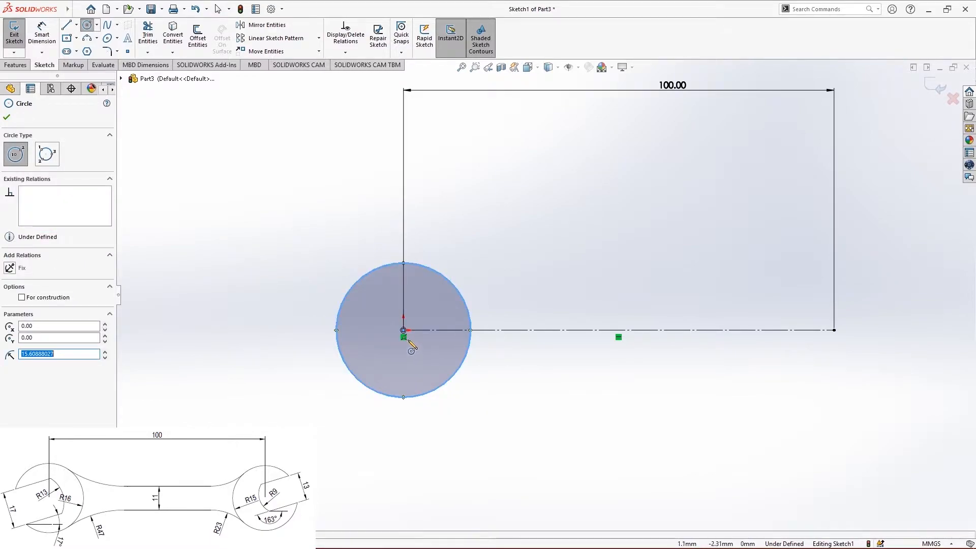
left_click(404, 330)
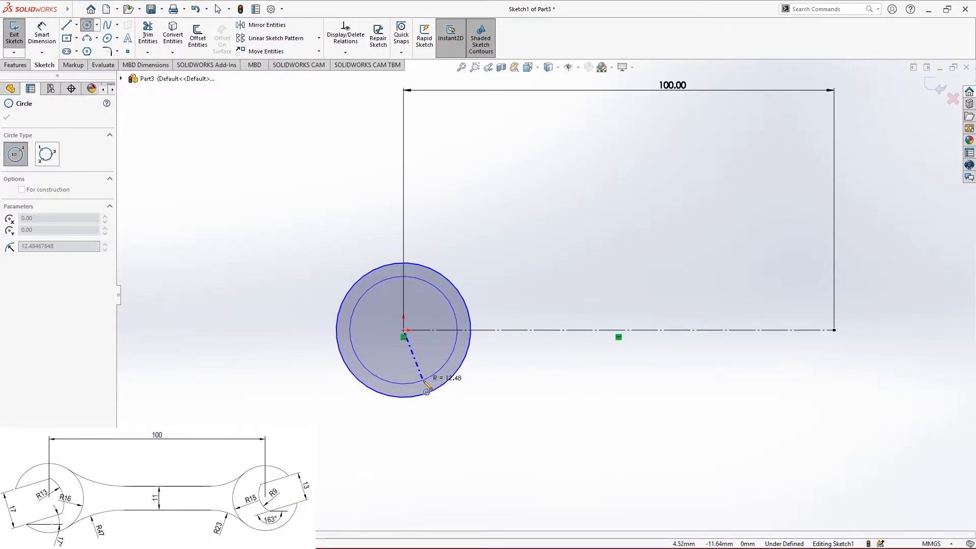
left_click(428, 382)
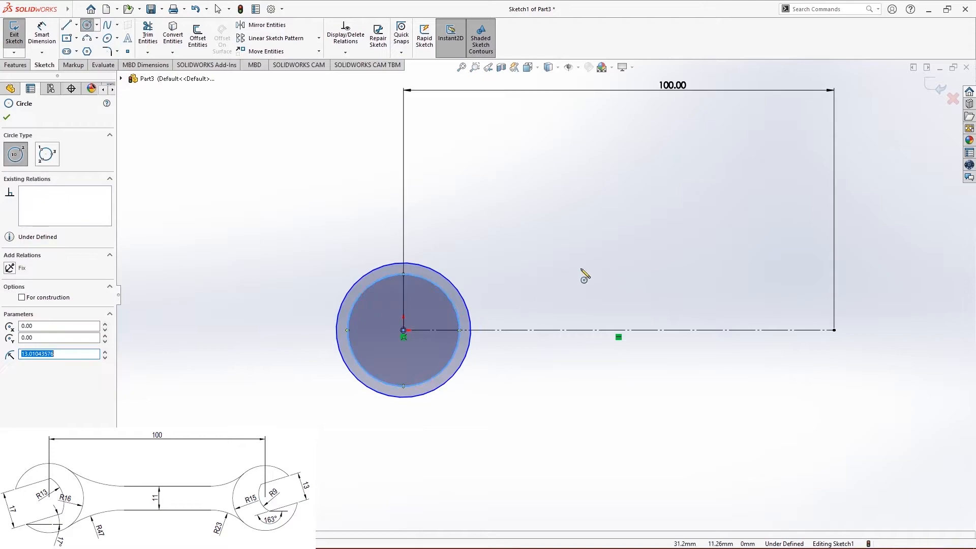
- Sketch two concentric circles centred on the construction line's far endpoint, with radii of about 15.3 mm and 8.4 mm
left_click(835, 331)
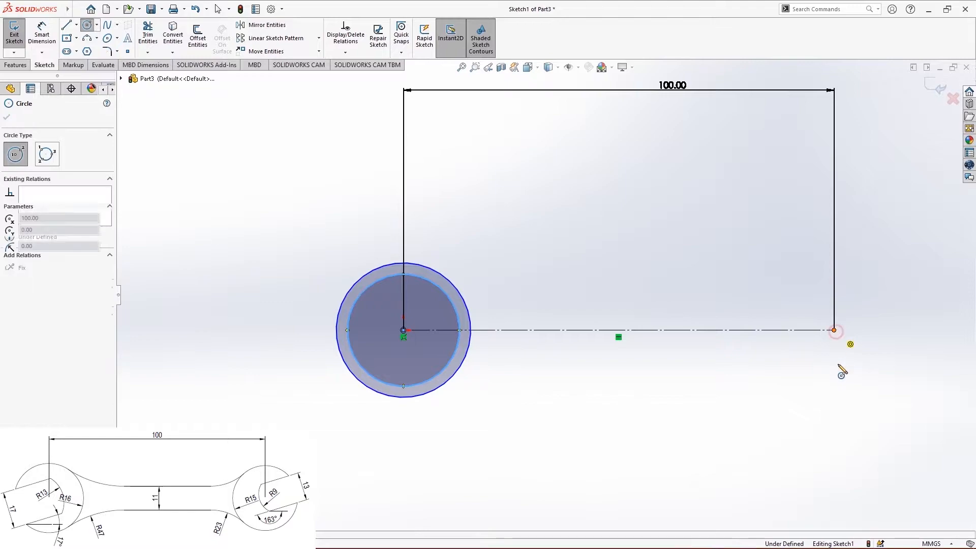
left_click(845, 400)
left_click(833, 330)
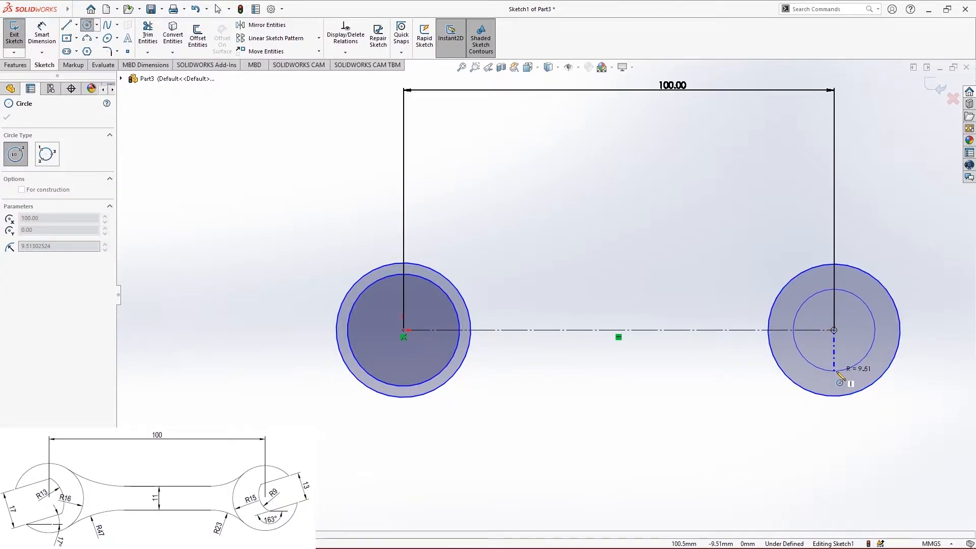
left_click(809, 358)
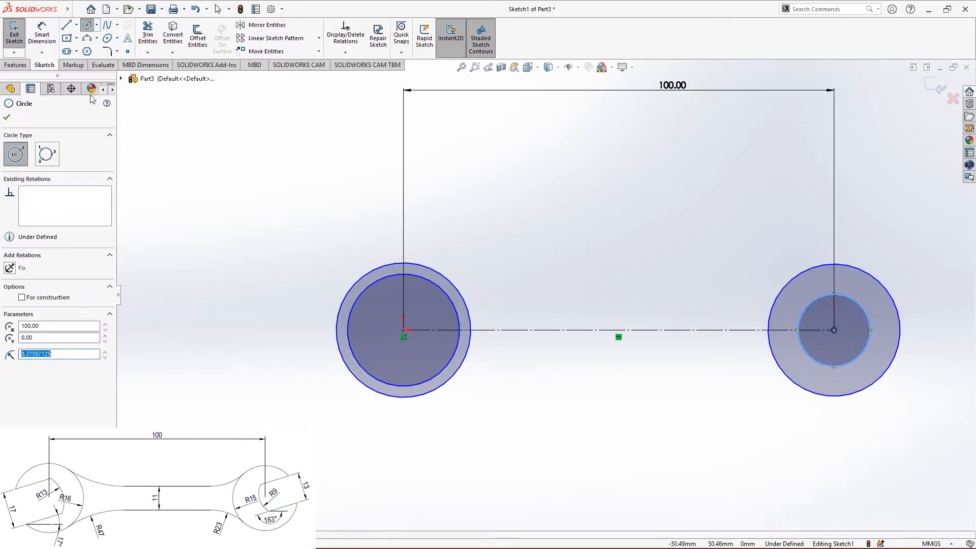
- Dimension the outer circle at the origin to a diameter of 32 mm
left_click(43, 37)
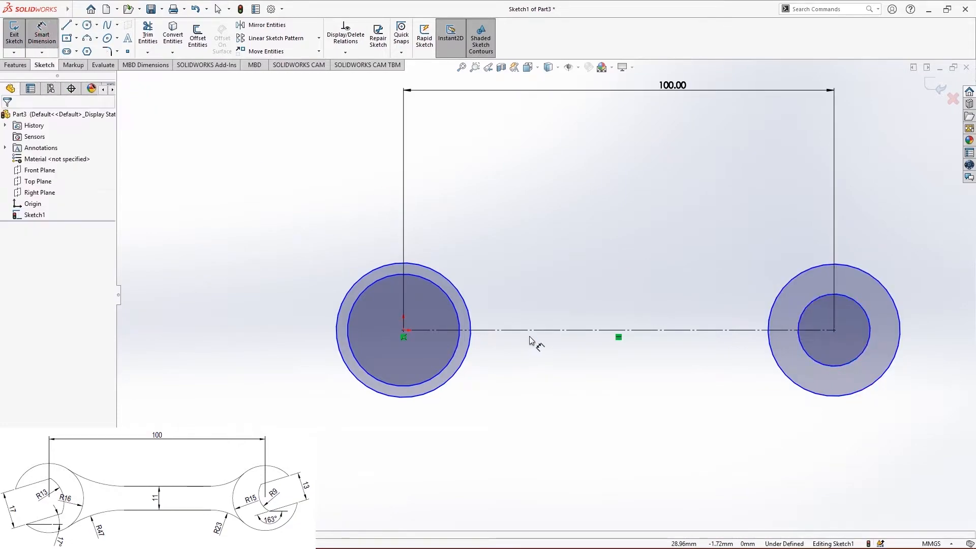
left_click(401, 264)
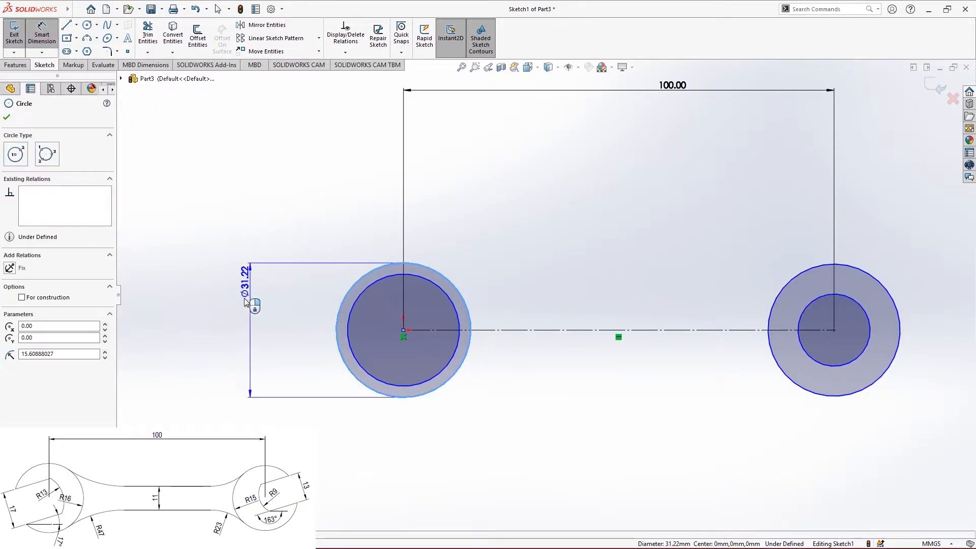
left_click(250, 312)
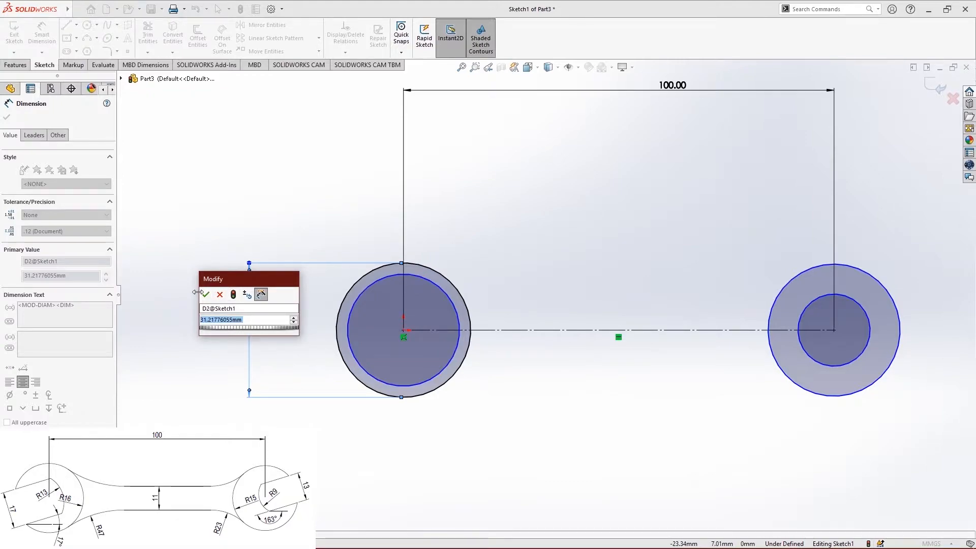
type("30")
key("BackSpace")
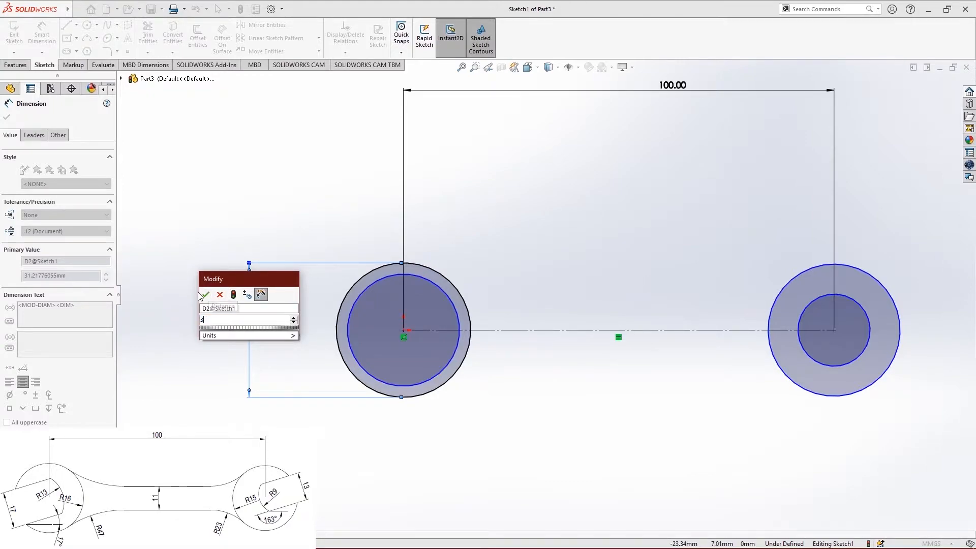
type("2")
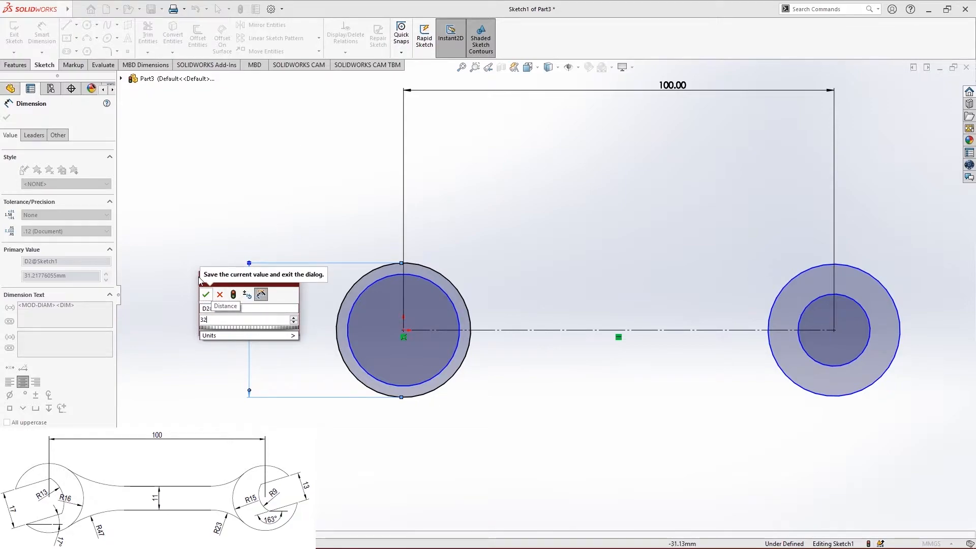
left_click(206, 295)
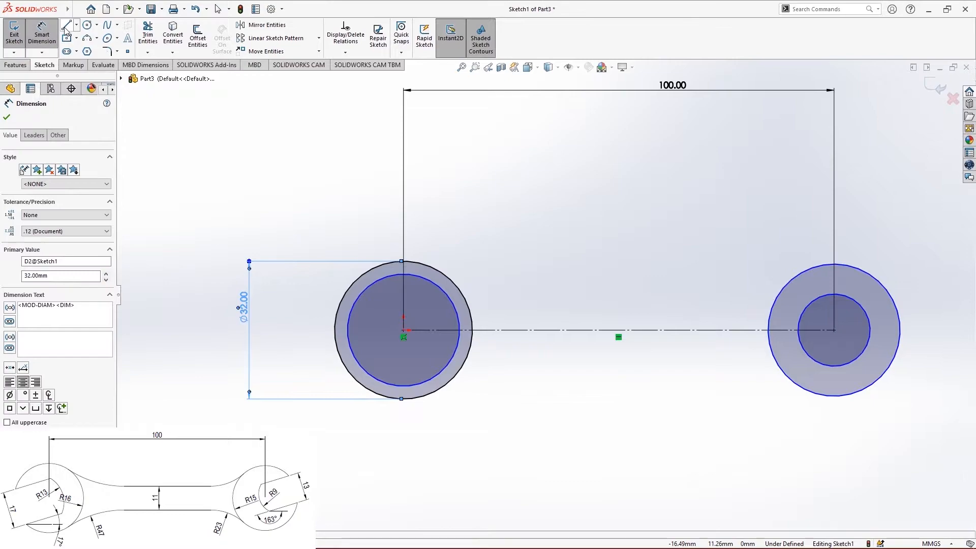
- Dimension the inner circle at the origin to a diameter of 26 mm
left_click(375, 379)
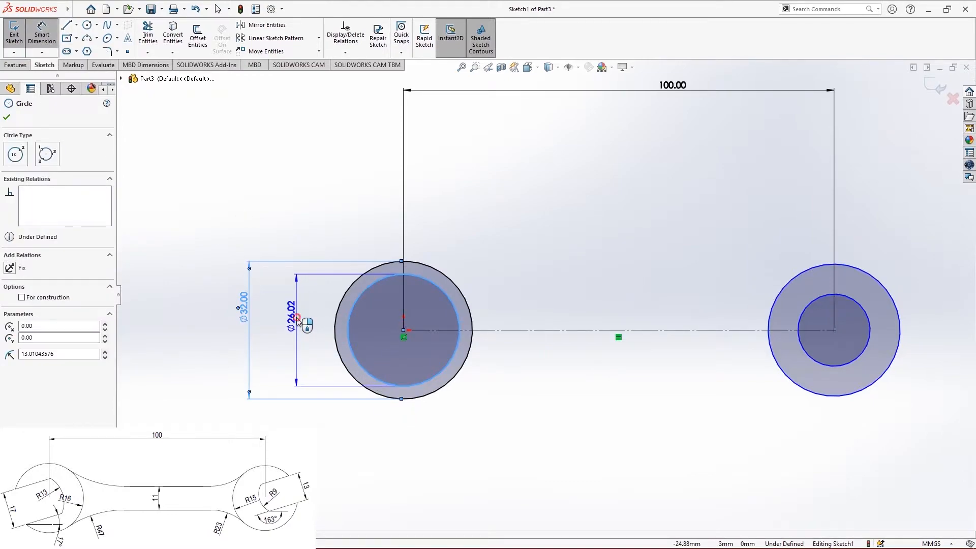
left_click(297, 317)
type("26")
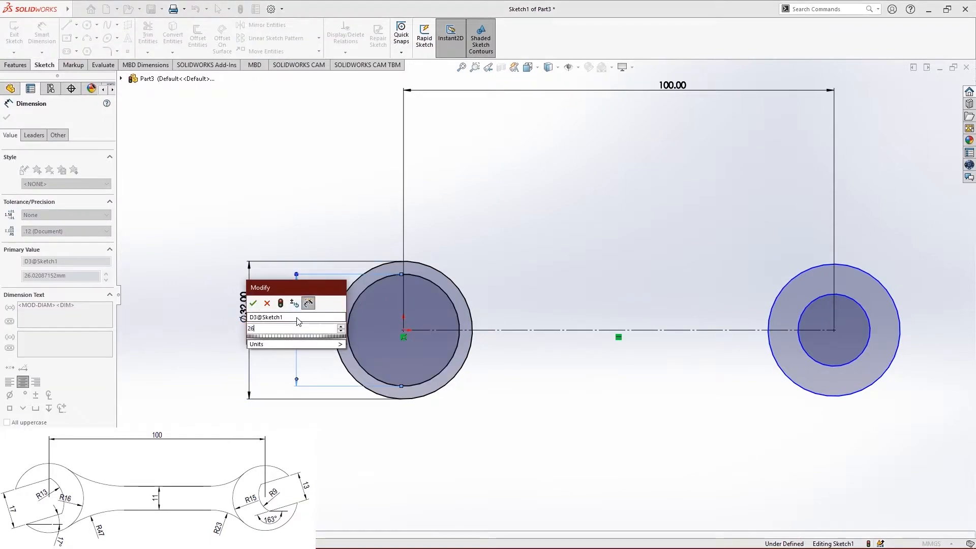
key("Return")
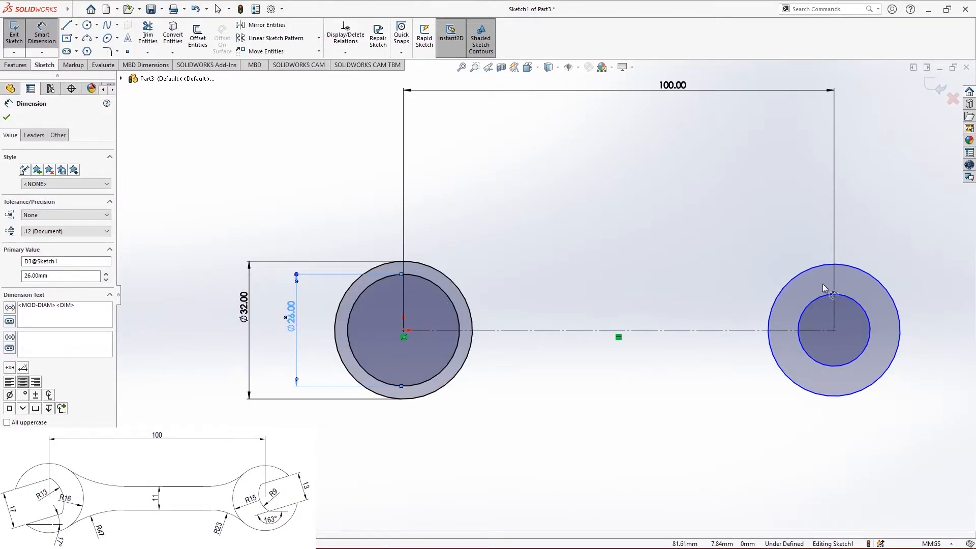
- Dimension the outer circle at the construction line's far end to a diameter of 30 mm
left_click(856, 271)
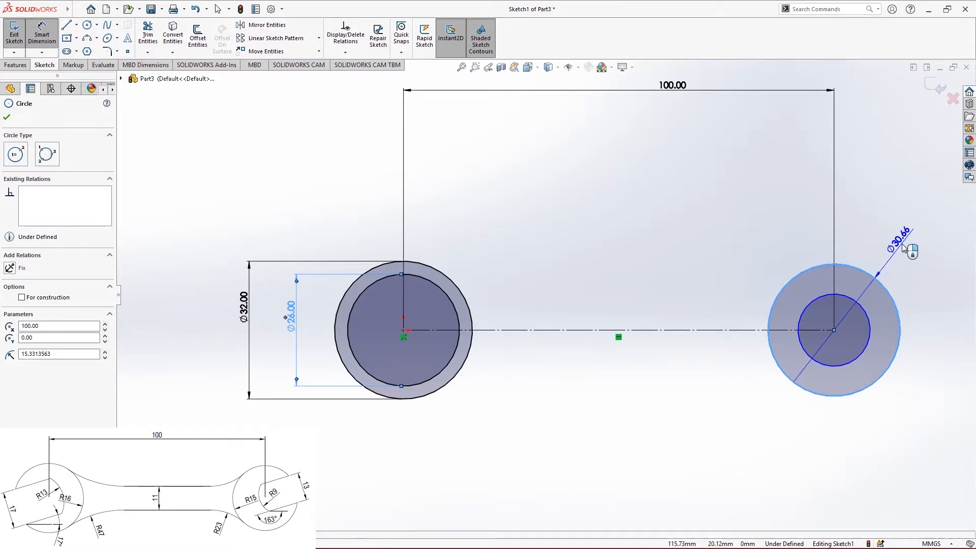
left_click(904, 248)
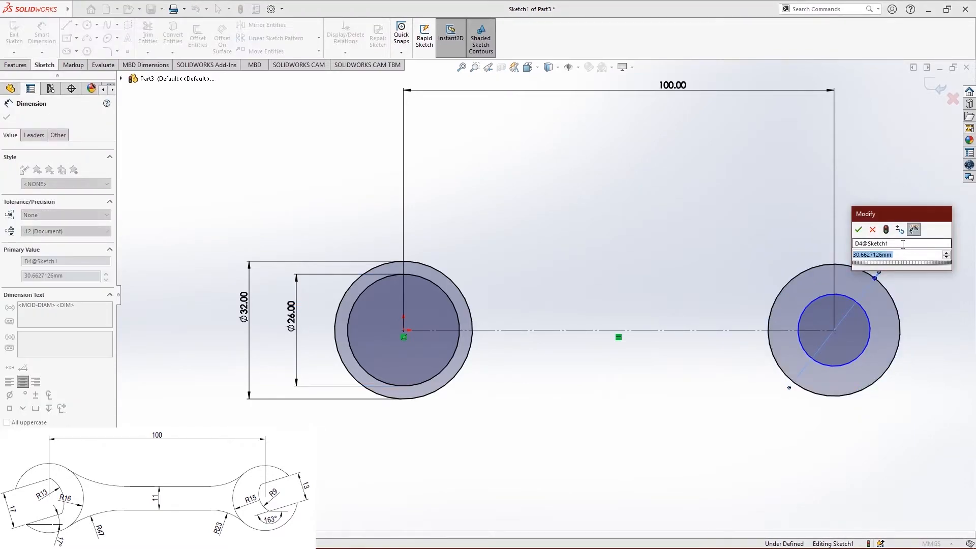
type("30")
key("Return")
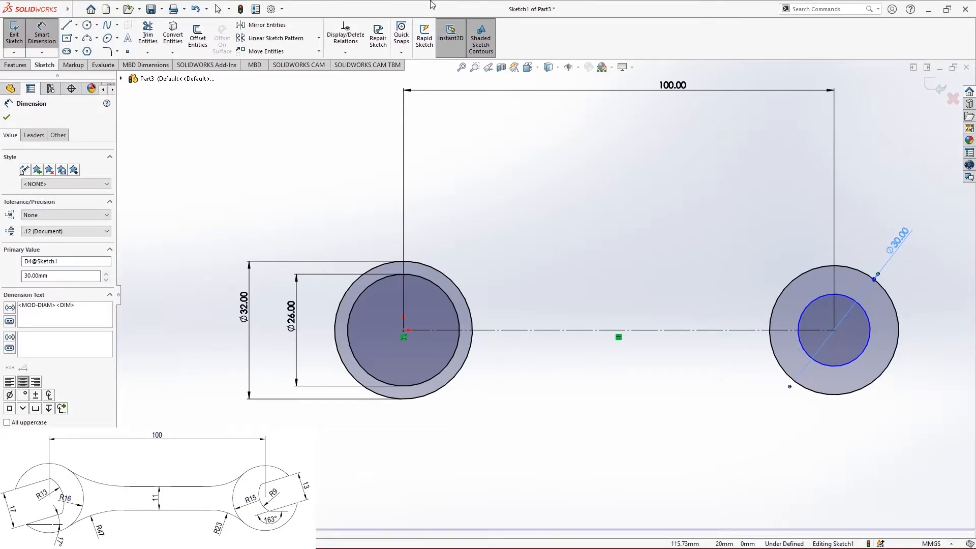
- Dimension the inner circle at the construction line's far end to a diameter of 18 mm
left_click(829, 296)
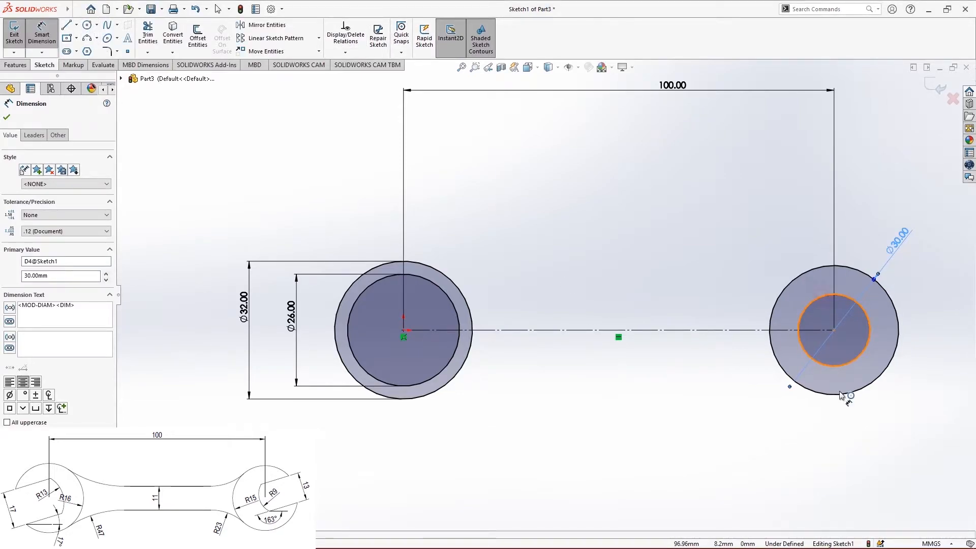
left_click(847, 427)
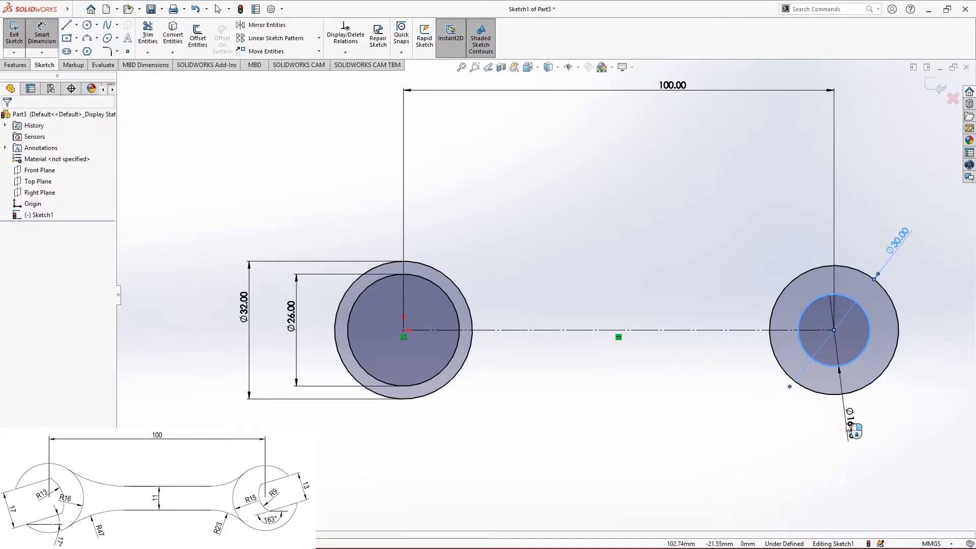
type("18")
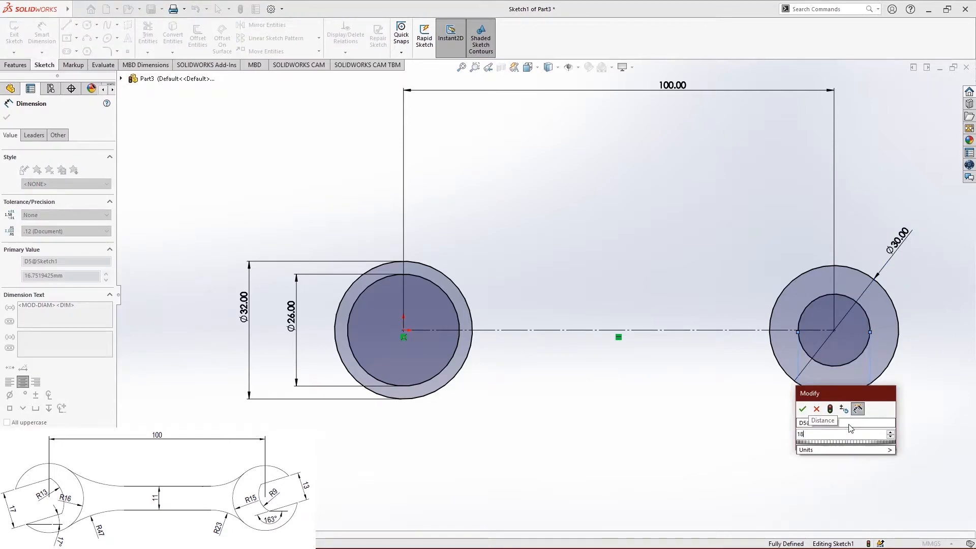
key("Return")
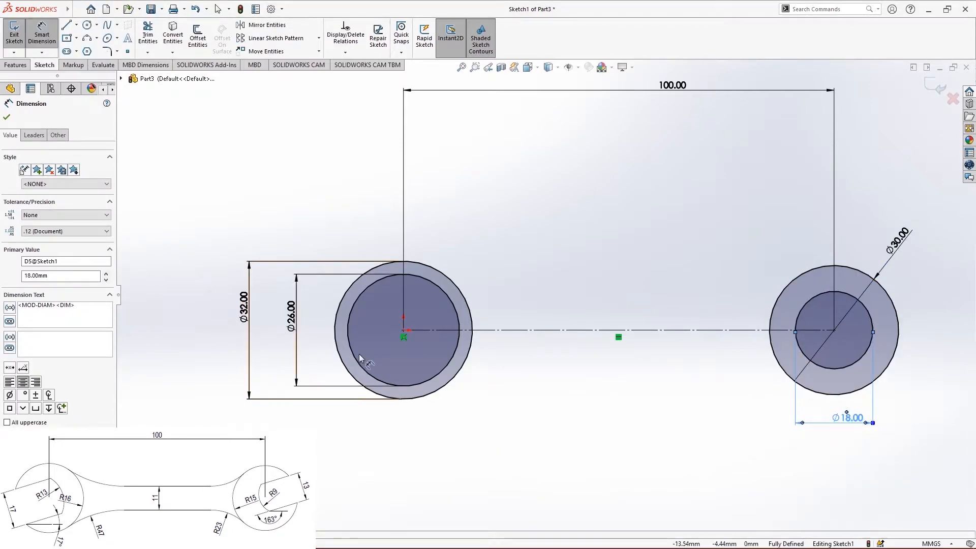
scroll(336, 359, "down", 3)
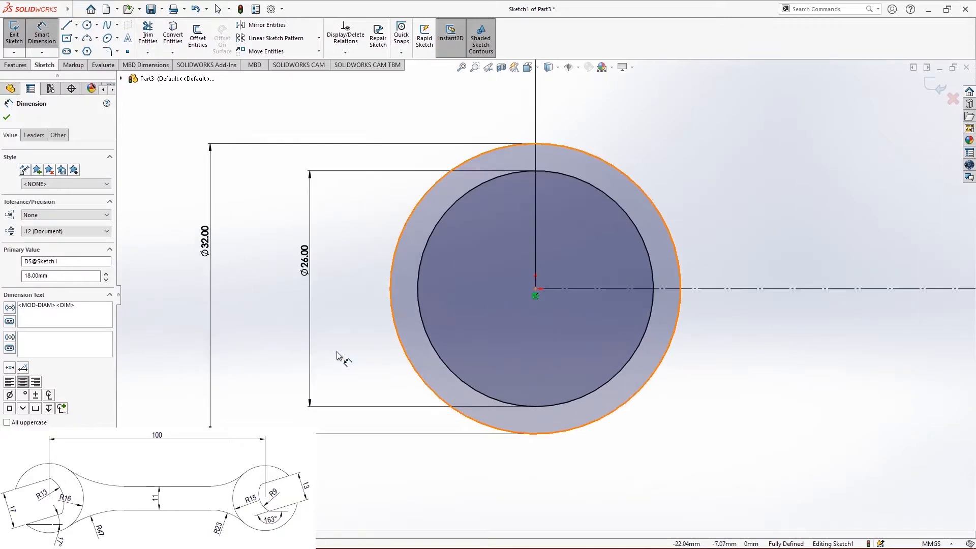
key("Escape")
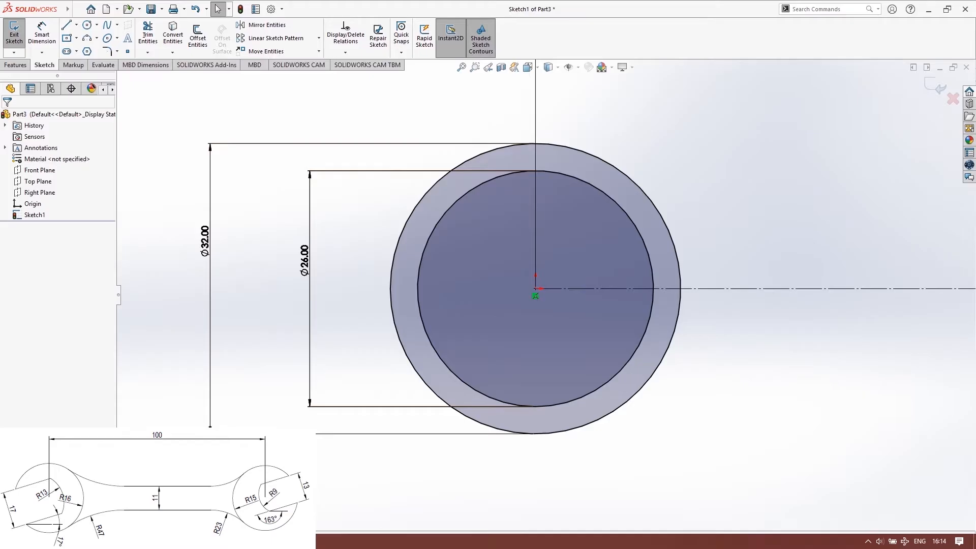
- Check the reference drawing, then sketch a horizontal line about 9.57 mm long inward from the lower-left of the 32 mm circle
left_click(254, 541)
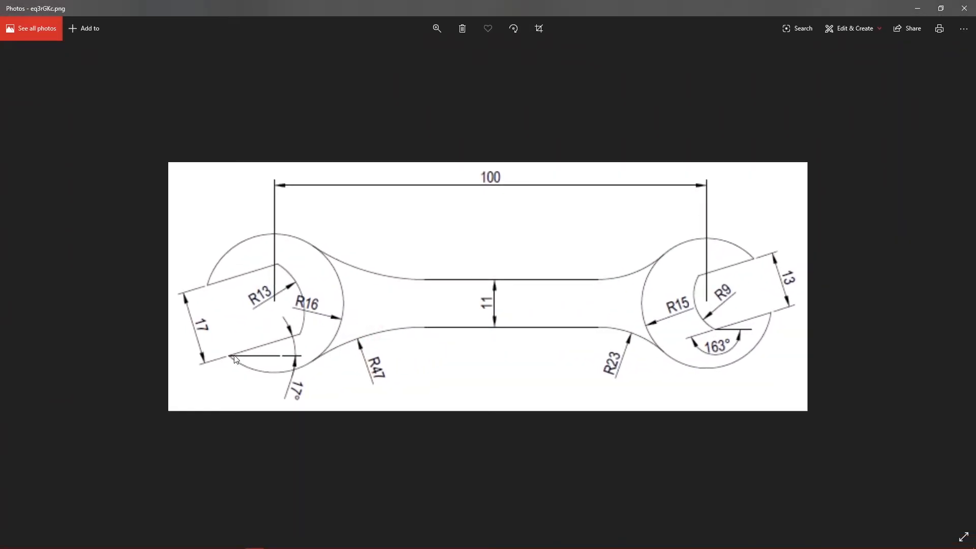
left_click(918, 9)
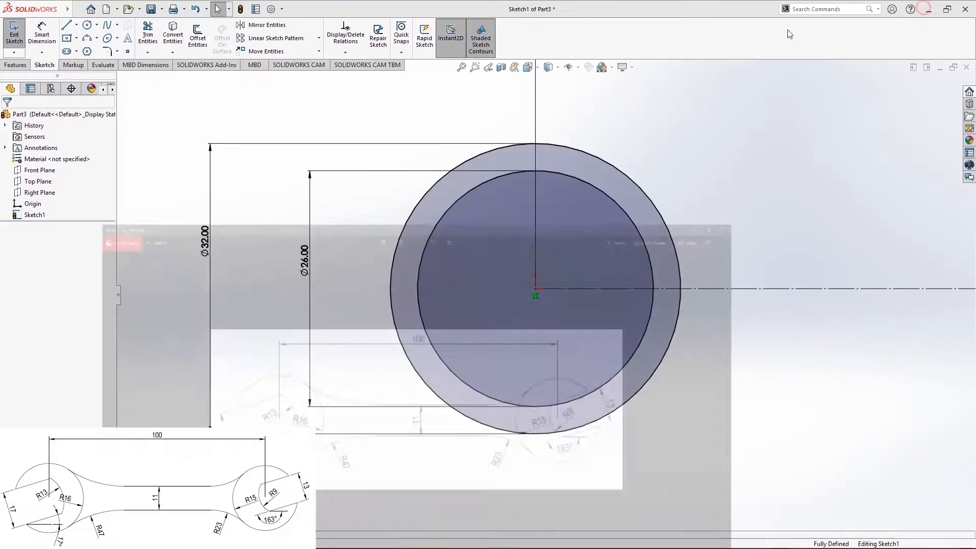
left_click(66, 25)
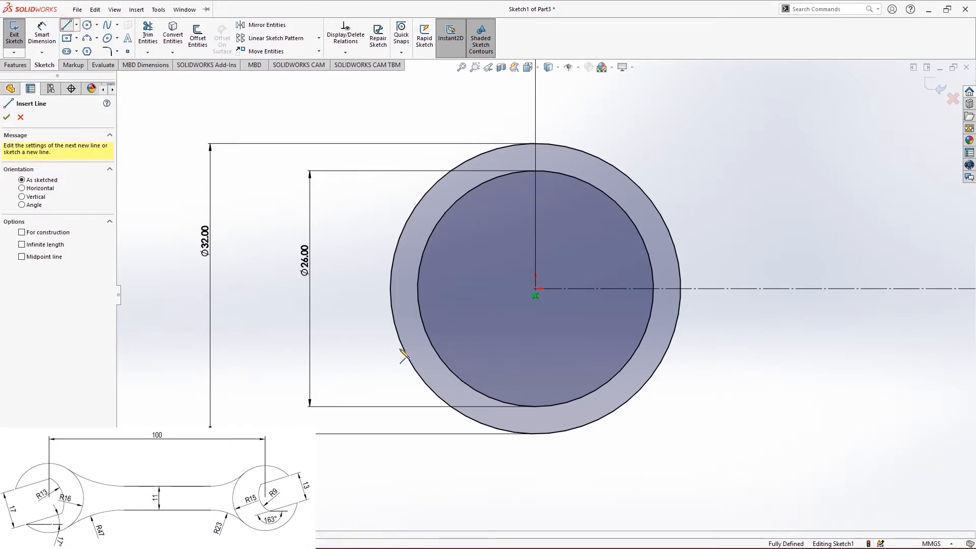
left_click(436, 394)
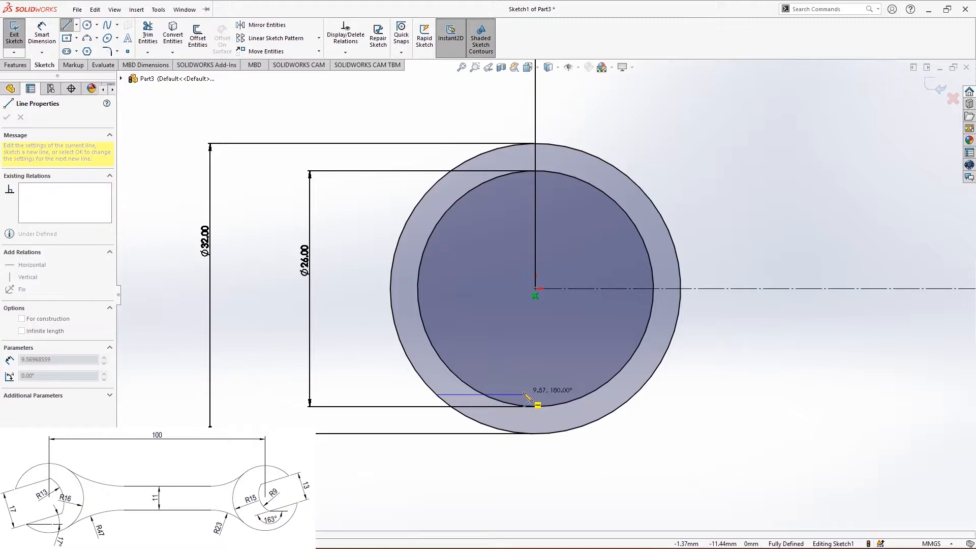
left_click(523, 395)
right_click(539, 364)
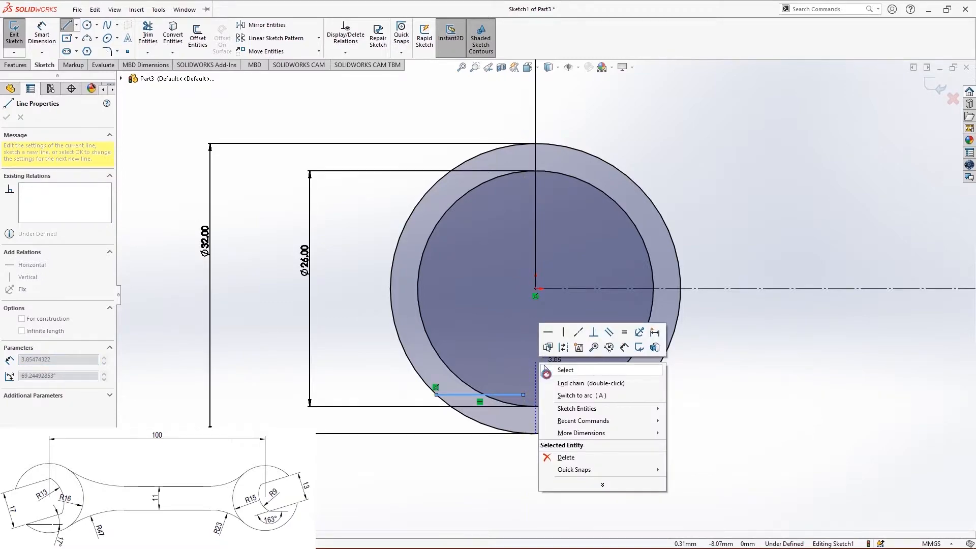
left_click(545, 369)
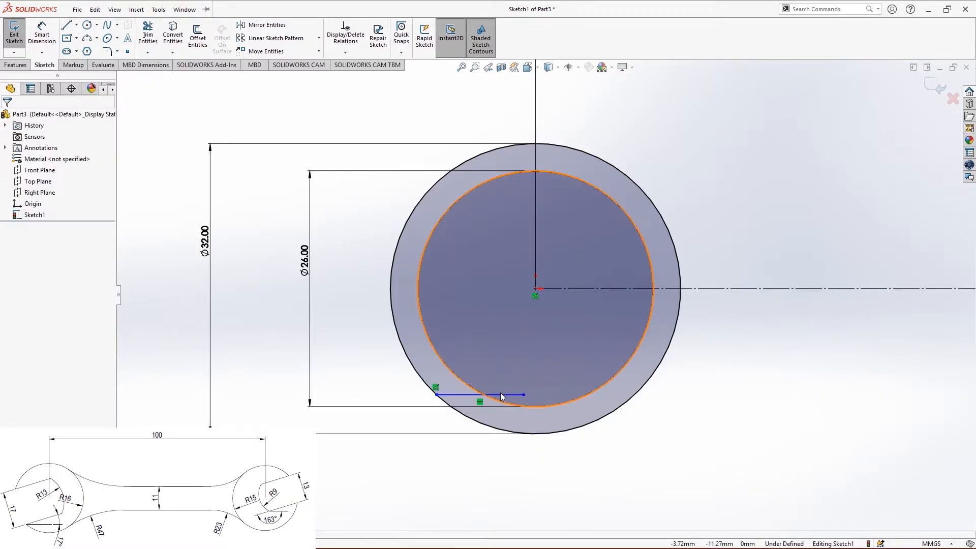
- Convert the short horizontal line in the origin head to construction geometry
left_click(457, 395)
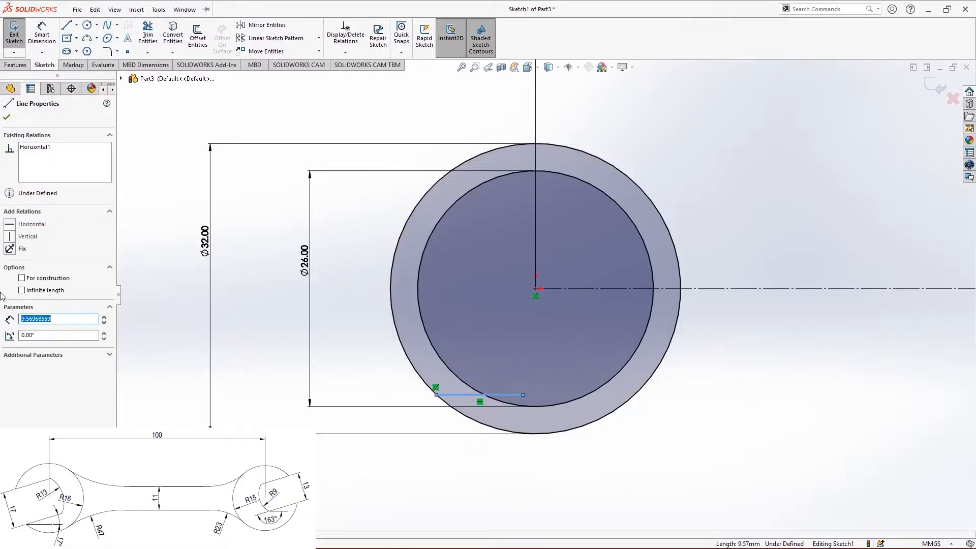
left_click(21, 279)
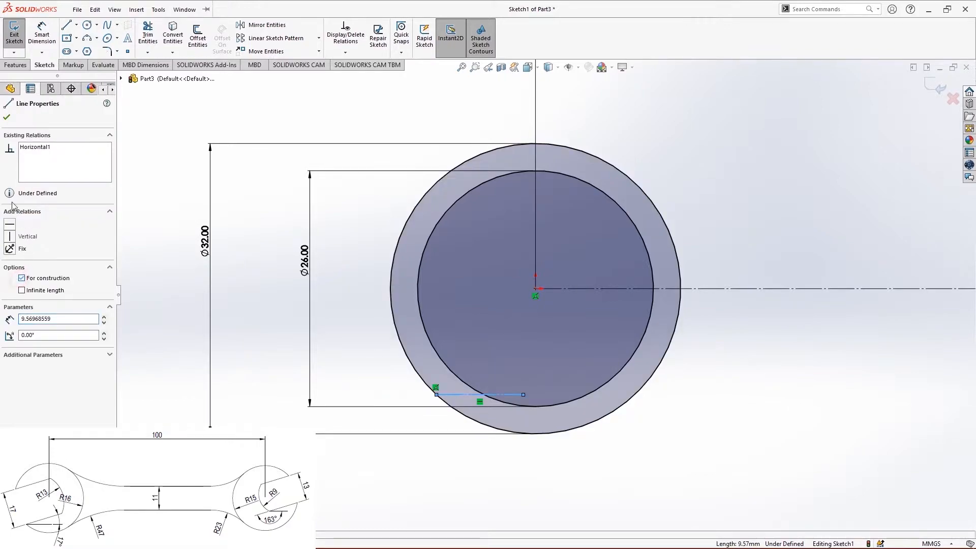
left_click(8, 120)
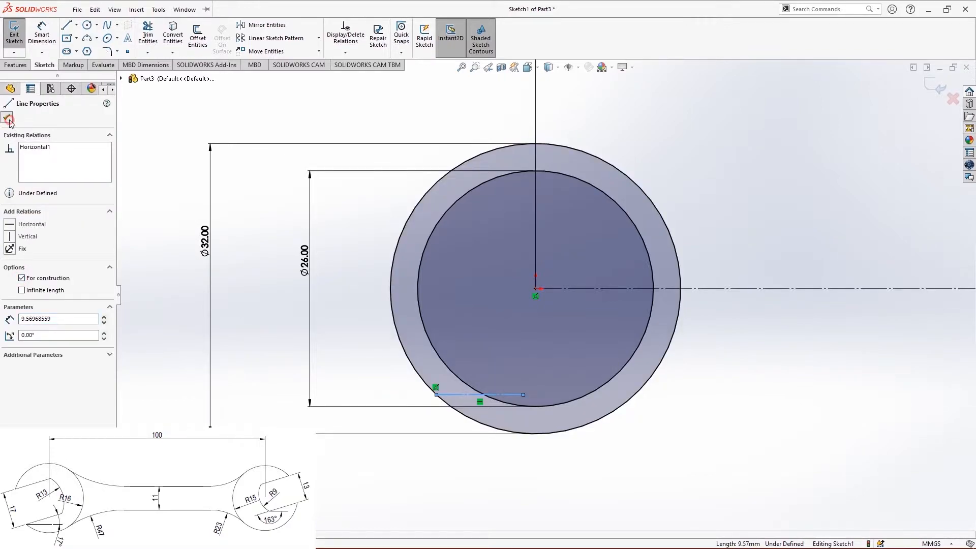
- Sketch a slanted line about 27.1 mm long from the short construction line's outer endpoint up to the right side of the 26 mm circle
left_click(66, 24)
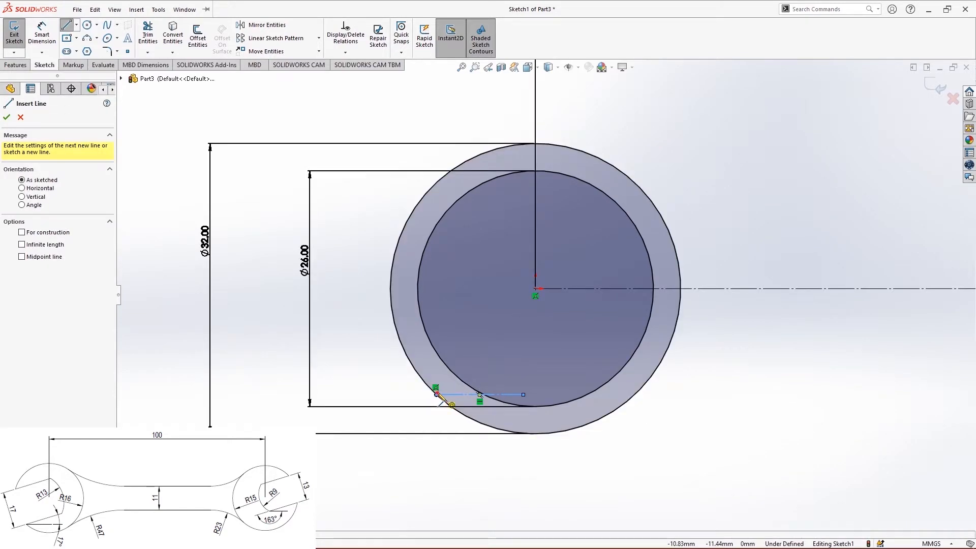
left_click(437, 394)
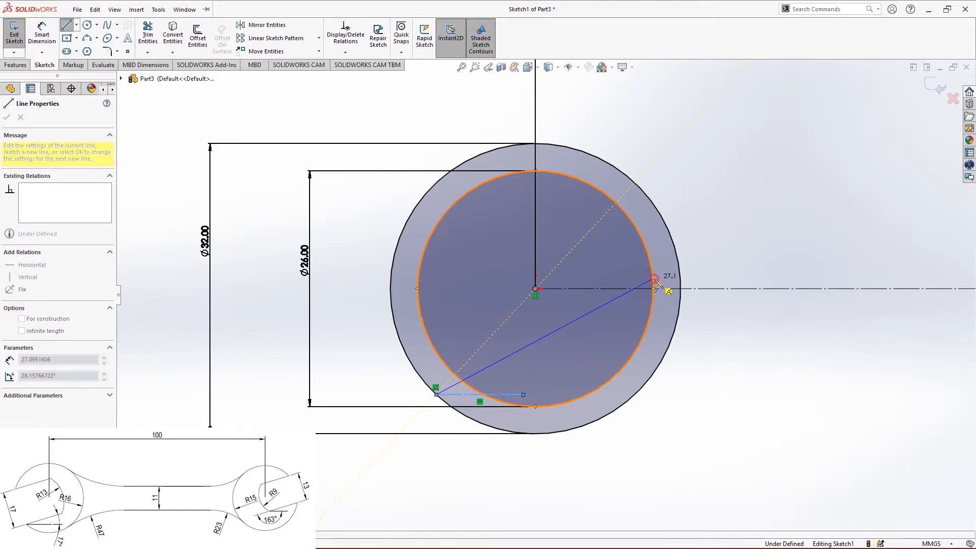
left_click(654, 279)
right_click(572, 173)
left_click(580, 219)
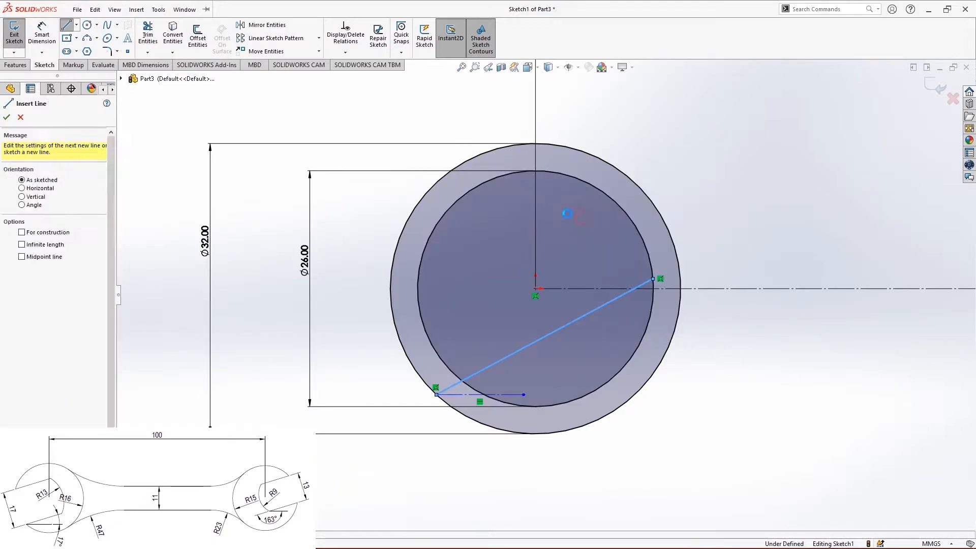
- Sketch an upper slanted line about 22.34 mm long from the top of the 26 mm circle down to the left side of the 32 mm circle
left_click(67, 25)
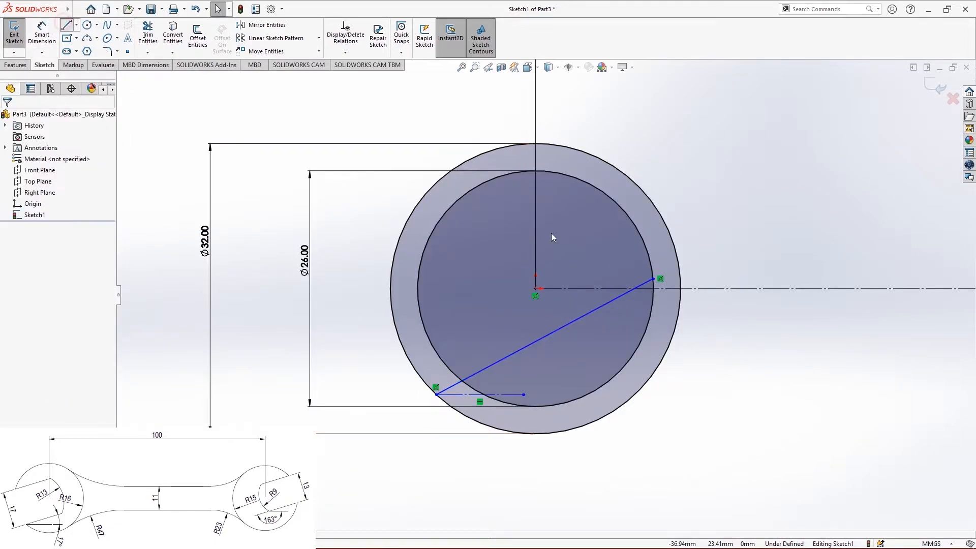
left_click(563, 174)
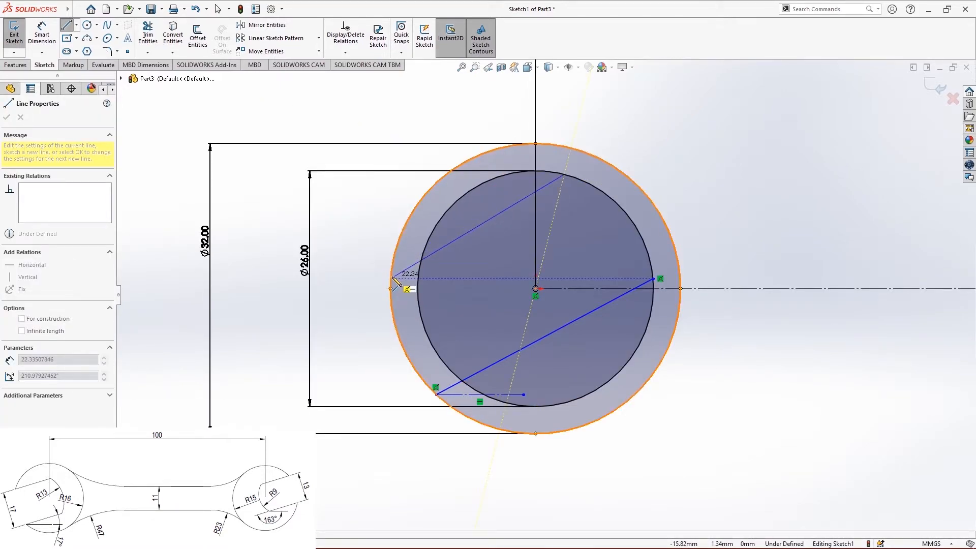
left_click(392, 279)
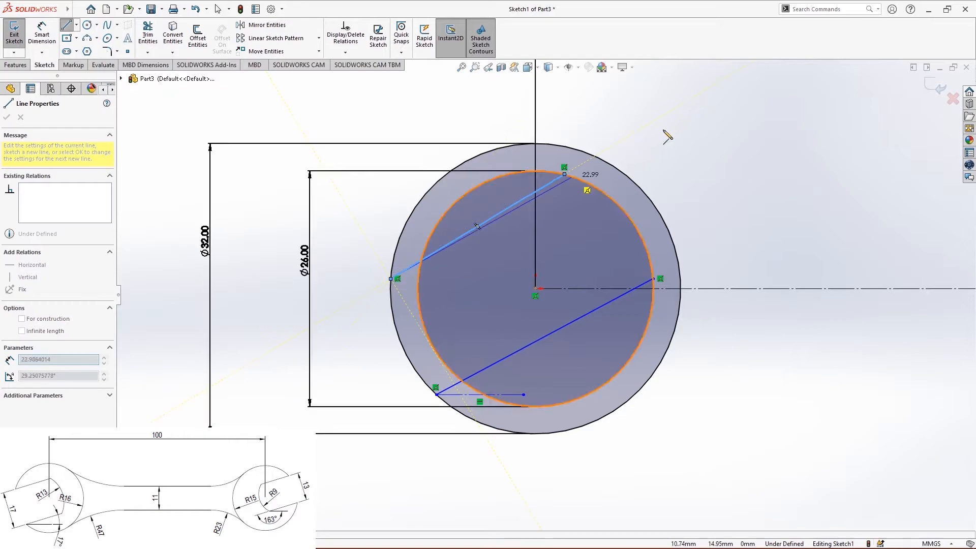
- Add parallel and equal relations between the two slanted jaw lines
left_click(346, 52)
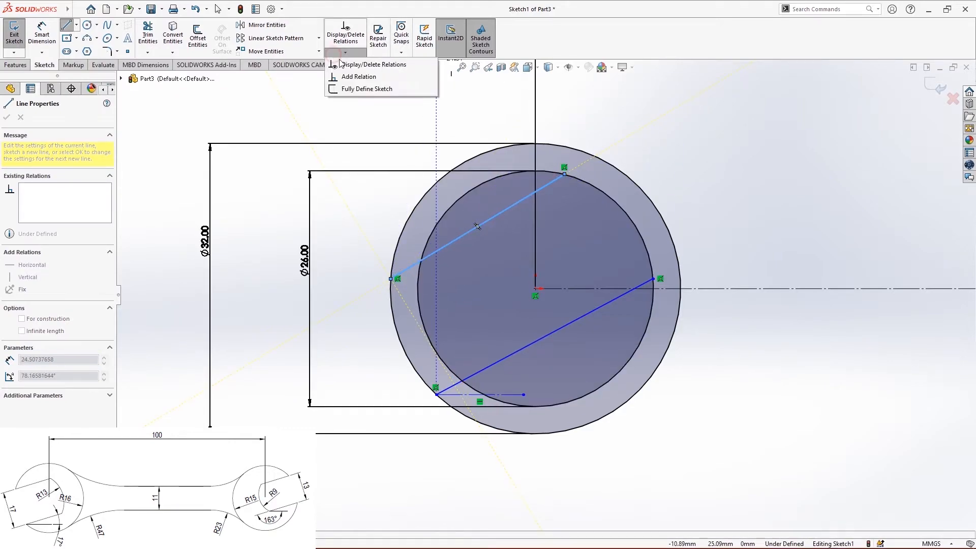
left_click(357, 79)
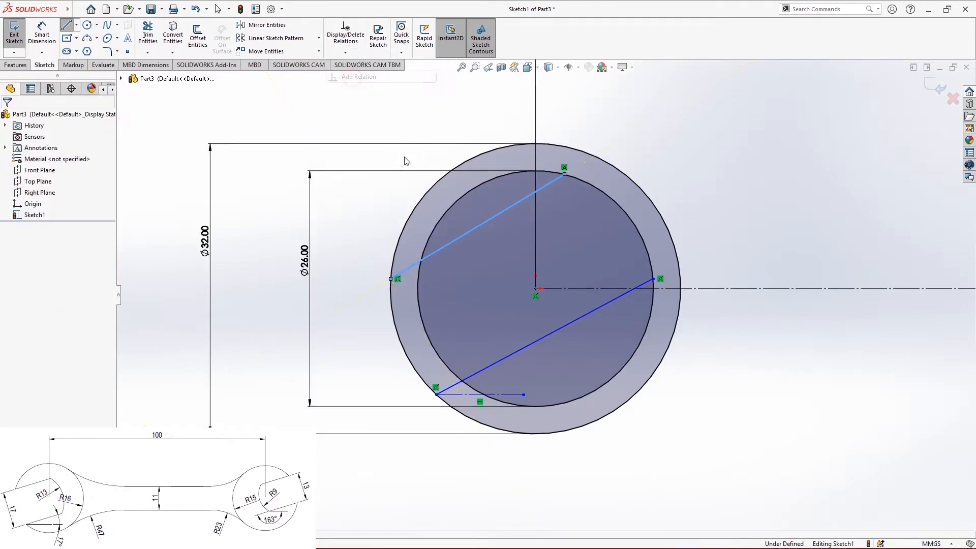
left_click(531, 344)
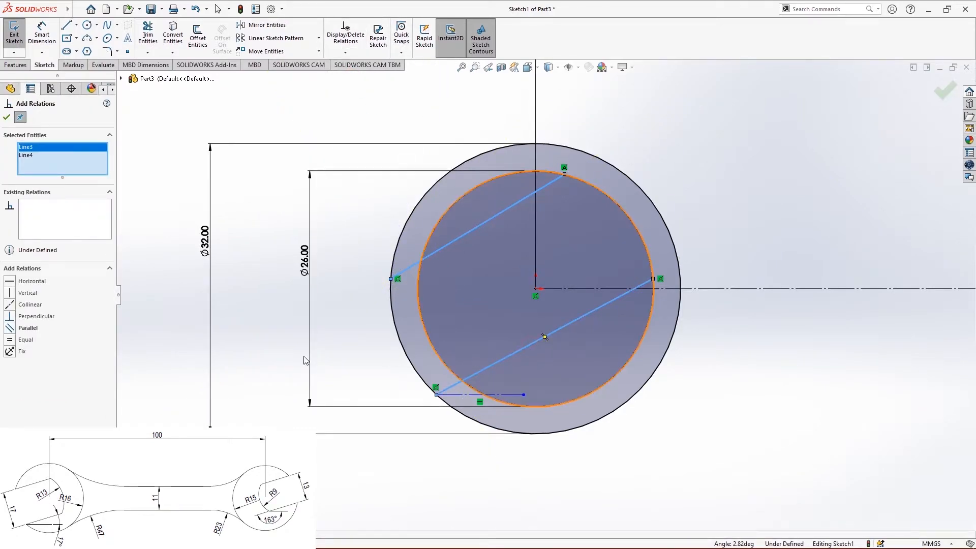
left_click(29, 328)
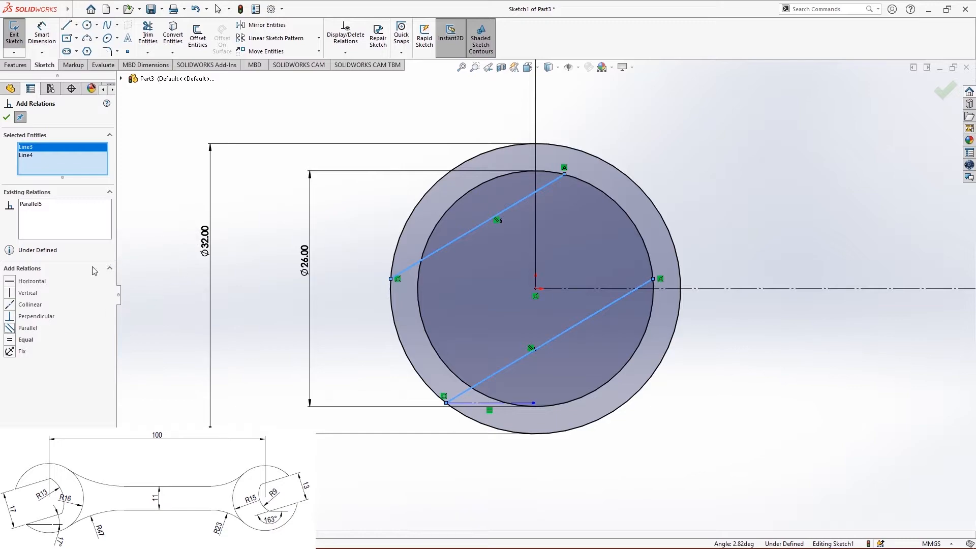
left_click(14, 344)
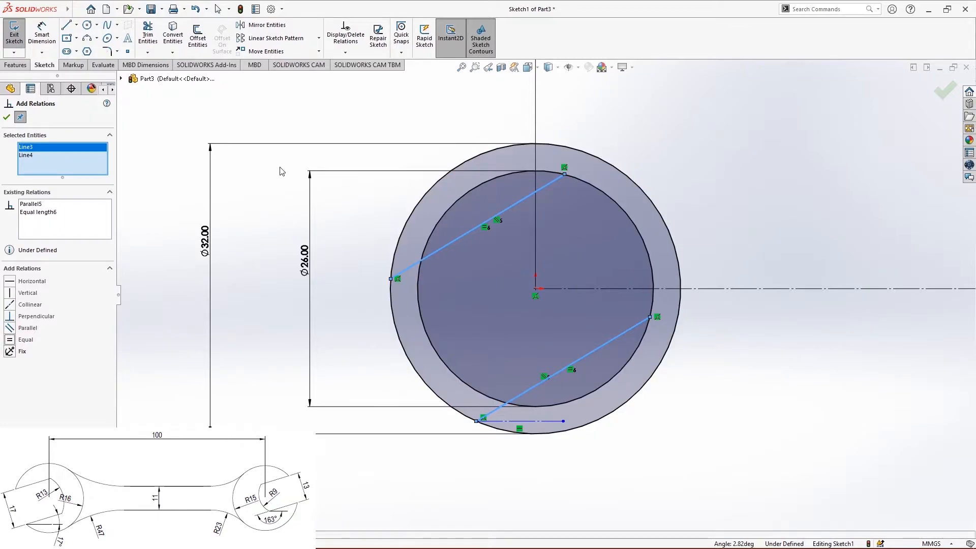
left_click(7, 118)
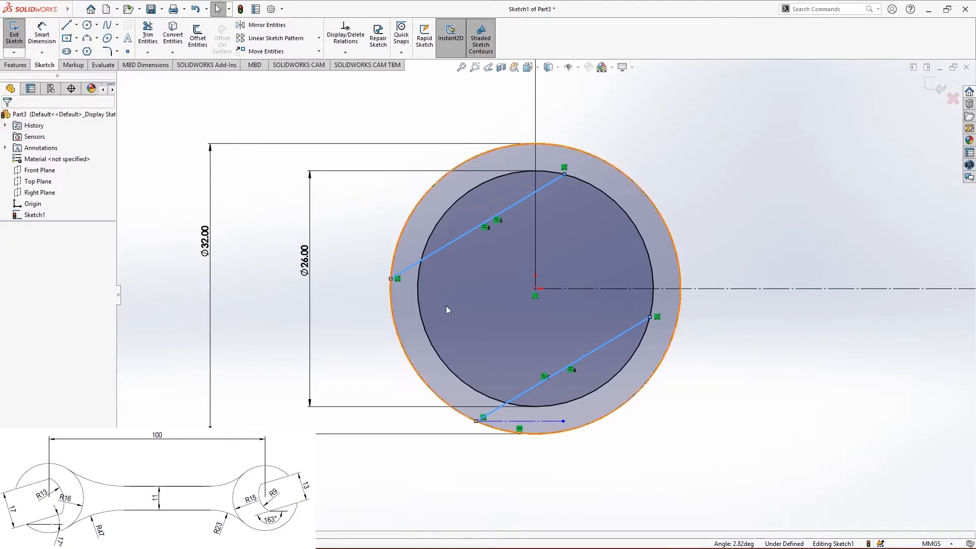
- Dimension the angle between the lower slanted line and the short construction line to 17°
left_click(49, 42)
left_click(532, 389)
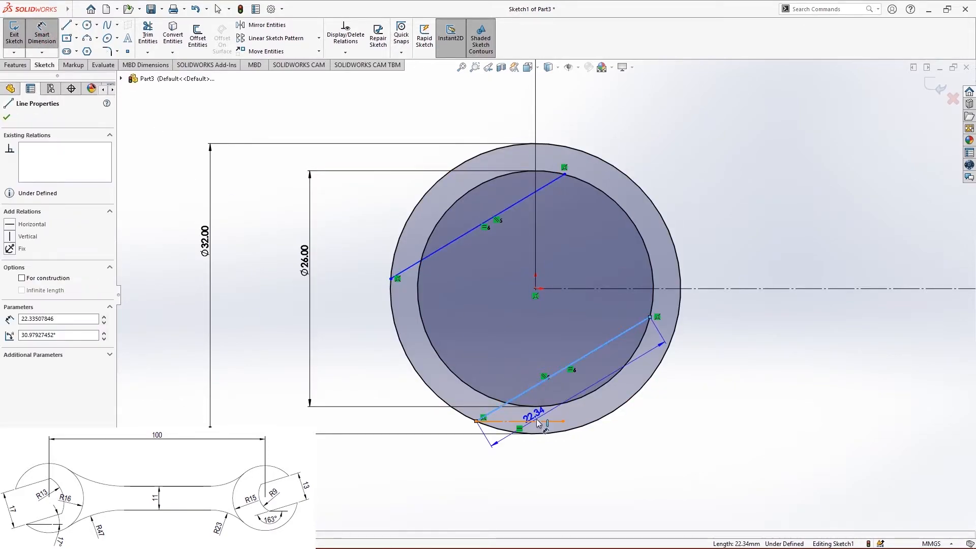
left_click(539, 422)
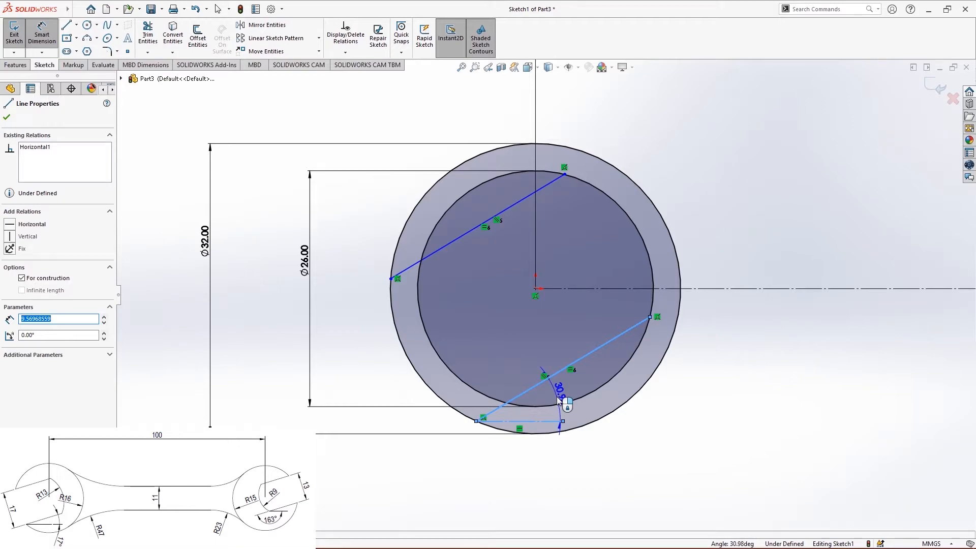
left_click(558, 400)
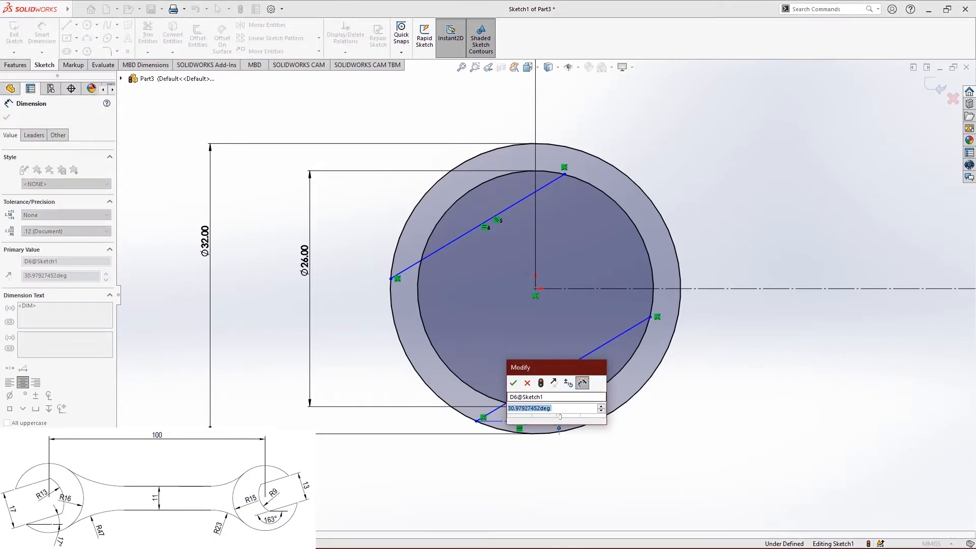
type("17")
key("Return")
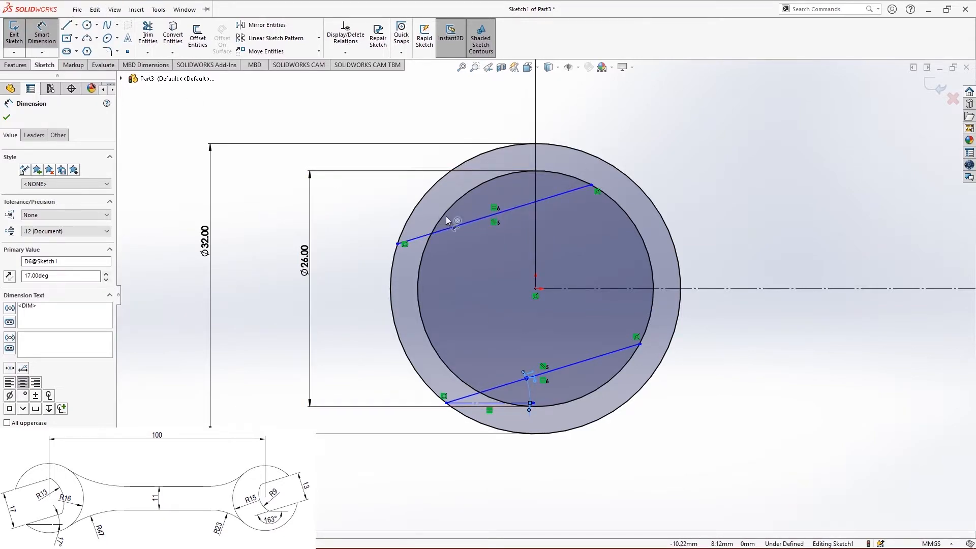
- Dimension the distance between the two parallel slanted lines to 17 mm
left_click(460, 225)
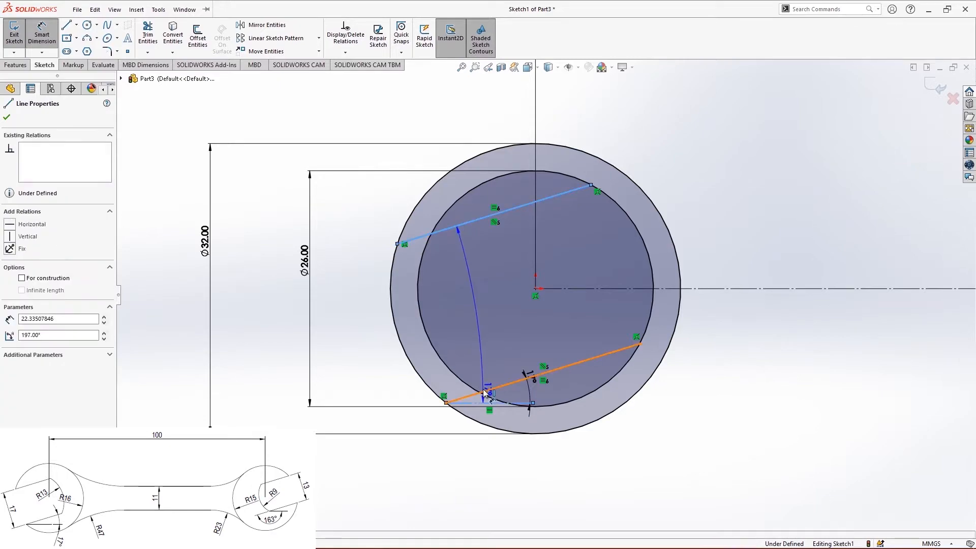
left_click(480, 392)
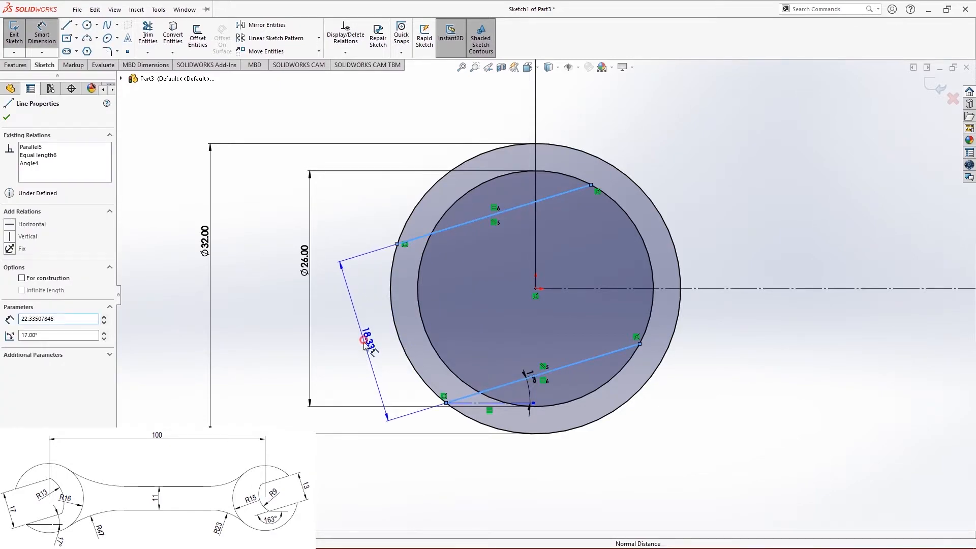
left_click(365, 346)
type("17")
key("Return")
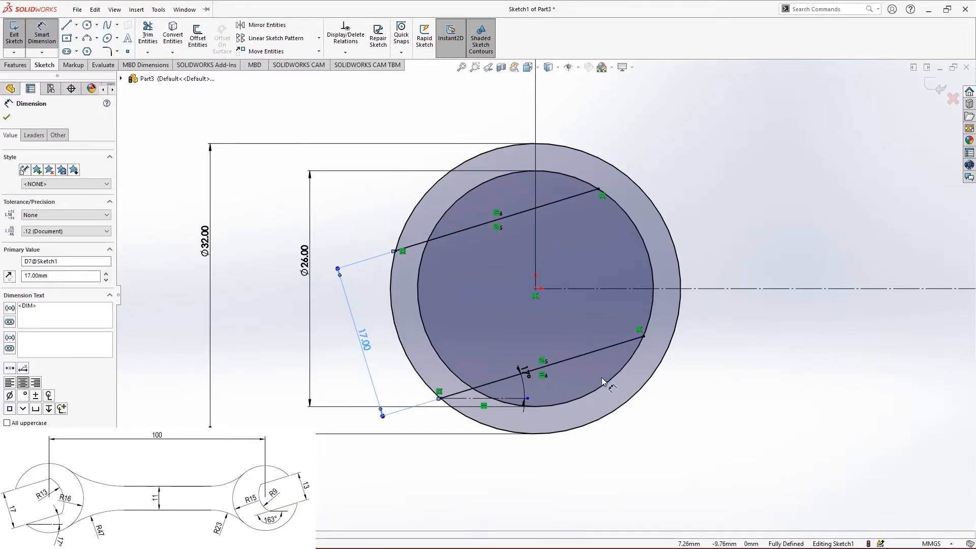
- Try to dimension the distance from the origin to the lower slanted jaw line
left_click(535, 289)
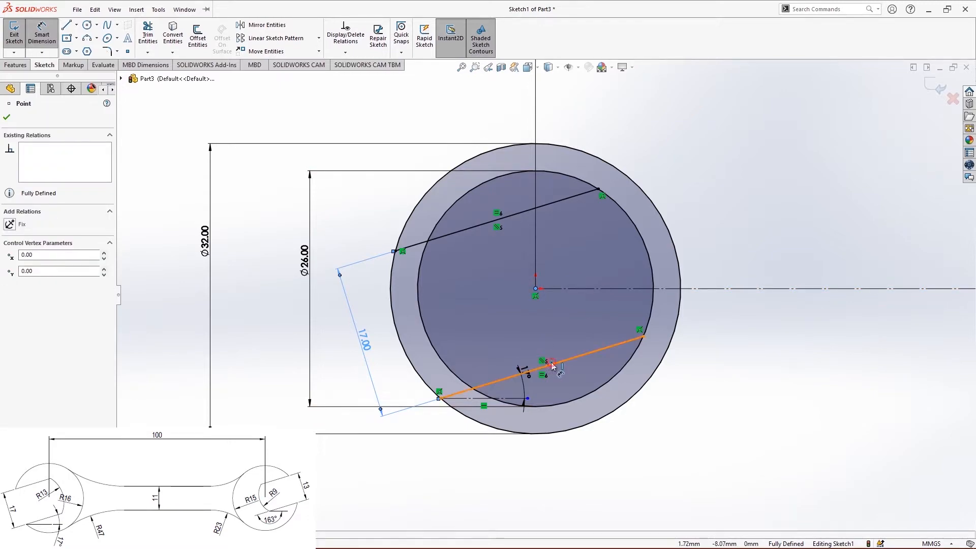
left_click(552, 364)
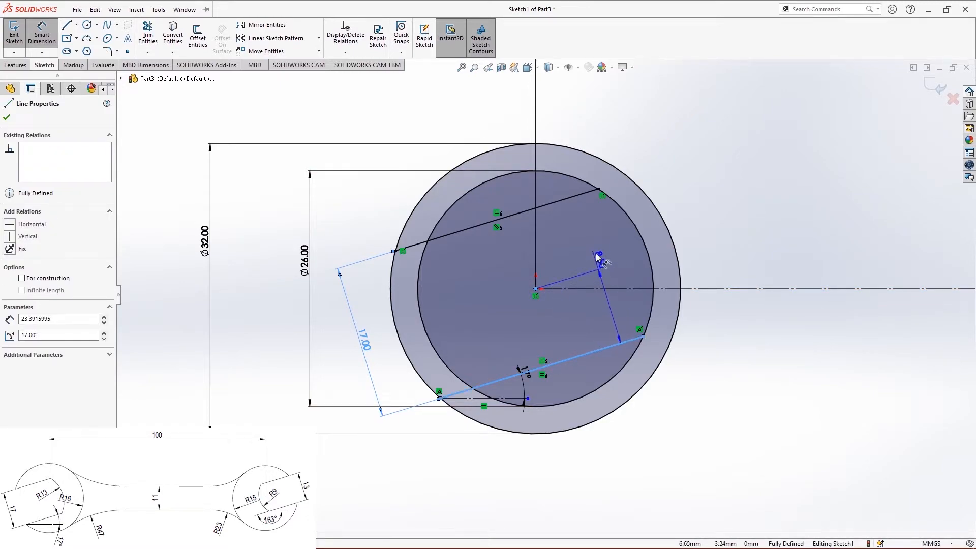
left_click(593, 237)
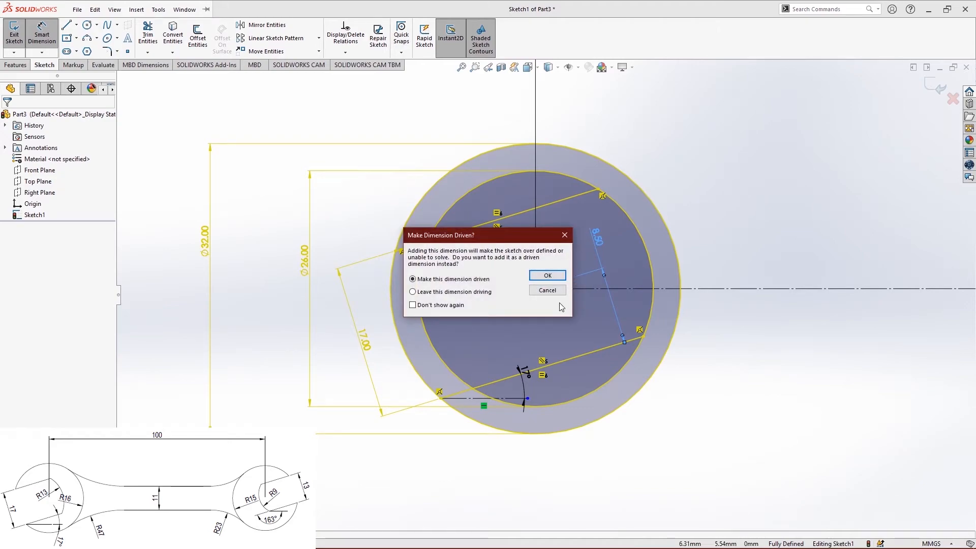
left_click(558, 290)
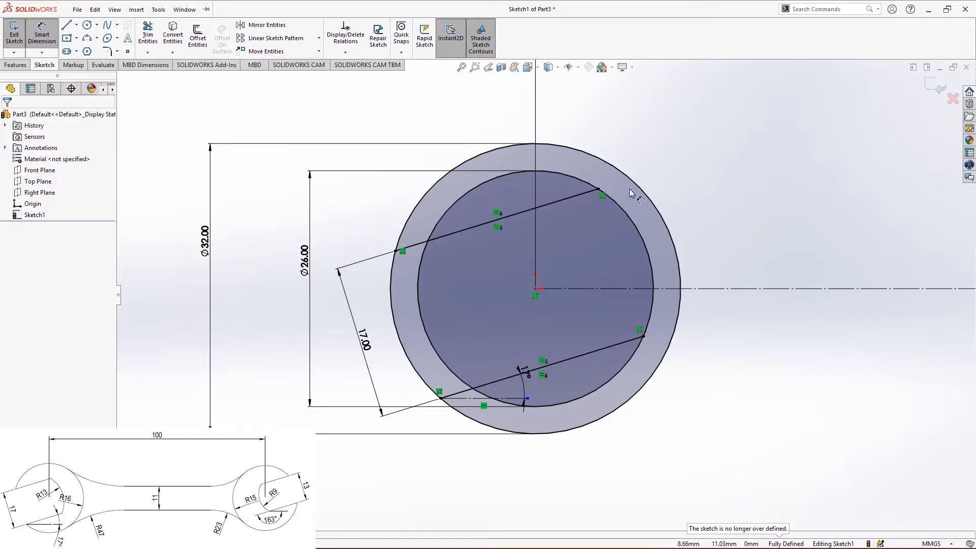
left_click(576, 199)
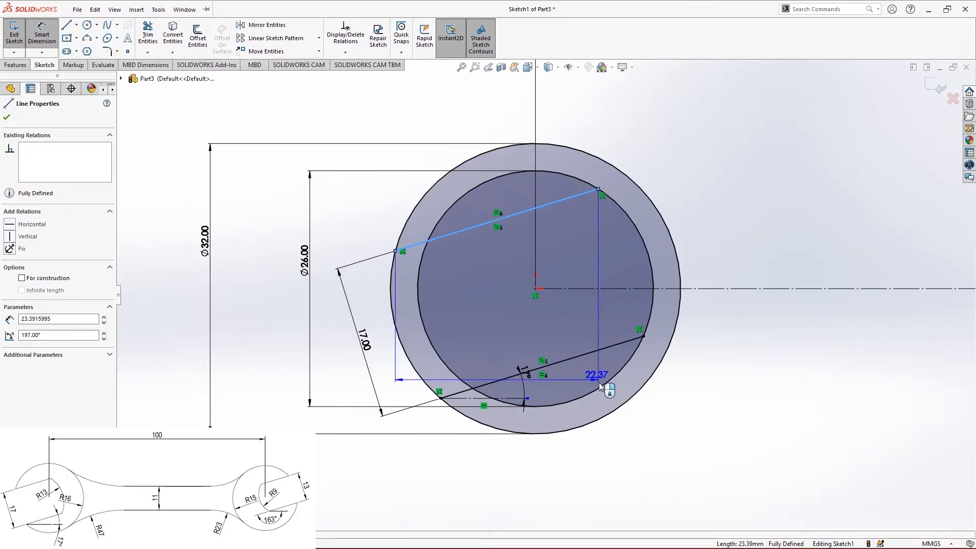
left_click(43, 46)
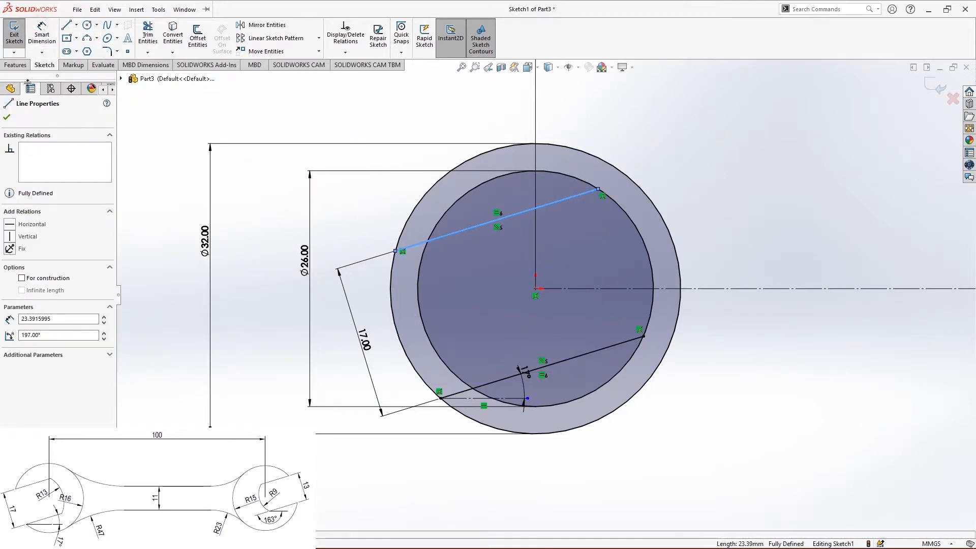
left_click(10, 117)
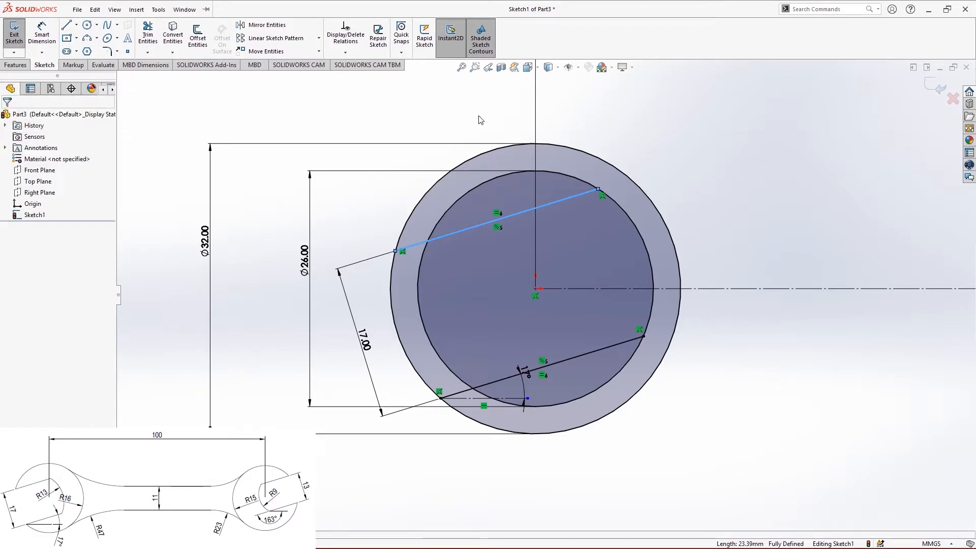
left_click(486, 223)
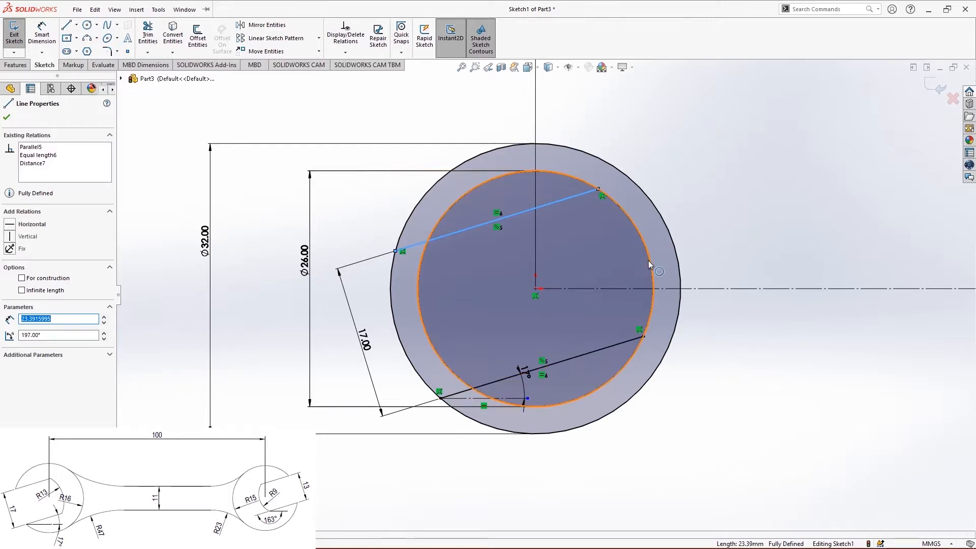
left_click(705, 181)
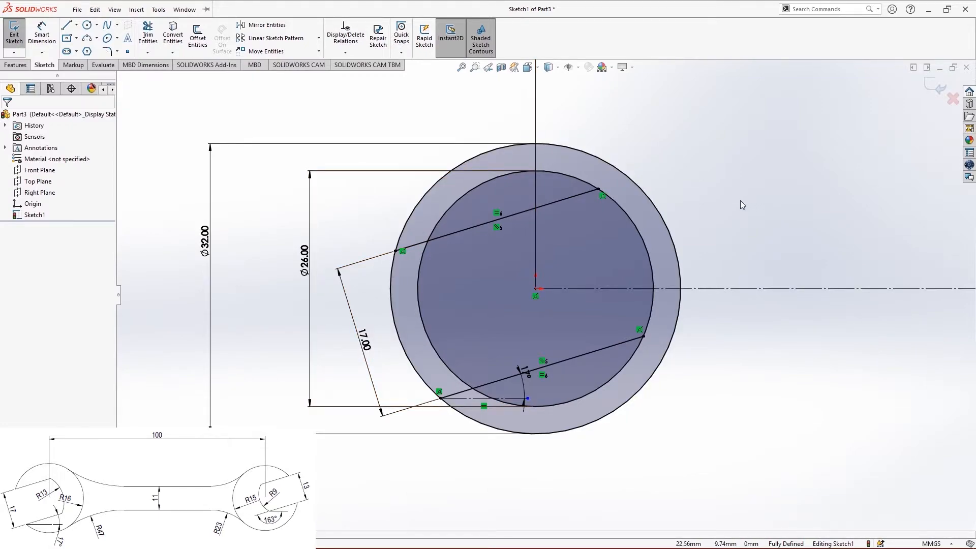
- Trim away the arcs of the 32 mm and 26 mm circles that close the jaw mouth between the two slanted lines
key("f")
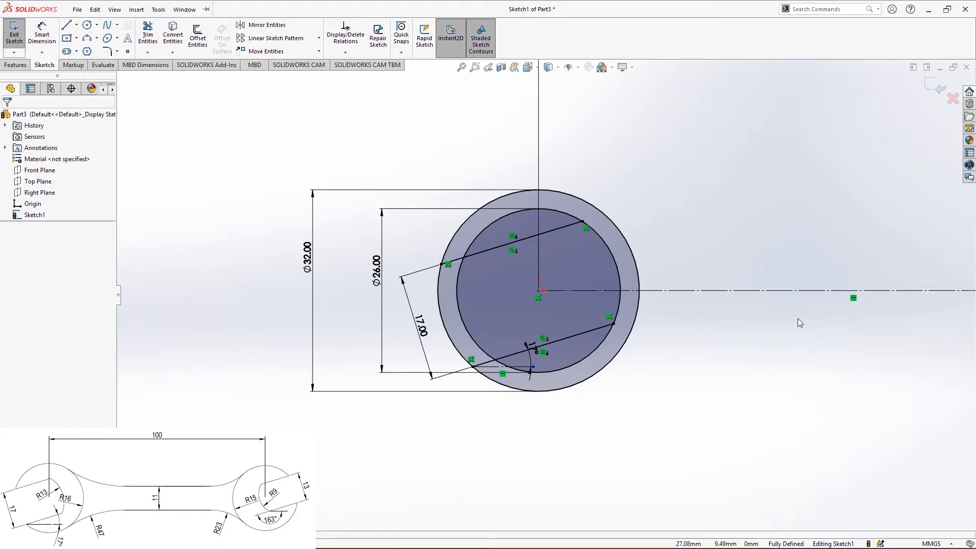
scroll(590, 224, "down", 3)
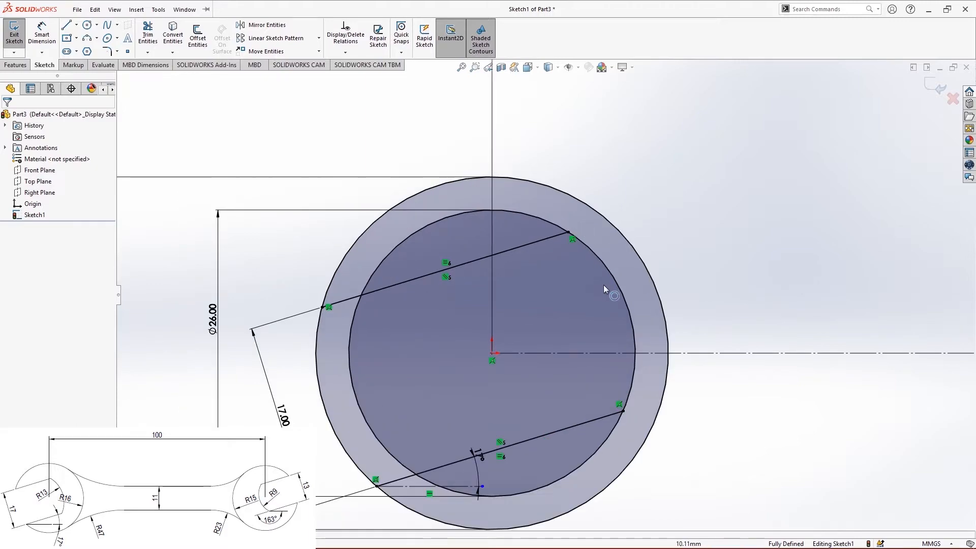
left_click(148, 35)
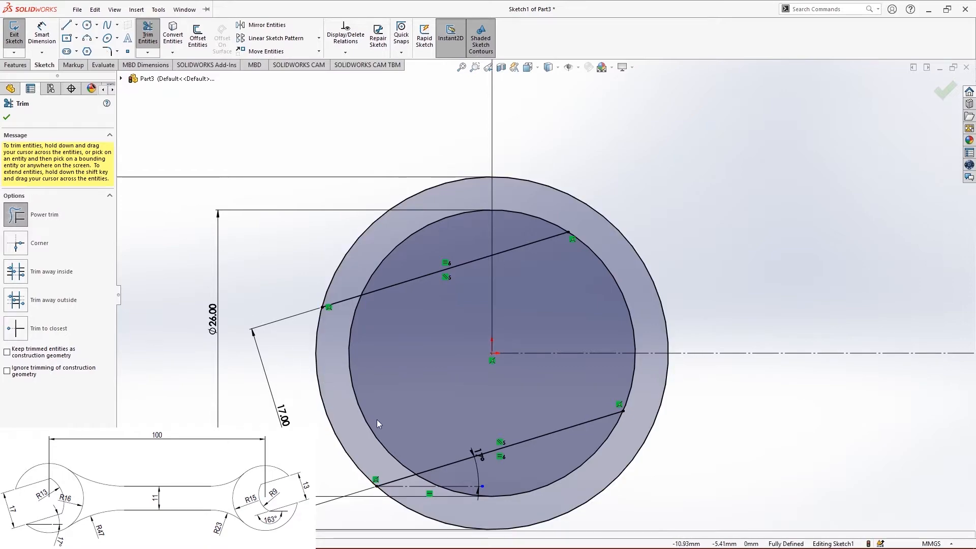
mouse_move(288, 362)
left_mouse_down()
mouse_move(325, 391)
mouse_move(372, 390)
left_mouse_up()
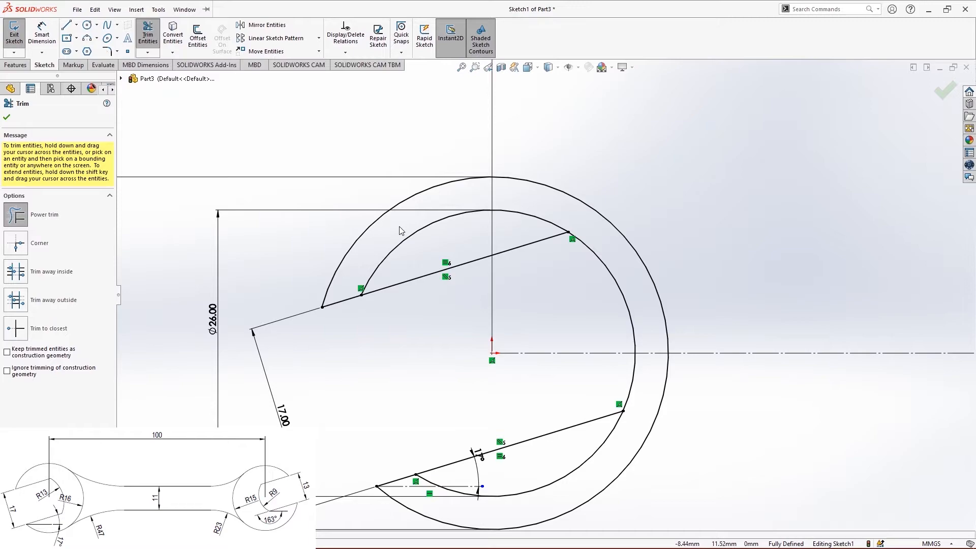
- Trim away the leftover 26 mm circle arcs above the upper and below the lower jaw line, keeping only the arc at the jaw's closed end
left_click_drag(400, 226, 417, 239)
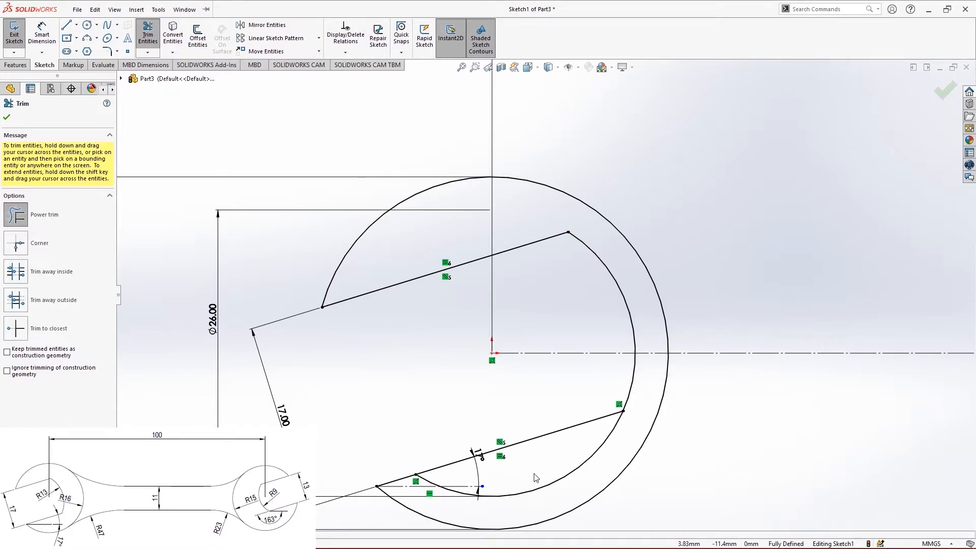
left_click_drag(535, 478, 528, 496)
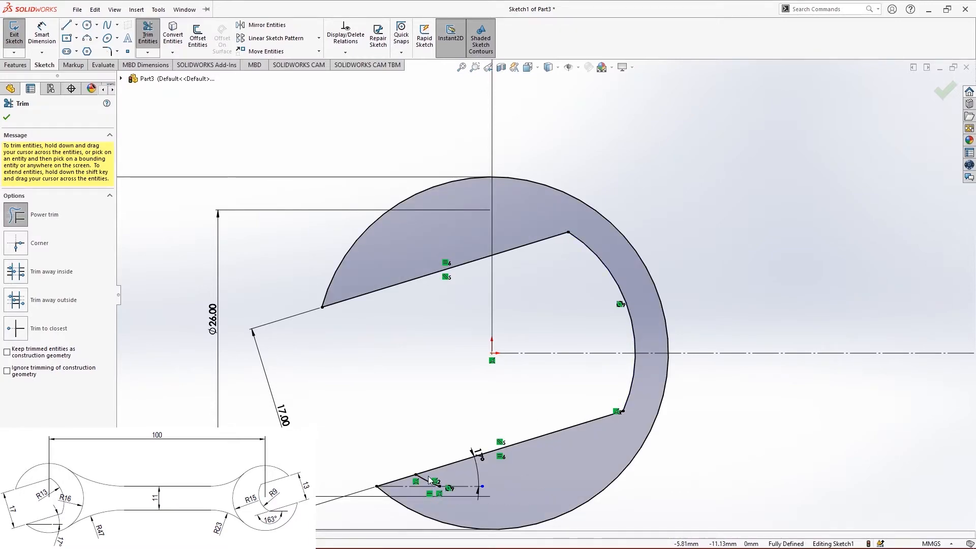
scroll(422, 480, "down", 3)
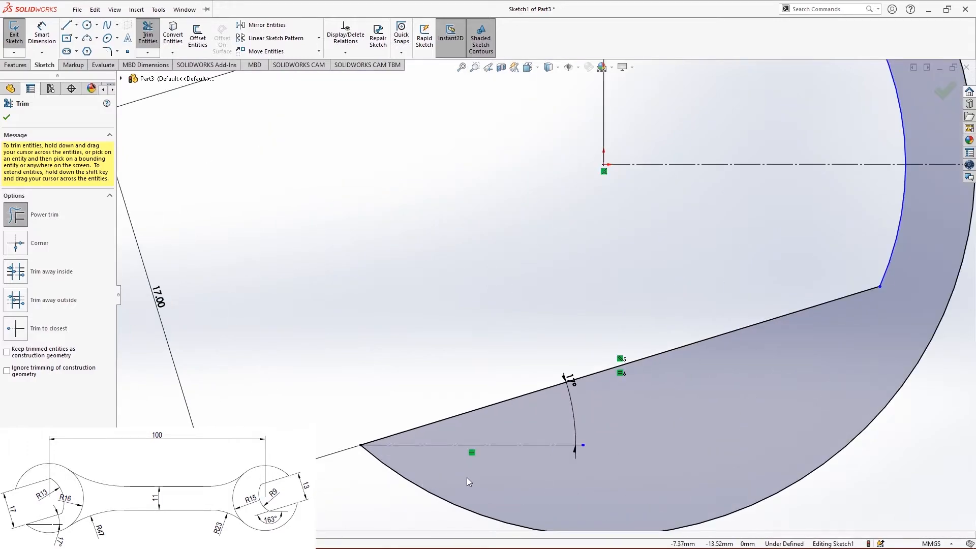
scroll(636, 420, "up", 5)
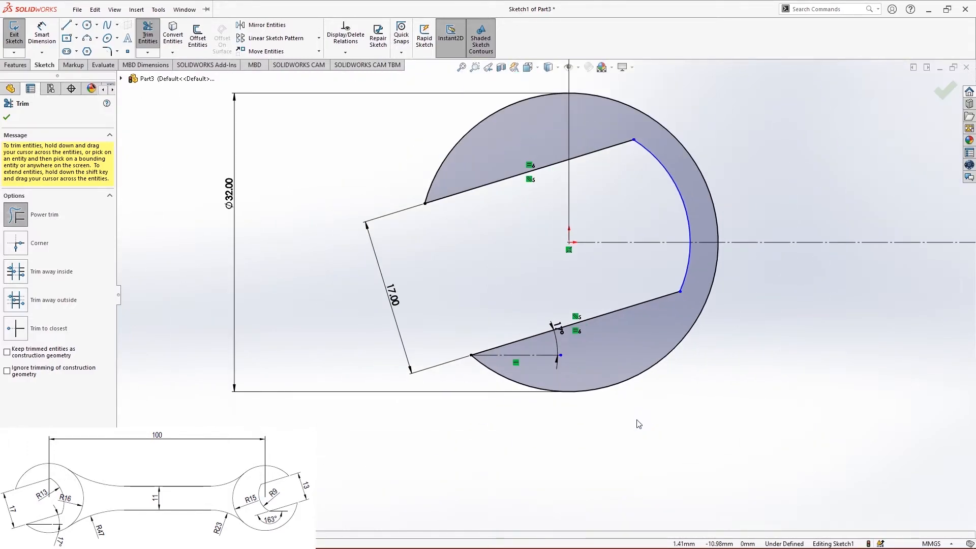
scroll(585, 307, "up", 2)
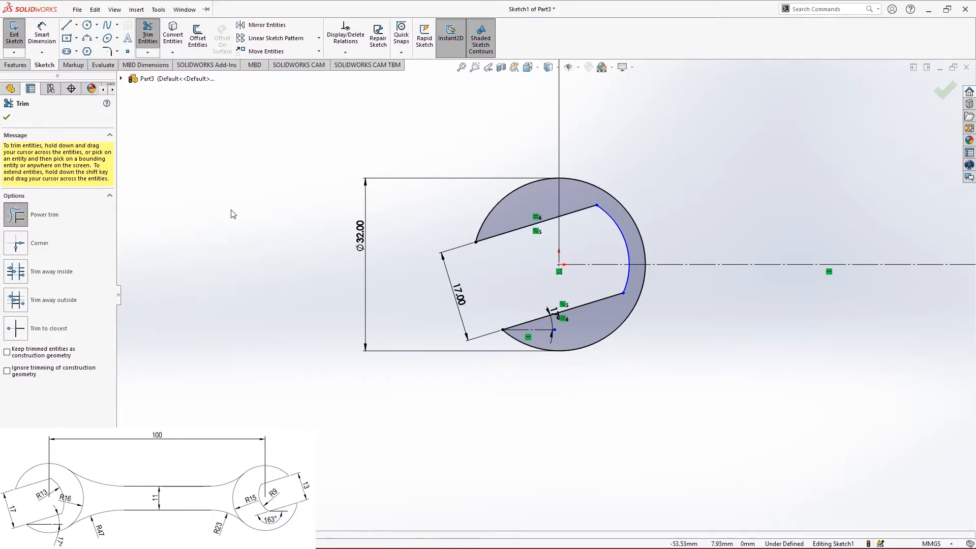
left_click(7, 117)
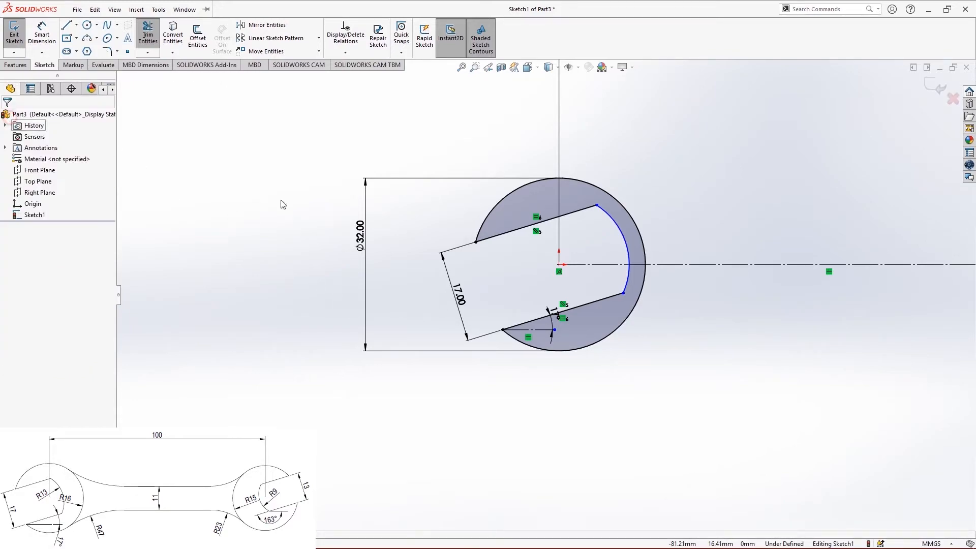
- Dimension the radius of the remaining inner jaw arc to 13 mm
scroll(627, 212, "up", 3)
scroll(583, 200, "down", 2)
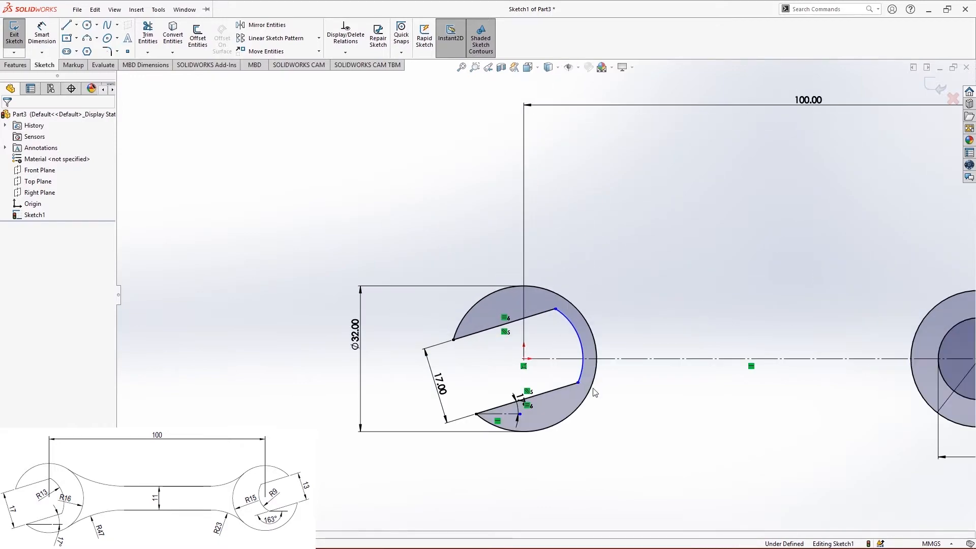
scroll(584, 229, "down", 2)
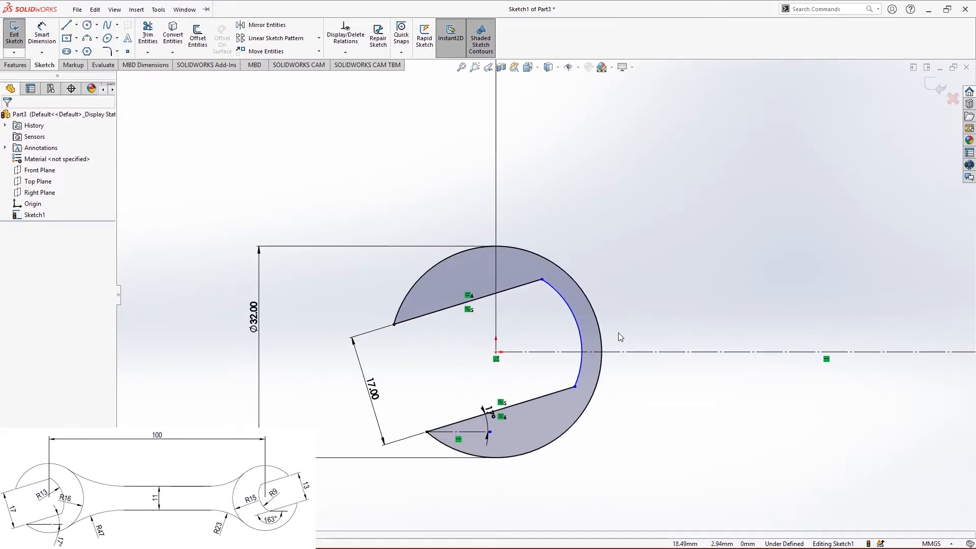
left_click(580, 318)
left_click(41, 34)
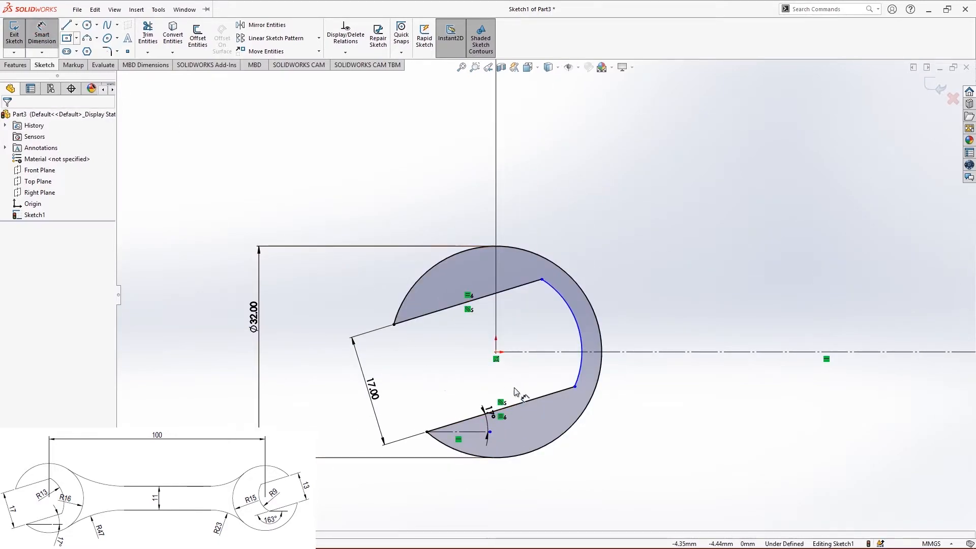
left_click(576, 381)
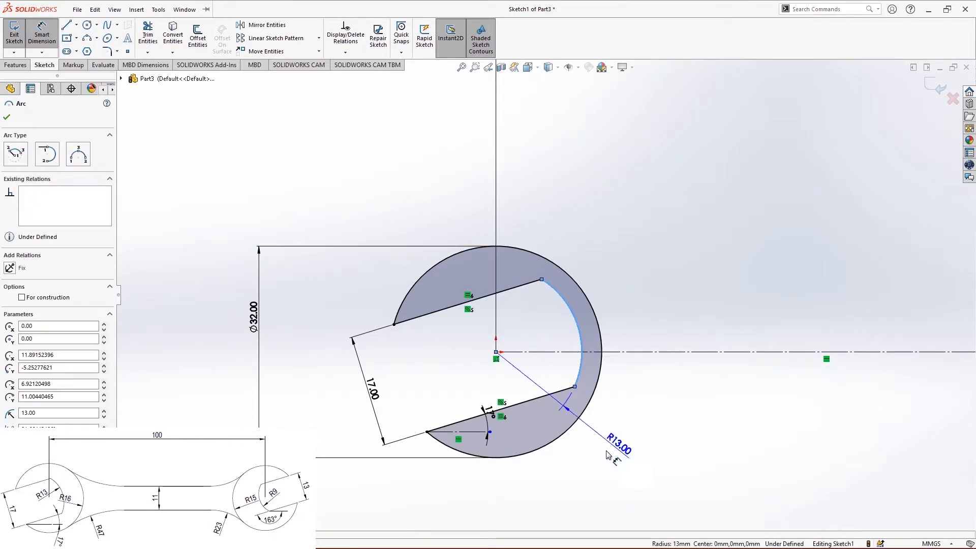
left_click(630, 446)
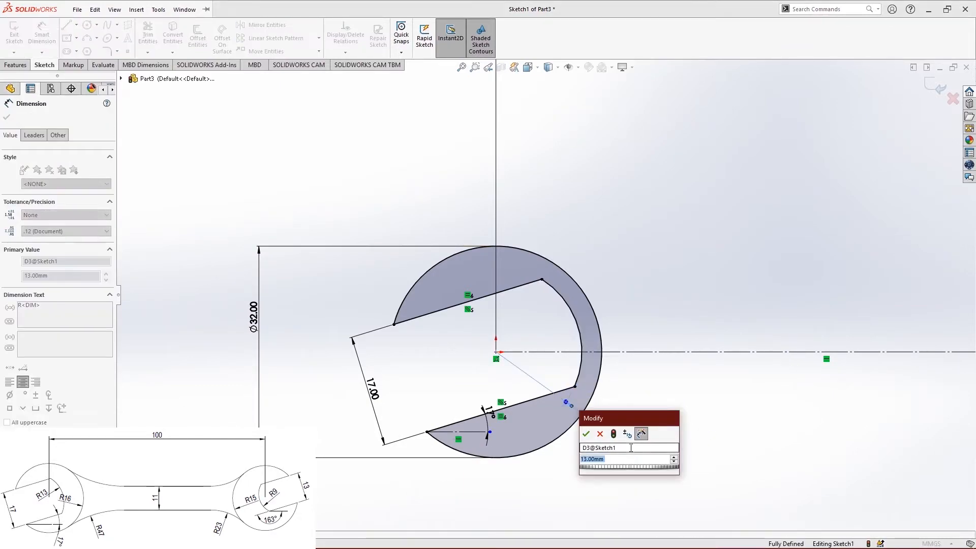
left_click(585, 436)
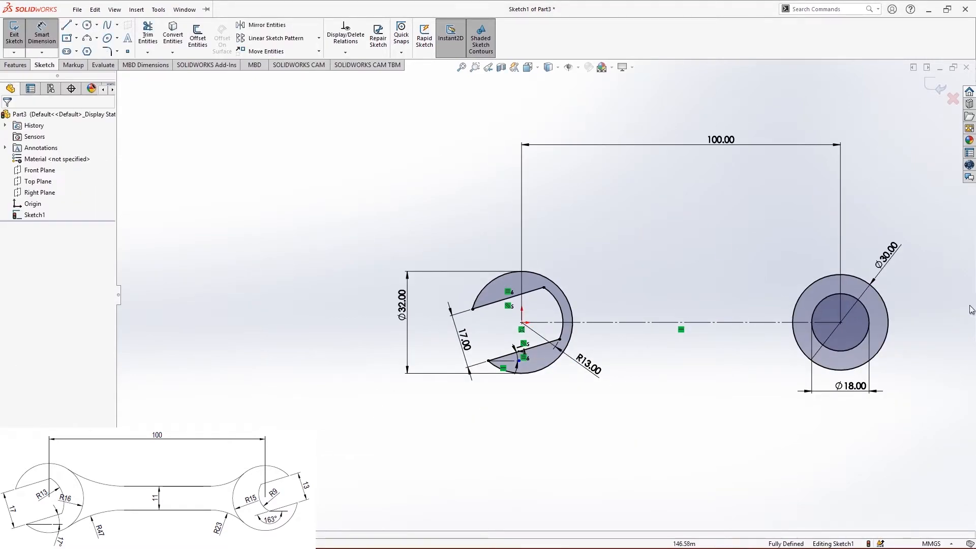
- Sketch a horizontal construction line about 8.53 mm long, starting on the lower left of the 18 mm circle and running to the right inside it
scroll(905, 338, "down", 5)
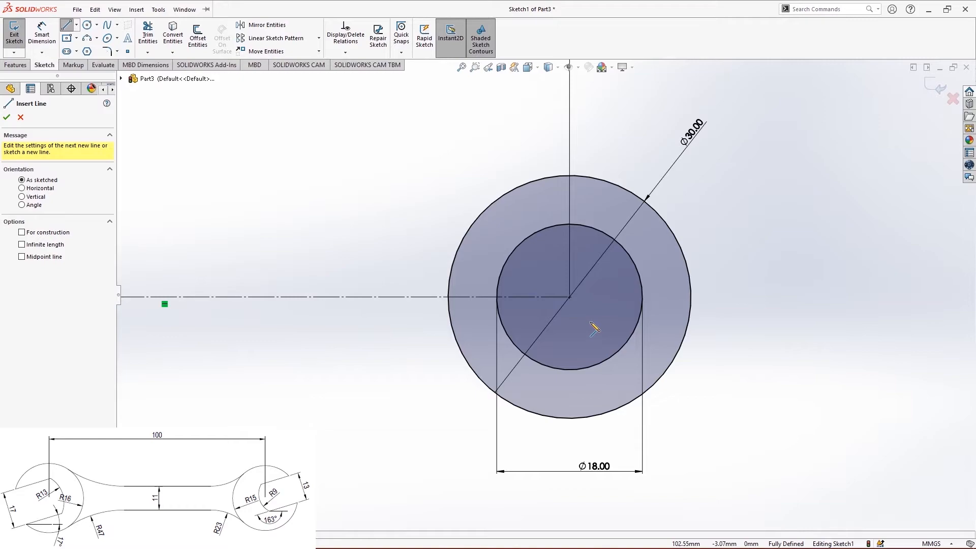
left_click(524, 355)
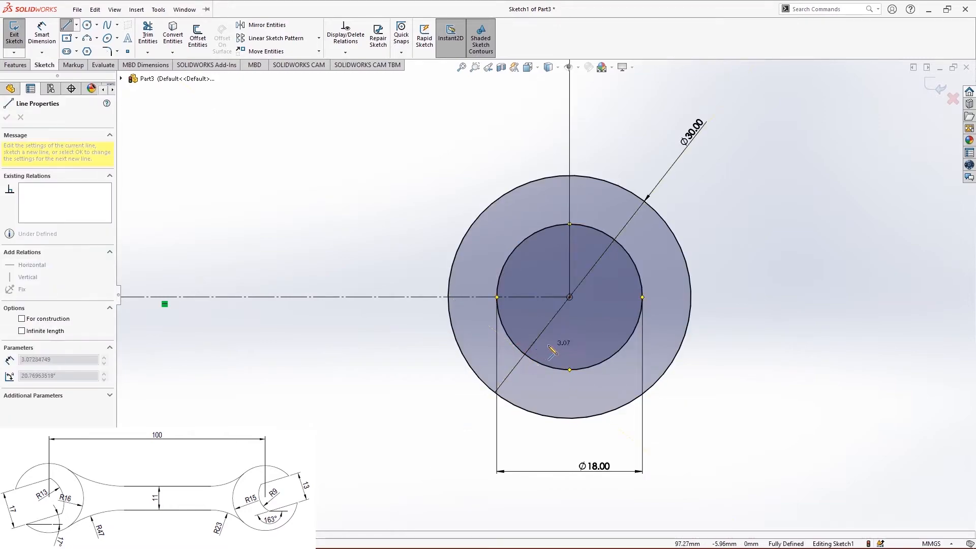
left_click(594, 354)
right_click(605, 320)
left_click(613, 326)
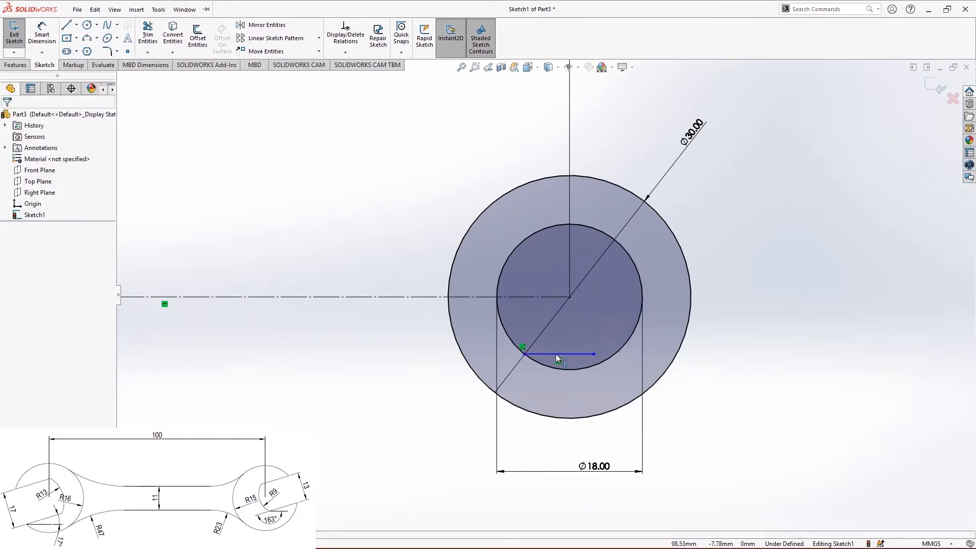
left_click(557, 355)
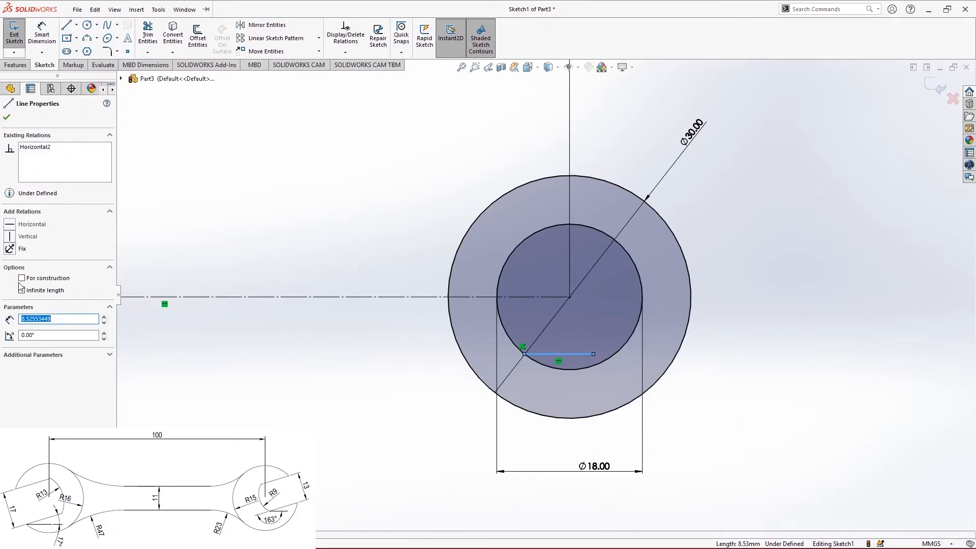
left_click(7, 118)
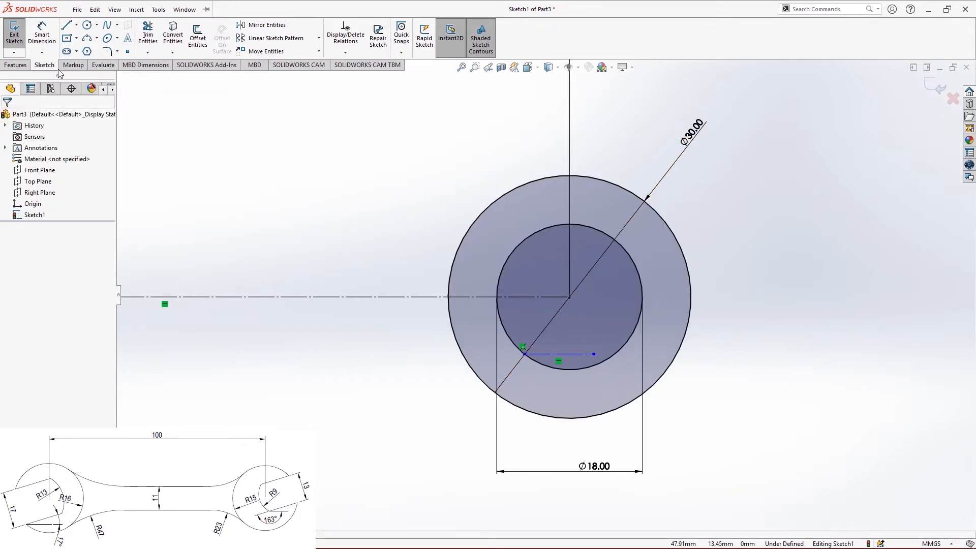
- Sketch a slanted line from the construction line's start on the 18 mm circle up to the right side of the 30 mm circle
left_click(66, 28)
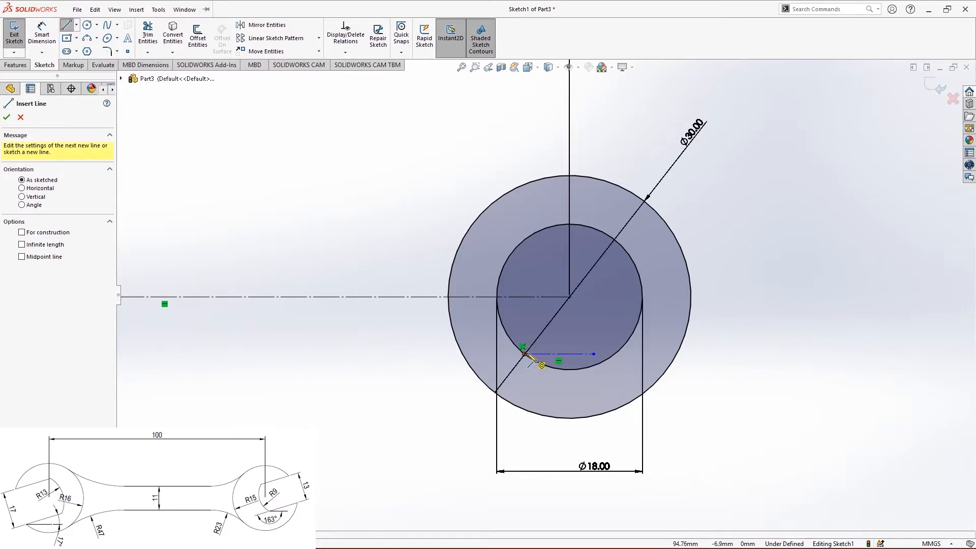
left_click(523, 354)
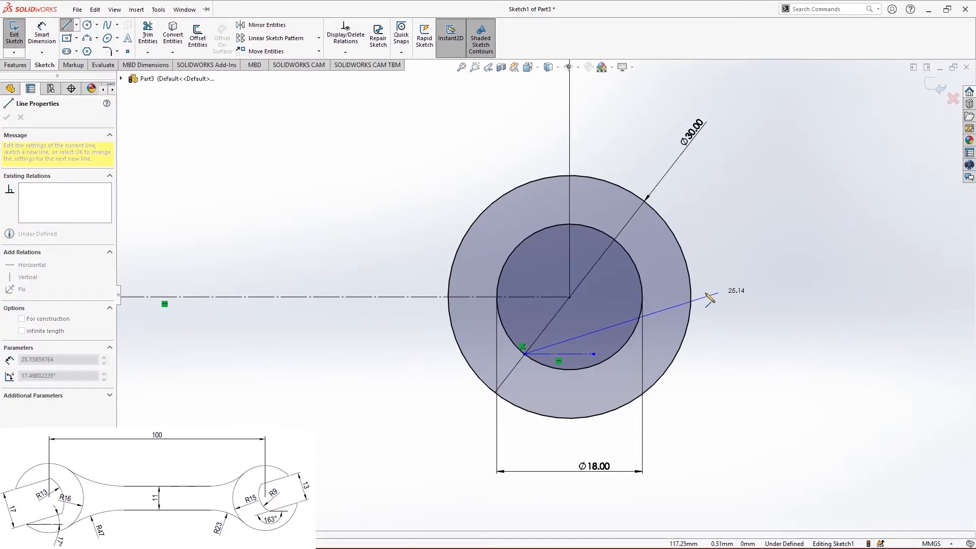
left_click(691, 285)
right_click(732, 197)
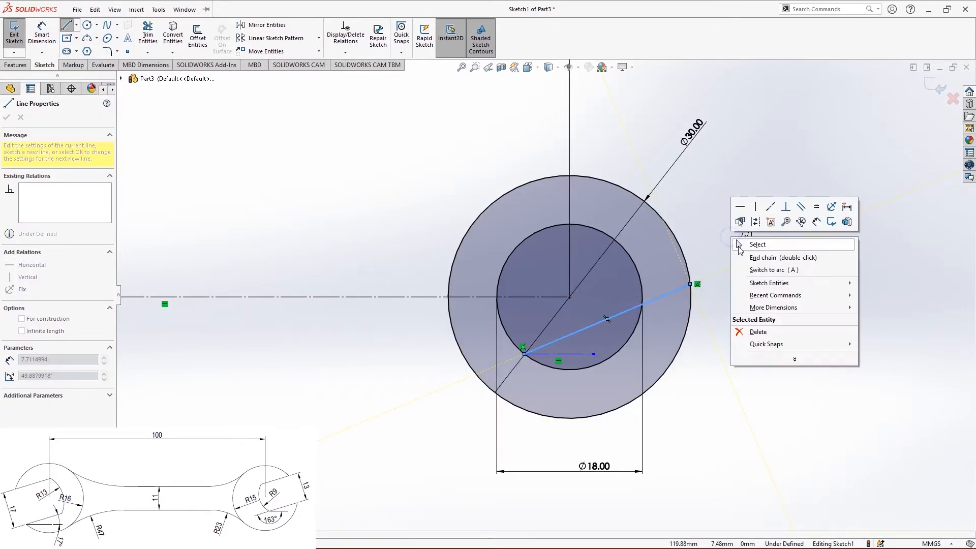
left_click(765, 242)
- Sketch a second slanted line about 16.22 mm long from the 18 mm circle's upper left to the 30 mm circle's upper right
left_click(66, 25)
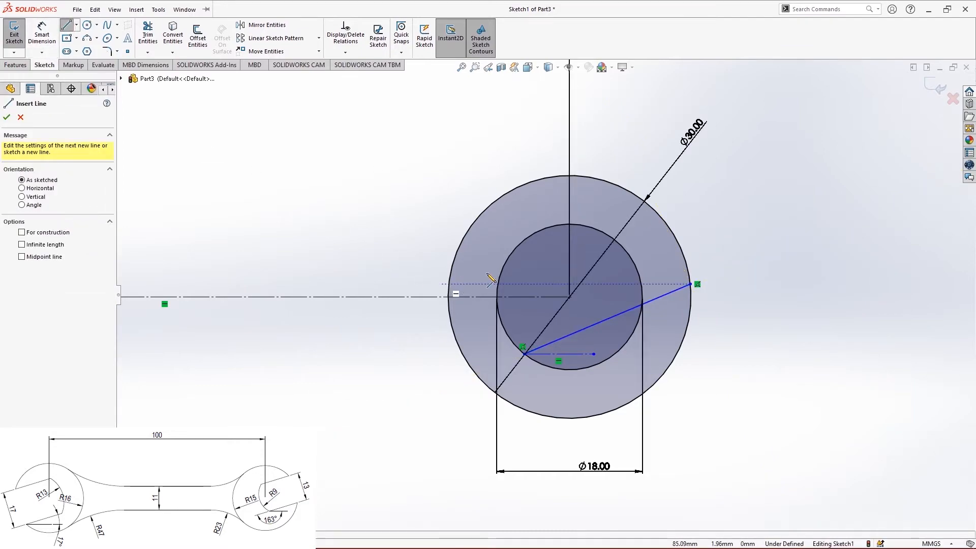
left_click(517, 248)
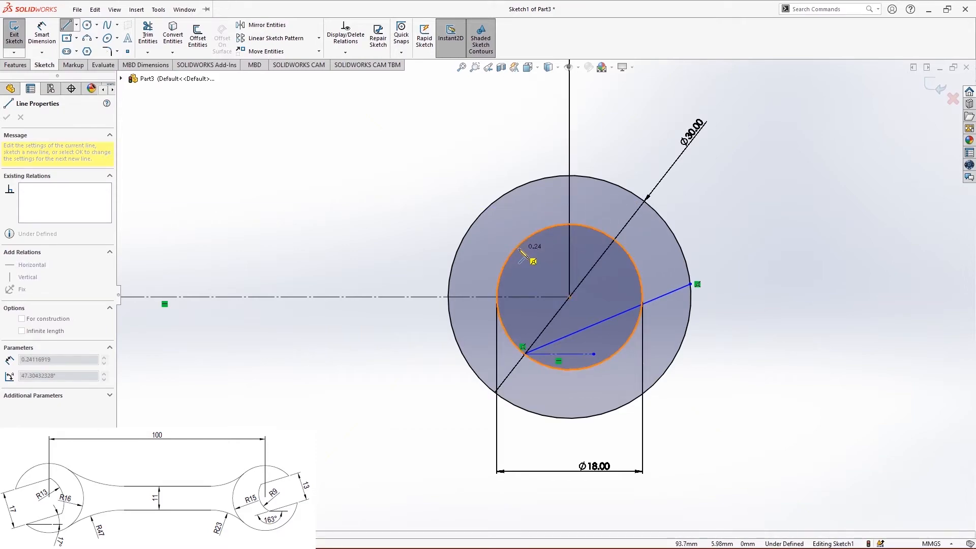
left_click(636, 195)
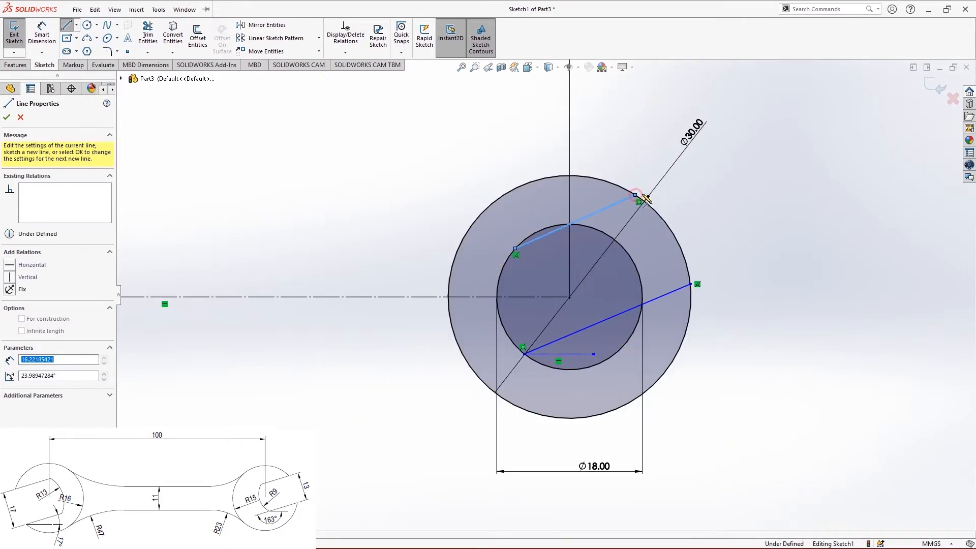
right_click(751, 194)
left_click(759, 197)
key("Escape")
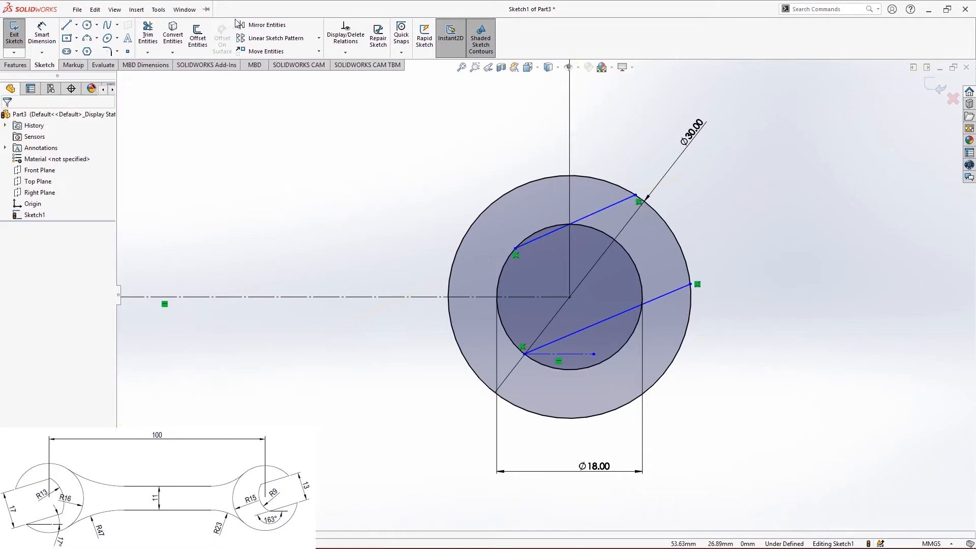
- Make the two slanted jaw lines of the second head equal in length and parallel
left_click(344, 53)
left_click(356, 77)
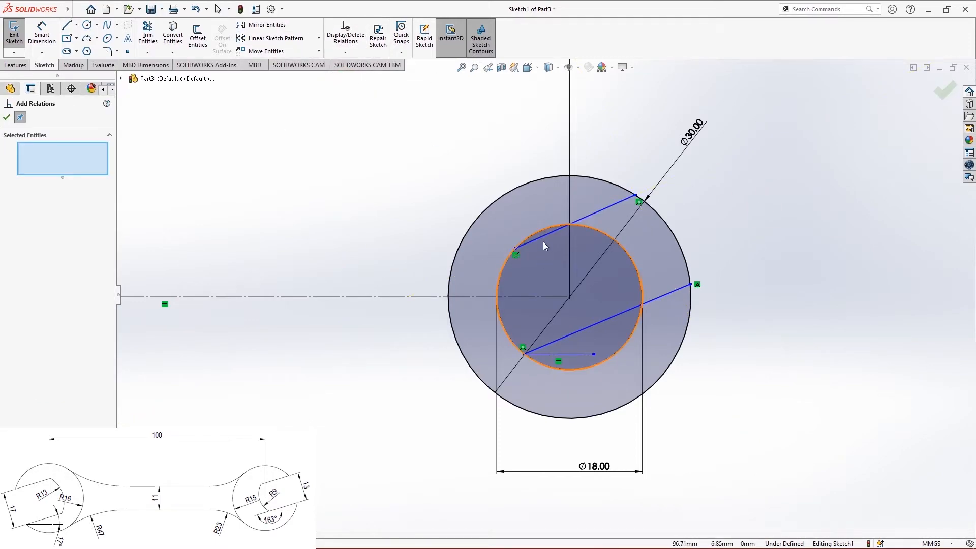
left_click(544, 243)
left_click(588, 326)
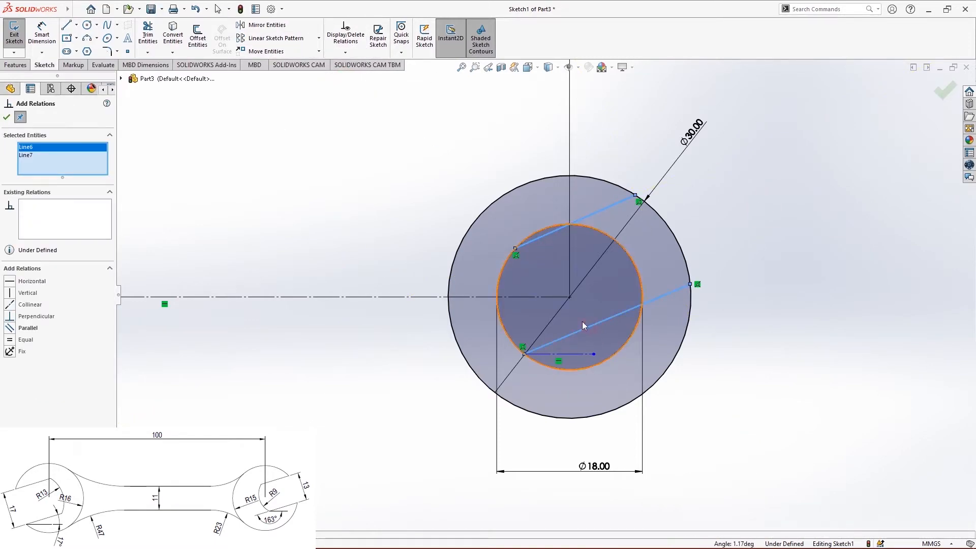
left_click(9, 340)
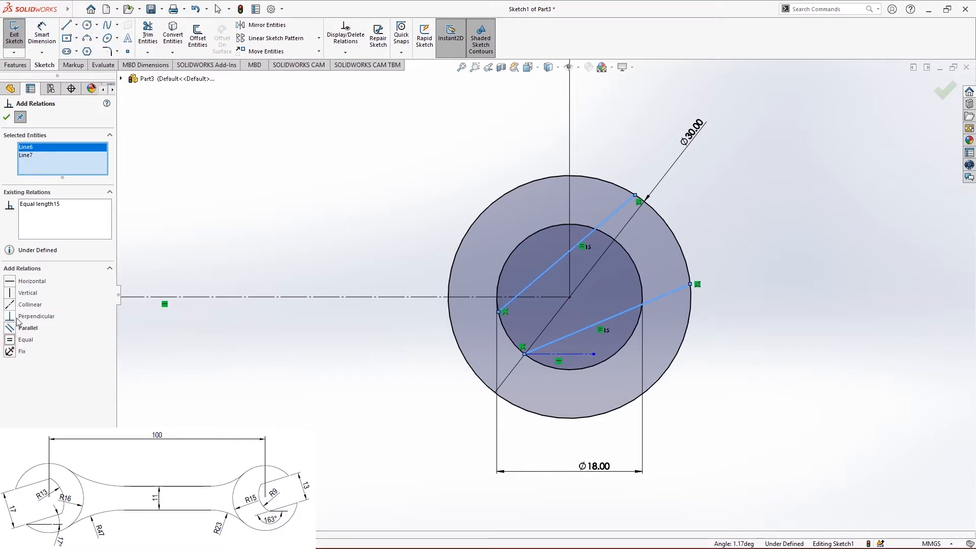
left_click(10, 328)
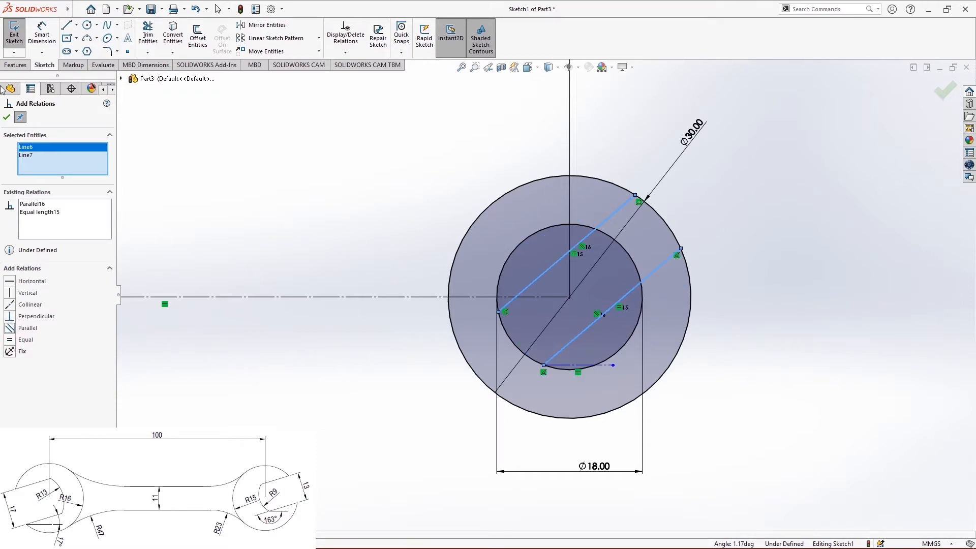
- Dimension the obtuse angle between the lower jaw line and the short horizontal construction line to 163°
left_click(42, 35)
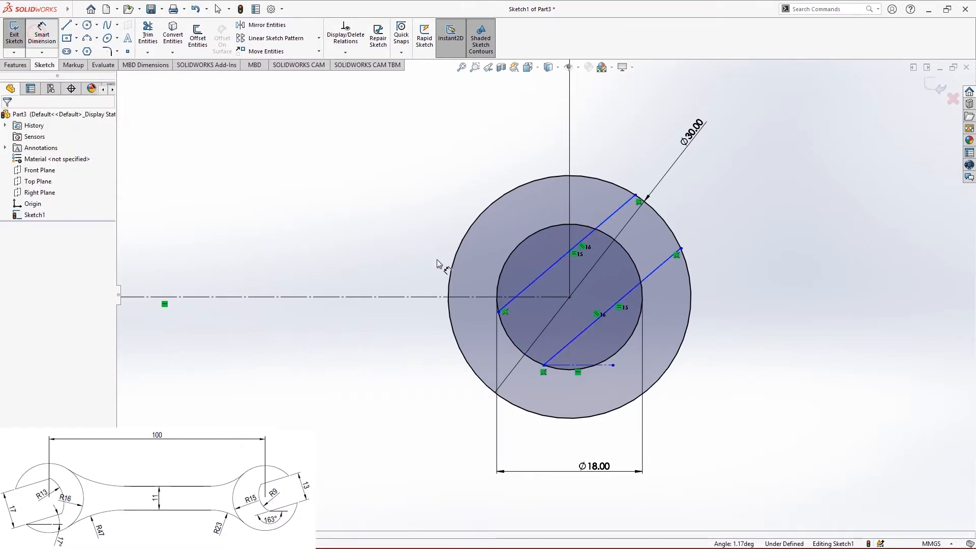
left_click(586, 345)
left_click(575, 365)
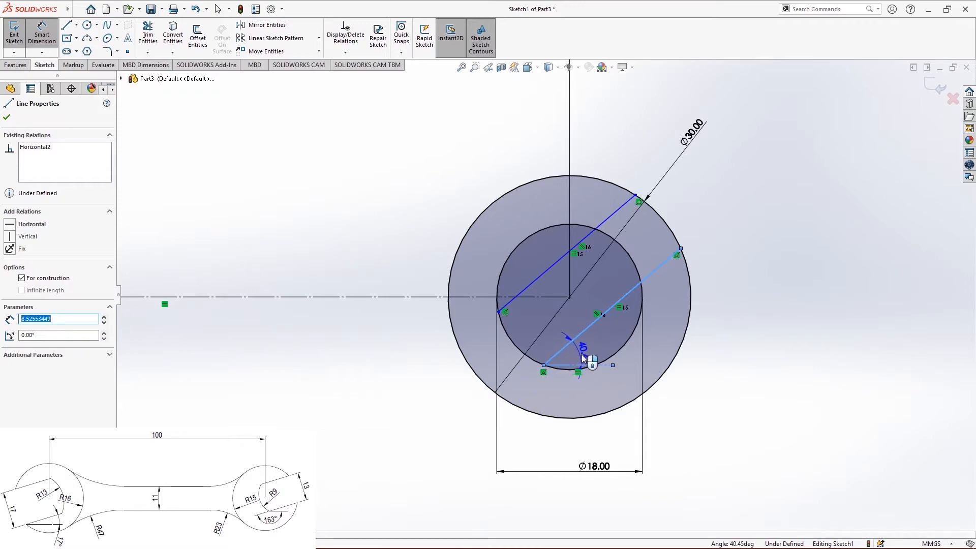
left_click(560, 403)
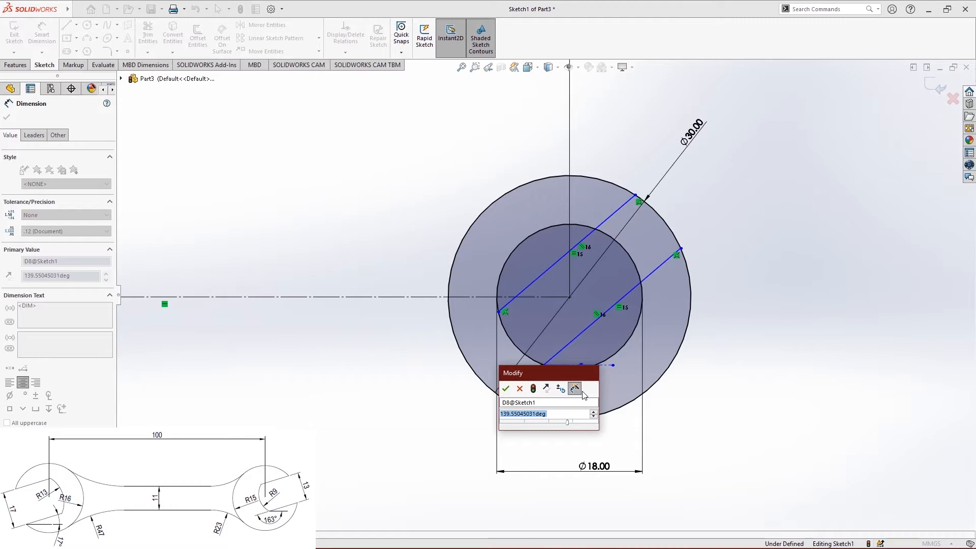
type("163")
key("Return")
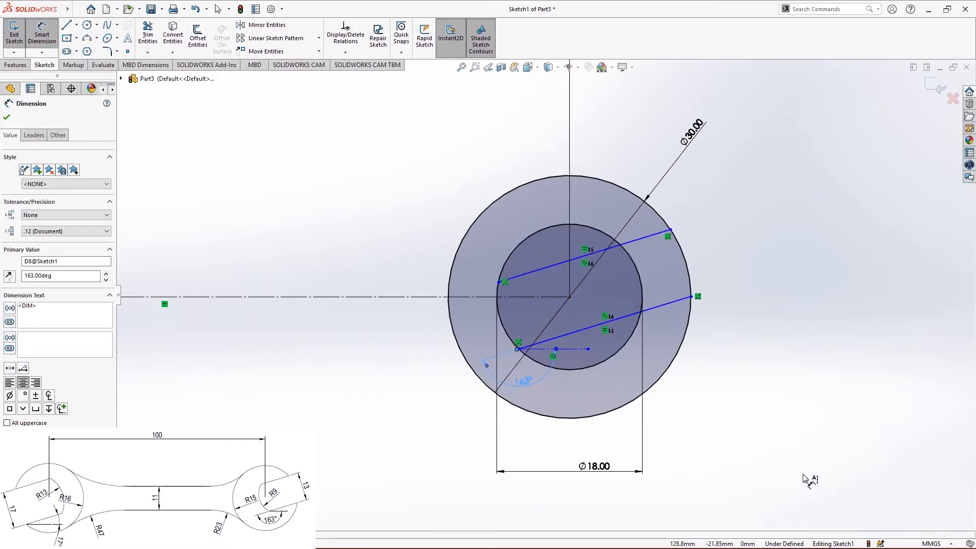
- Dimension the distance between the second head's two parallel jaw lines to 13 mm
left_click(535, 271)
left_click(575, 333)
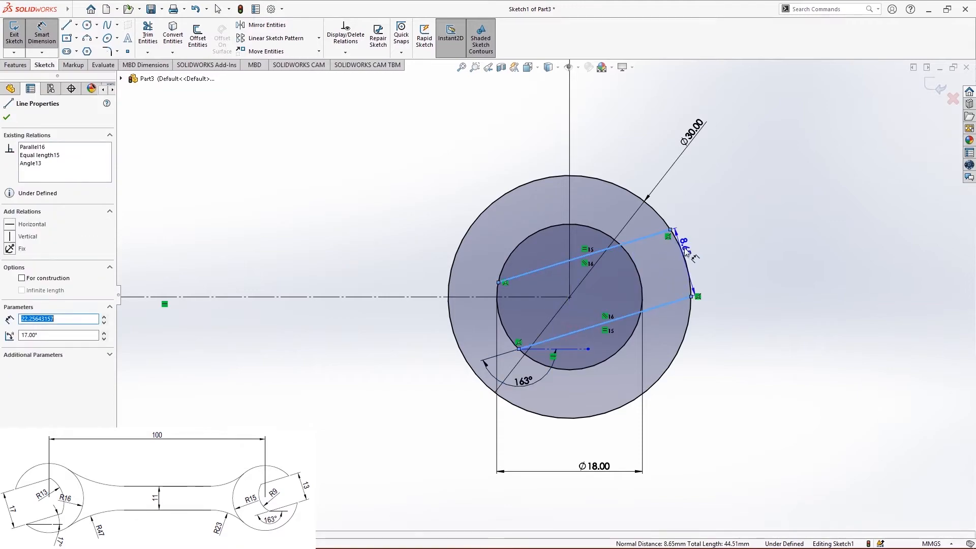
left_click(715, 244)
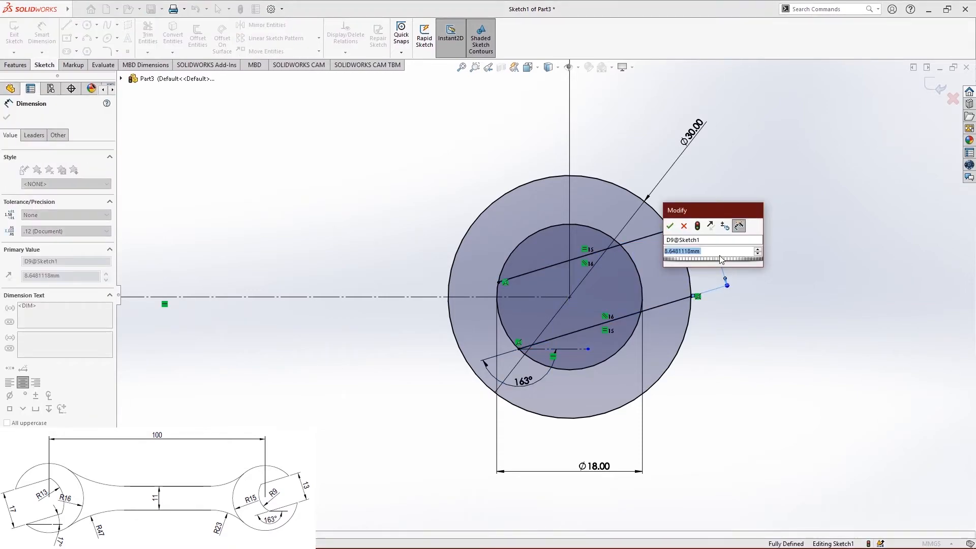
type("13")
key("Return")
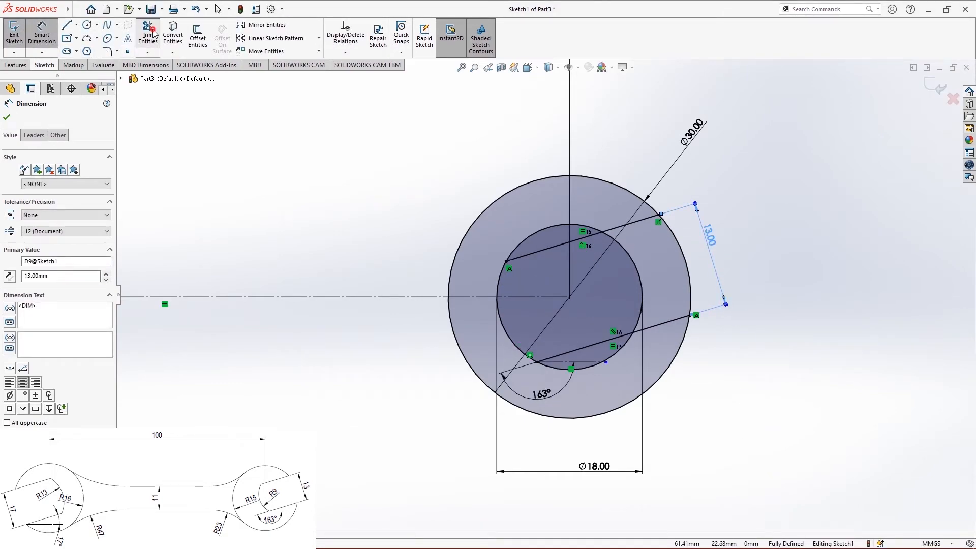
- Trim the 30 mm circle across the jaw opening and the 18 mm circle down to the arc at the jaw's closed end
left_click(148, 33)
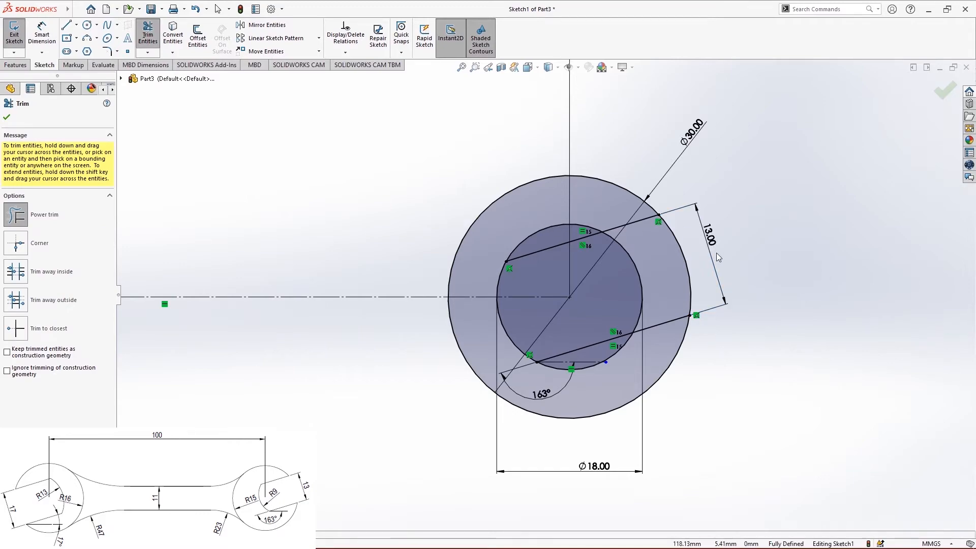
left_click_drag(716, 252, 627, 265)
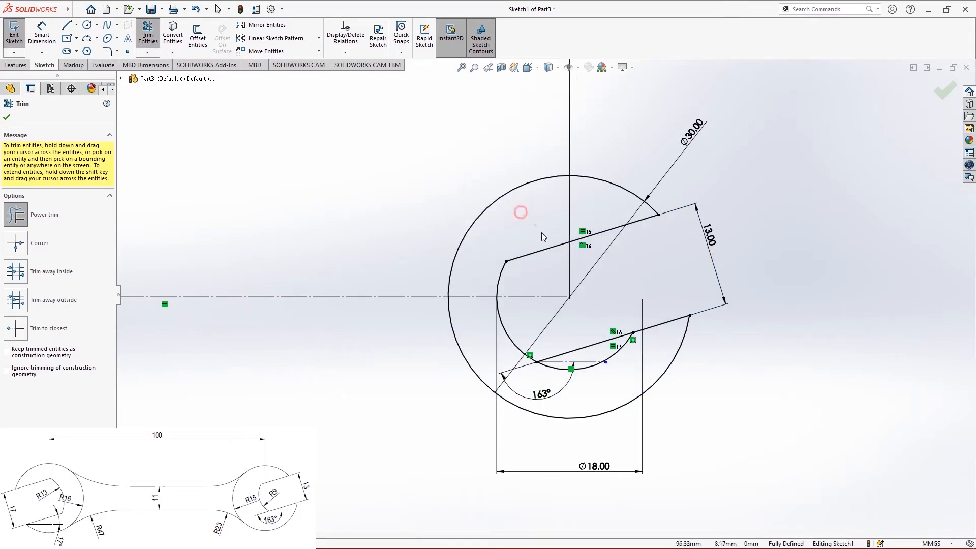
left_click_drag(594, 386, 625, 358)
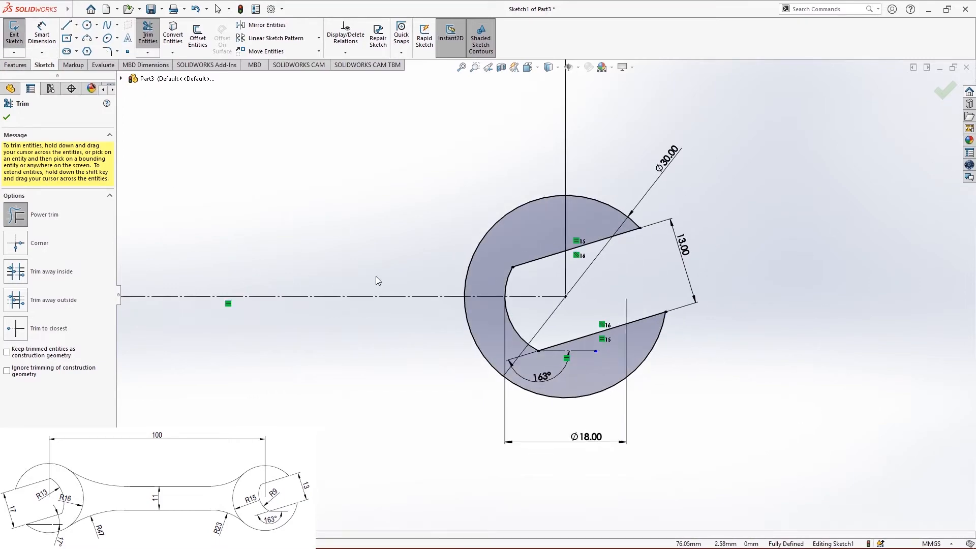
scroll(376, 277, "up", 4)
scroll(325, 252, "down", 3)
scroll(374, 254, "up", 3)
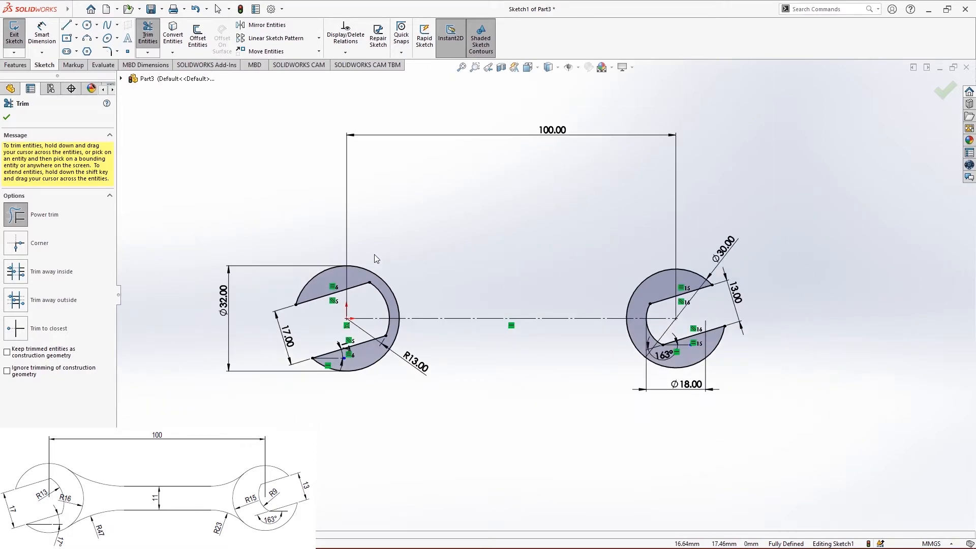
scroll(374, 254, "down", 2)
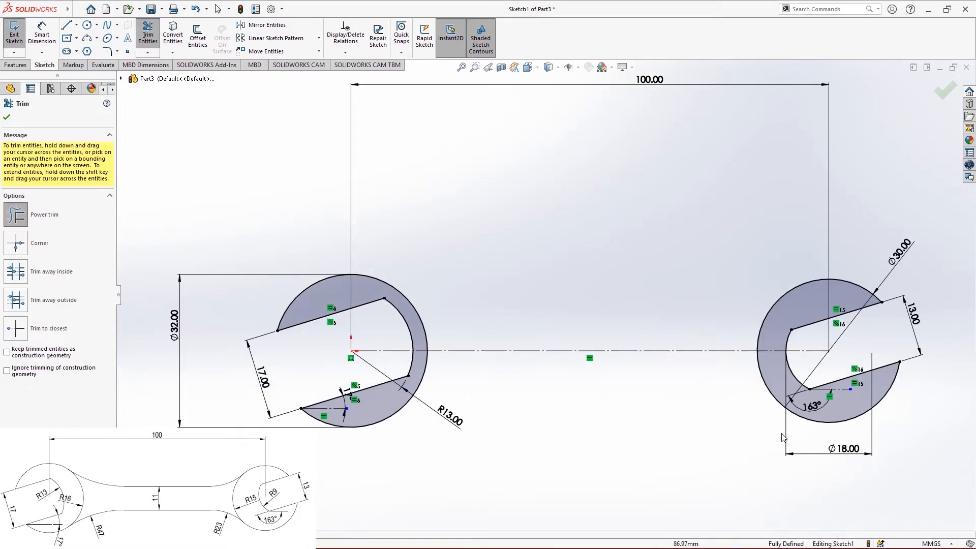
left_click(94, 8)
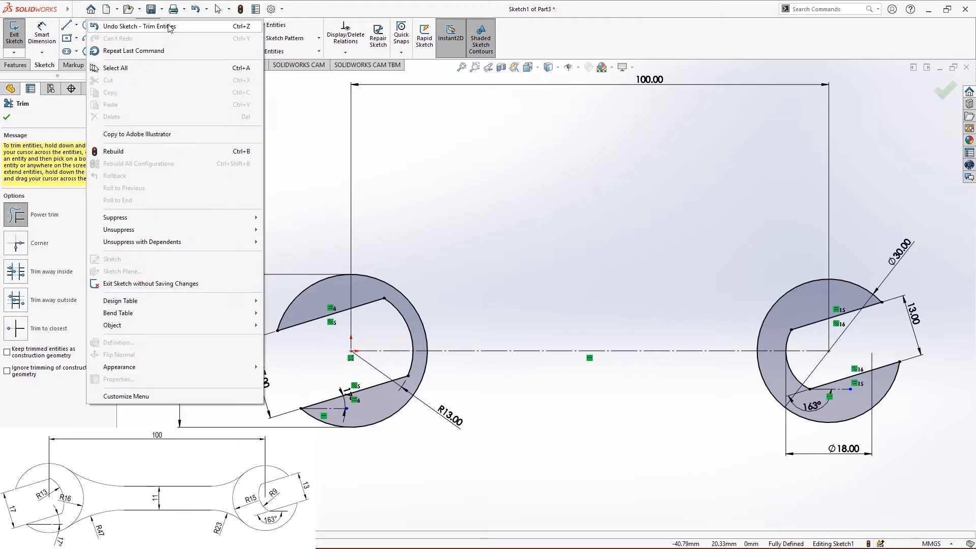
left_click(608, 4)
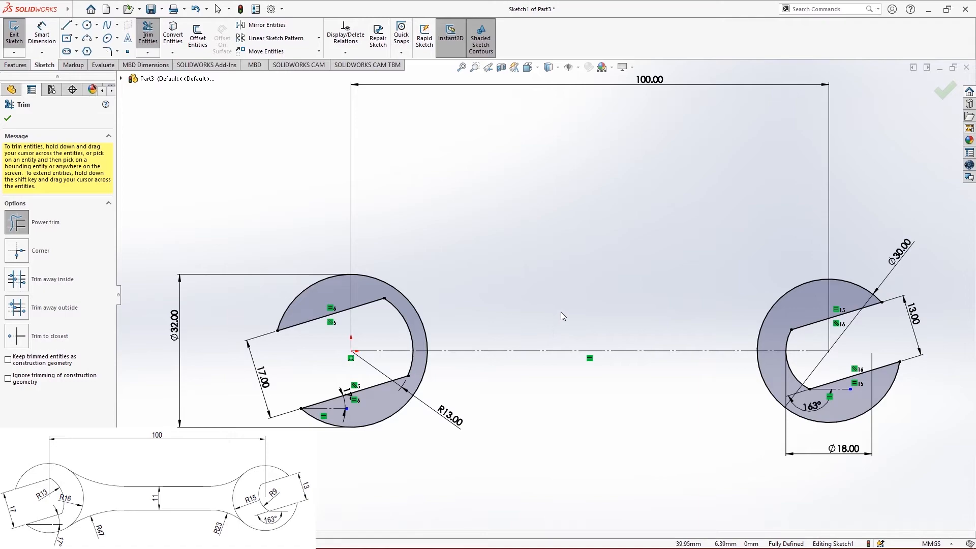
- Sketch a horizontal line for the handle's upper edge, above the centerline between the two heads
left_click(66, 26)
left_click(494, 305)
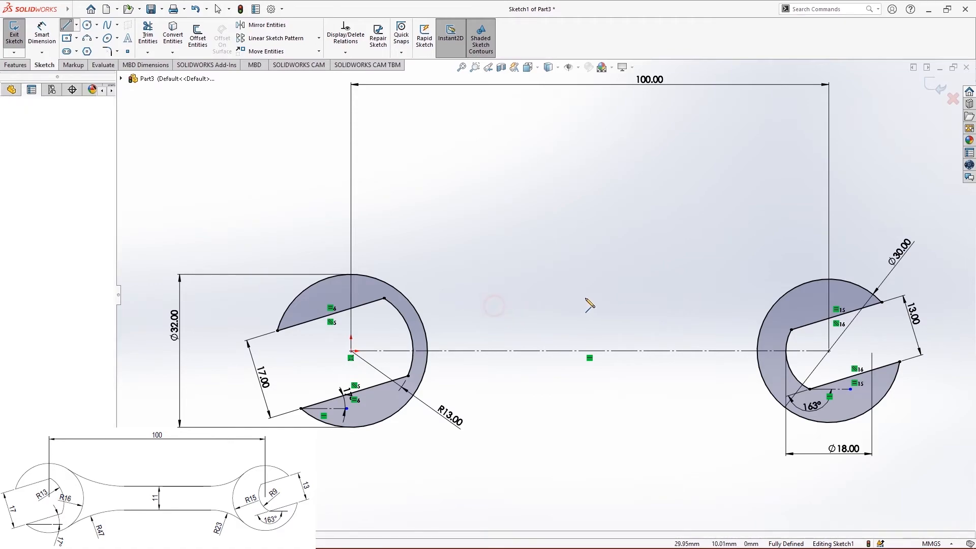
left_click(667, 305)
right_click(684, 251)
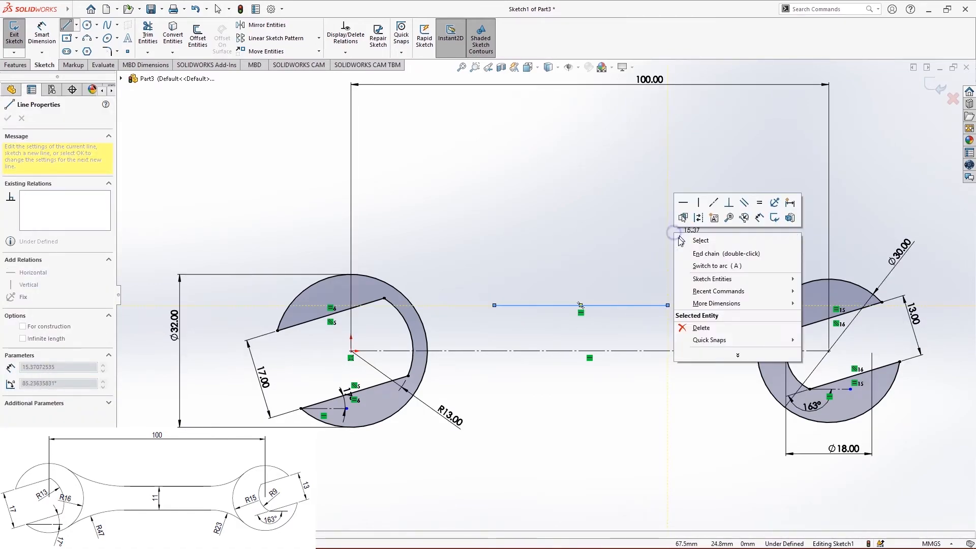
left_click(693, 240)
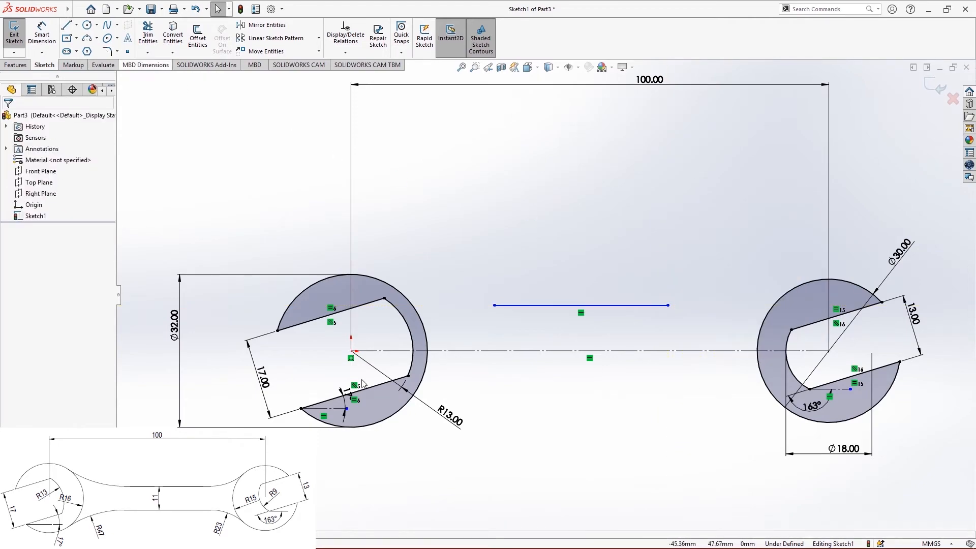
- Sketch a matching horizontal line below the centerline for the handle's lower edge, with its ends aligned under the upper line's ends
left_click(65, 24)
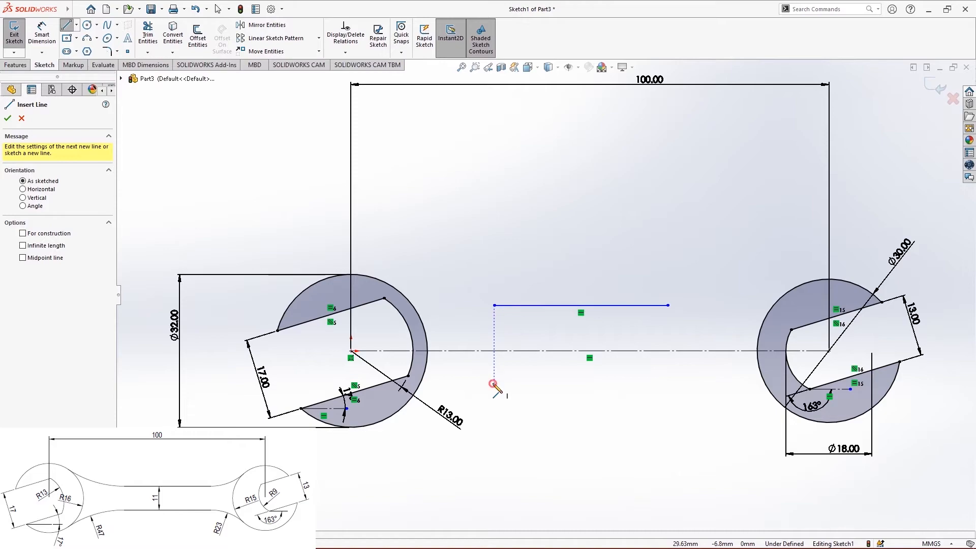
left_click(494, 382)
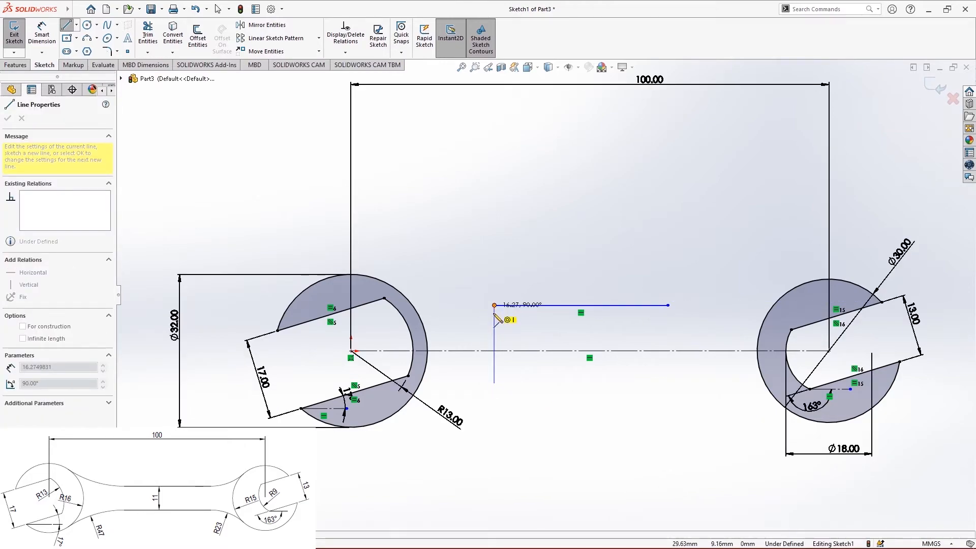
left_click(668, 383)
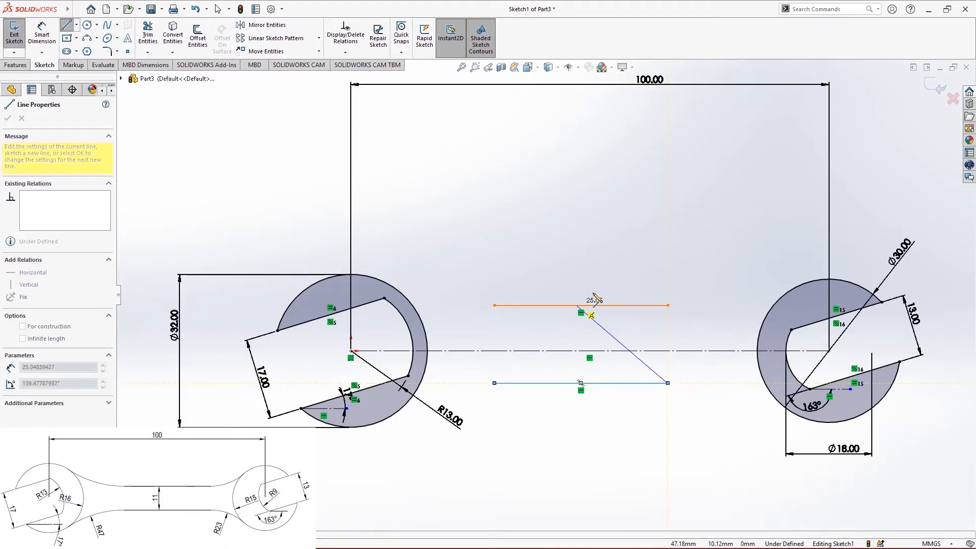
right_click(642, 255)
left_click(647, 267)
left_click(77, 10)
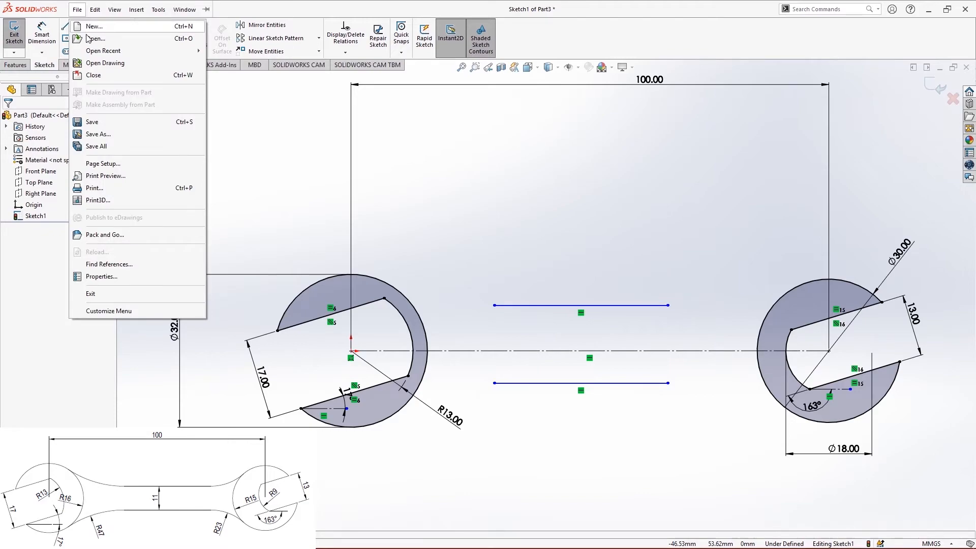
left_click(357, 3)
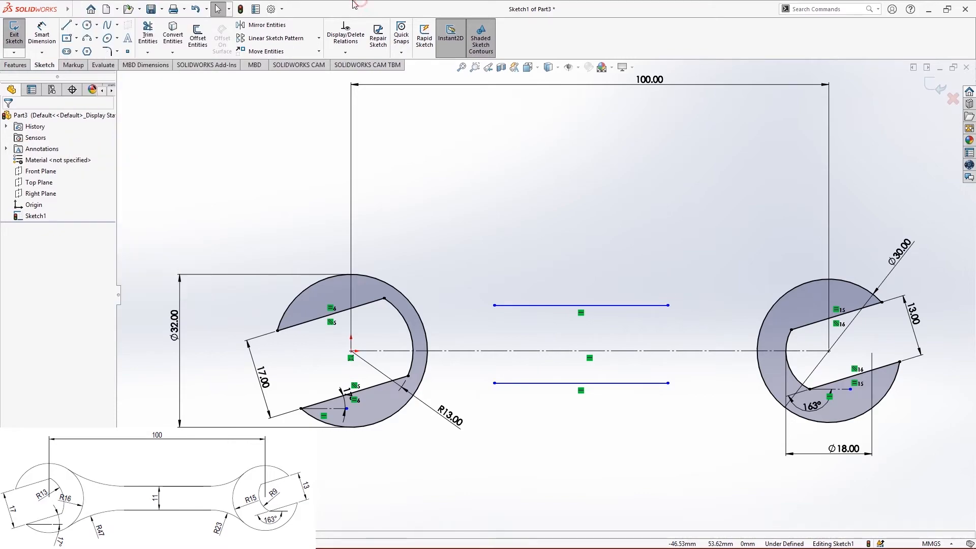
- Sketch a three-point arc of about 33.25 mm radius, curving downward, from the upper handle line's left end to the 32 mm head's upper right
left_click(87, 39)
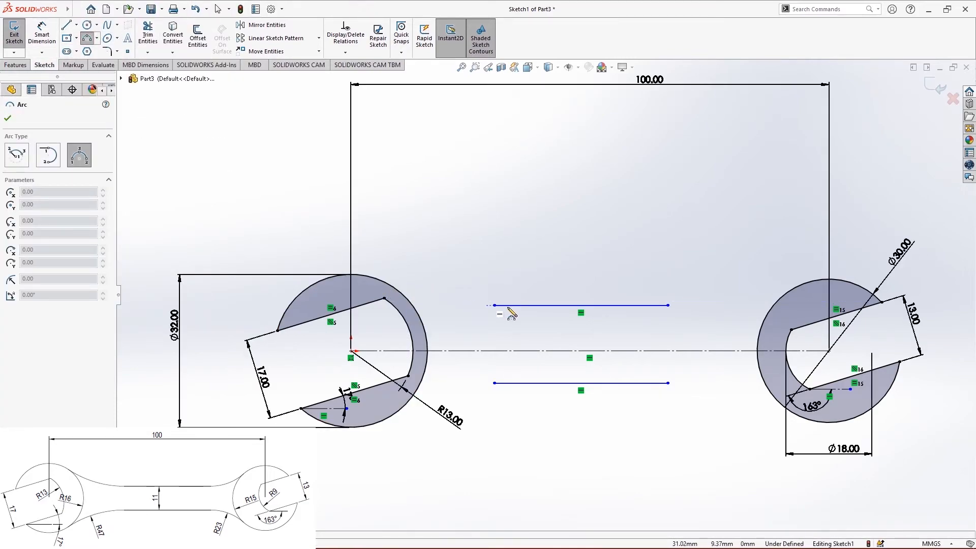
left_click(494, 305)
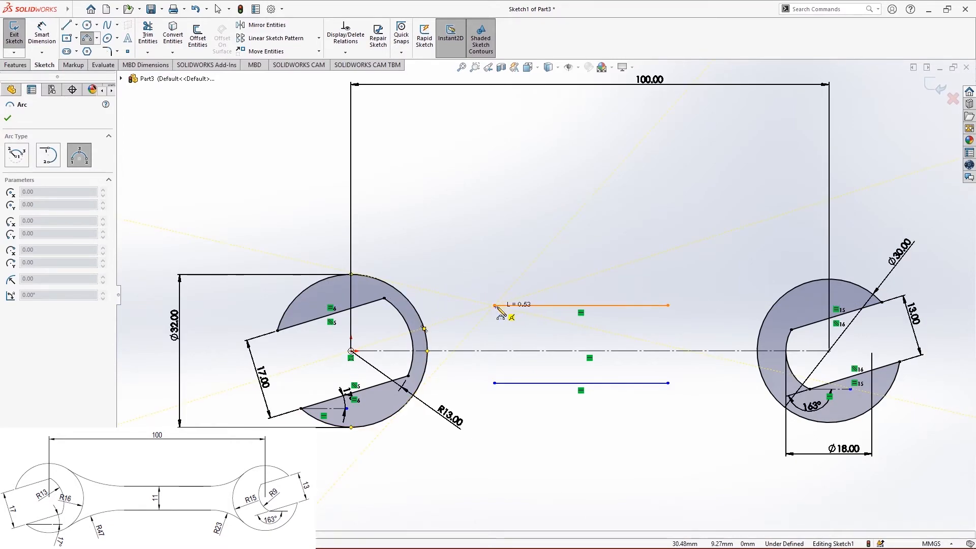
left_click(390, 284)
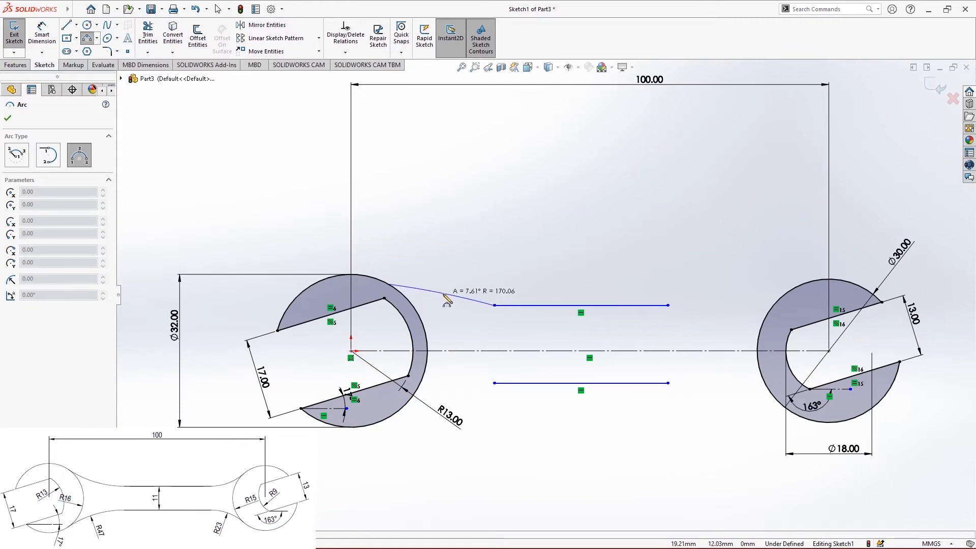
left_click(452, 309)
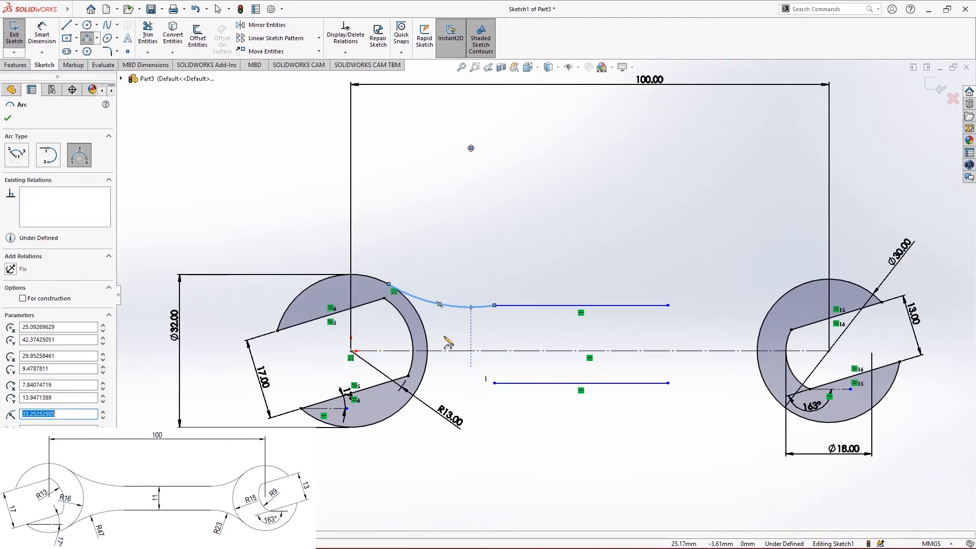
- Sketch a three-point arc of about 68.93 mm radius from the lower handle line's left end to the 32 mm head's lower right
left_click(494, 383)
left_click(387, 424)
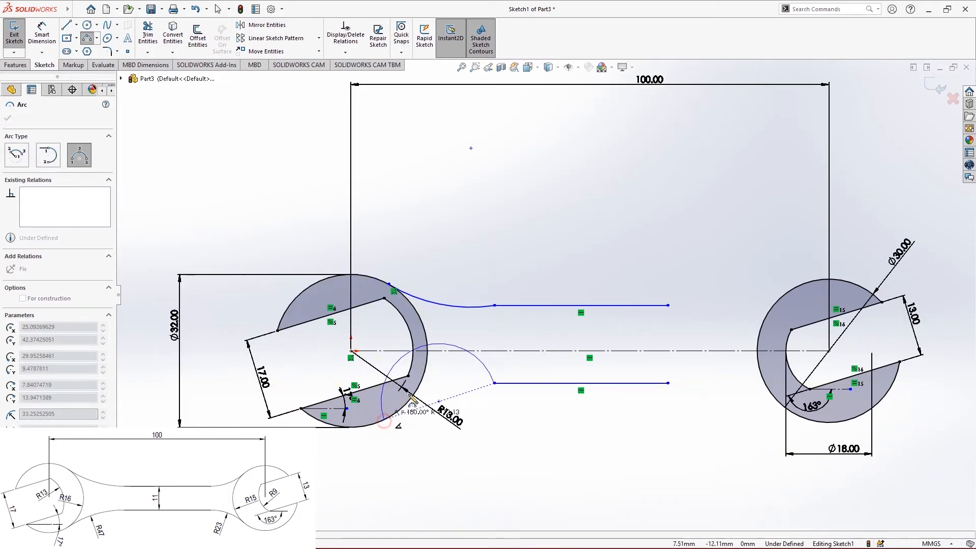
left_click(454, 393)
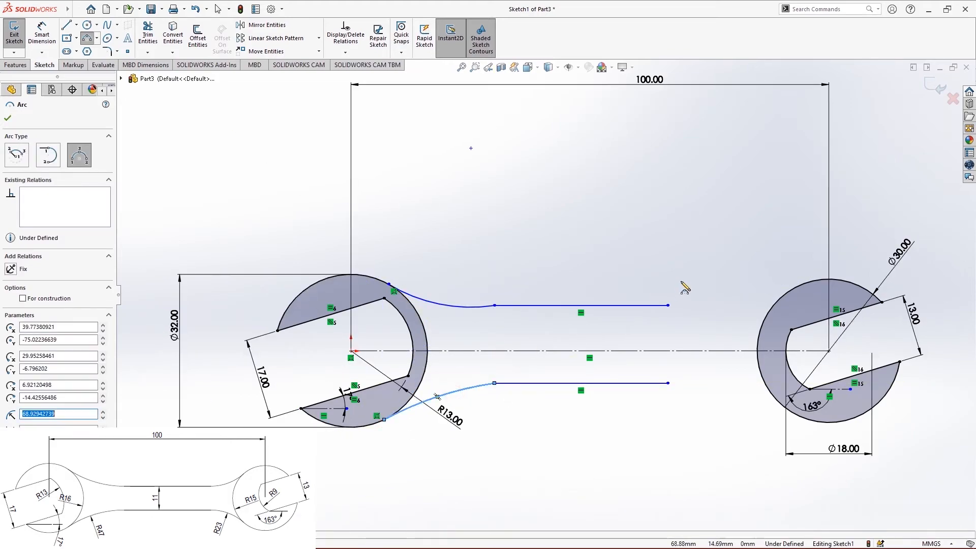
- Sketch three-point arcs from the handle lines' right ends to the 30 mm head, about 32.1 mm radius above and 20.1 mm below
left_click(667, 305)
left_click(788, 293)
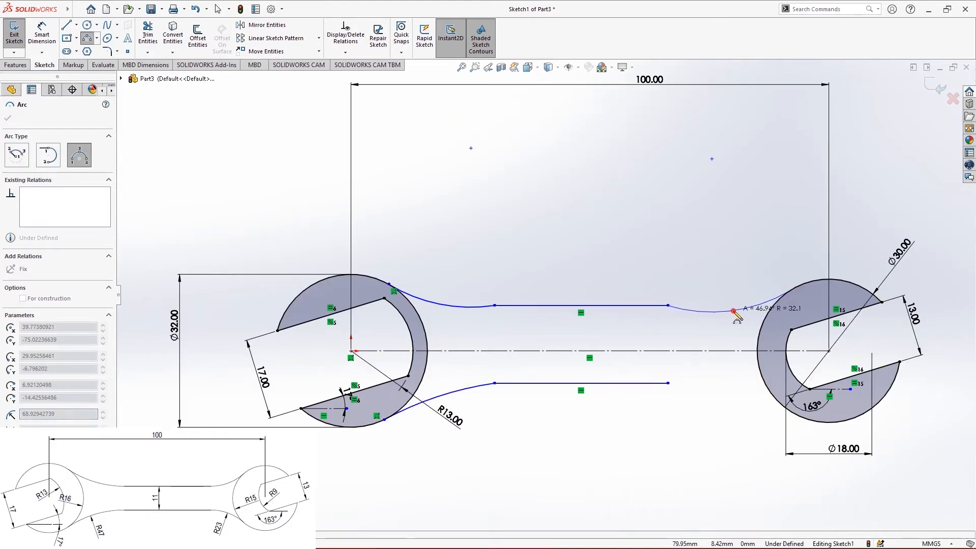
left_click(729, 311)
left_click(667, 383)
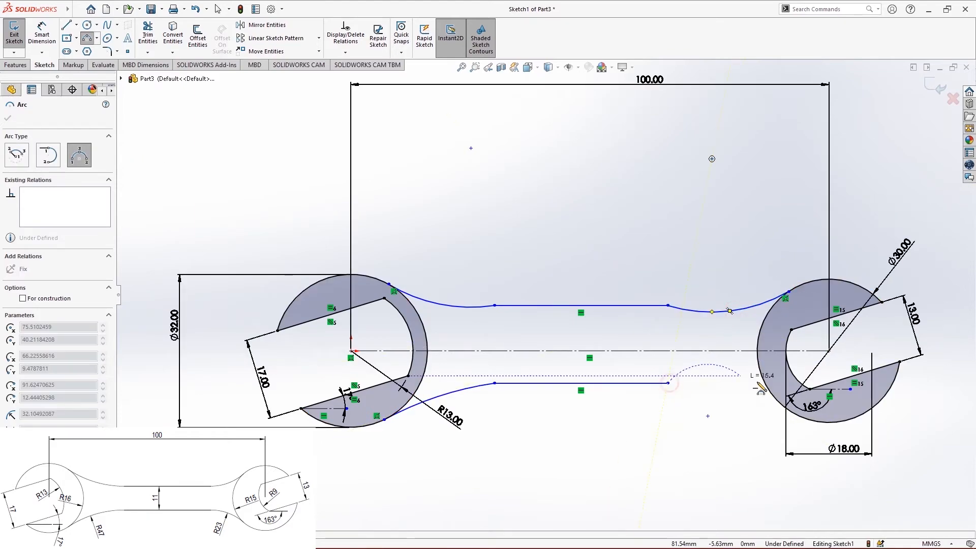
left_click(789, 404)
left_click(739, 384)
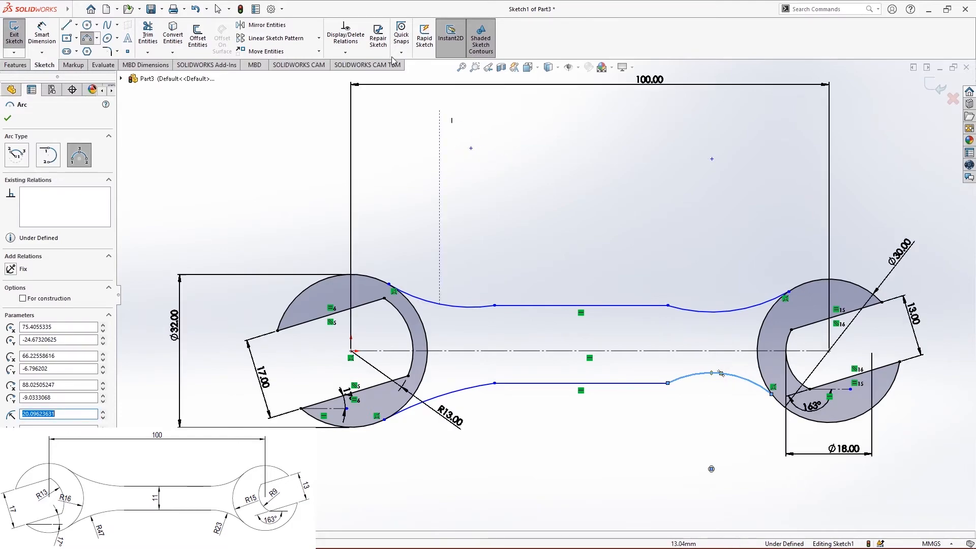
- Add an Equal Curve Length relation between the upper and lower blend arcs at the 32 mm head
left_click(335, 53)
left_click(355, 79)
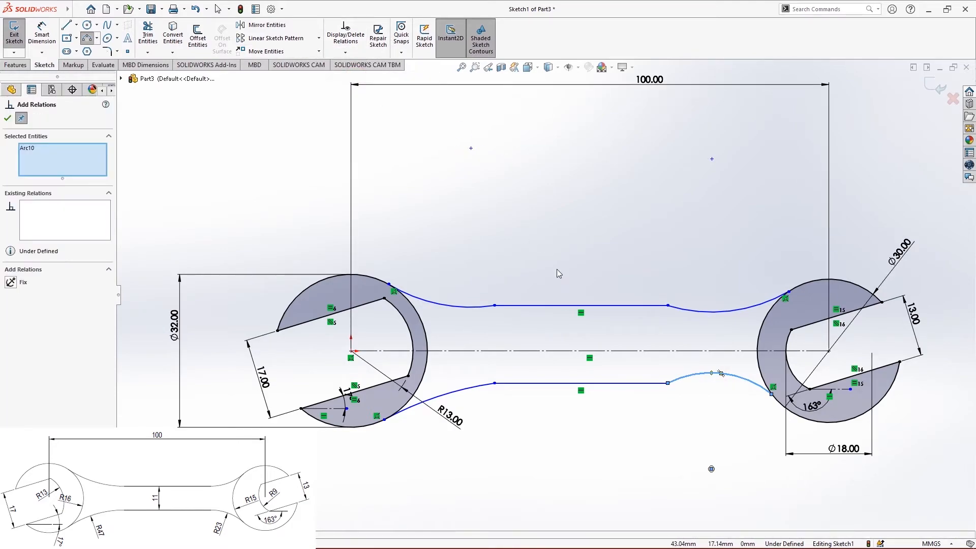
left_click(558, 305)
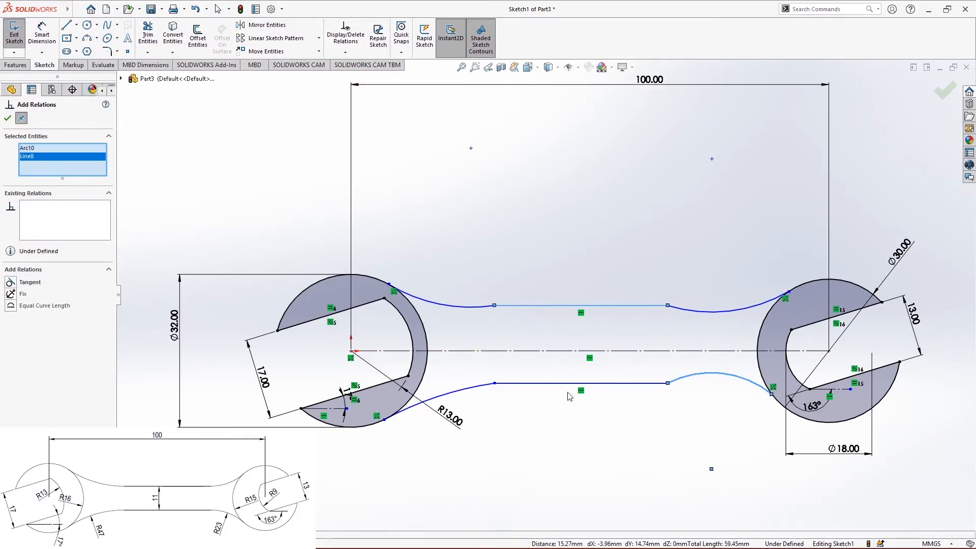
right_click(28, 146)
left_click(61, 153)
left_click(447, 304)
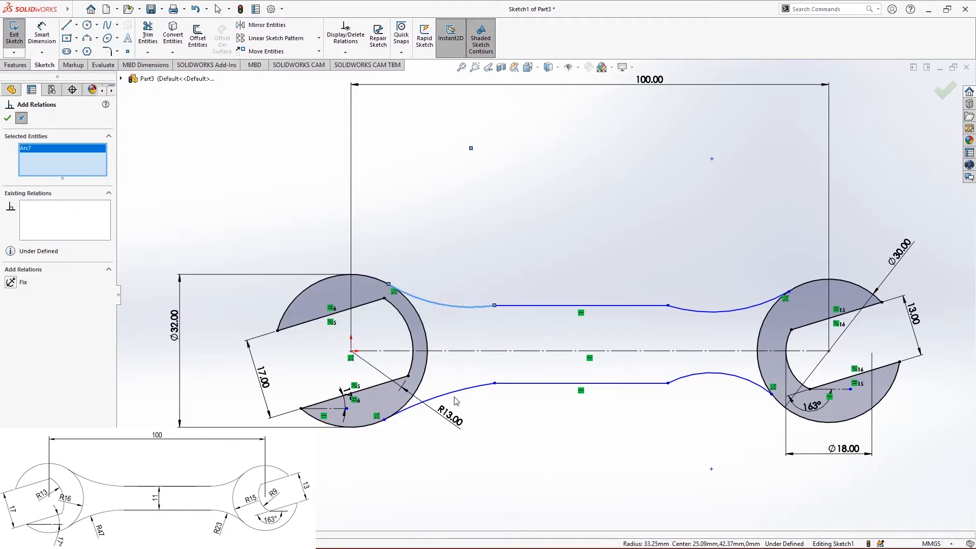
left_click(454, 398)
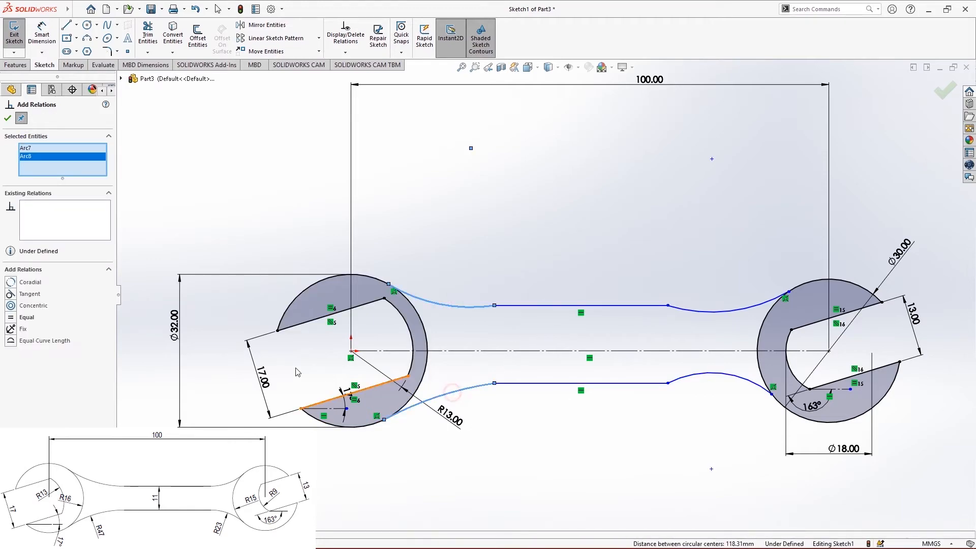
left_click(14, 344)
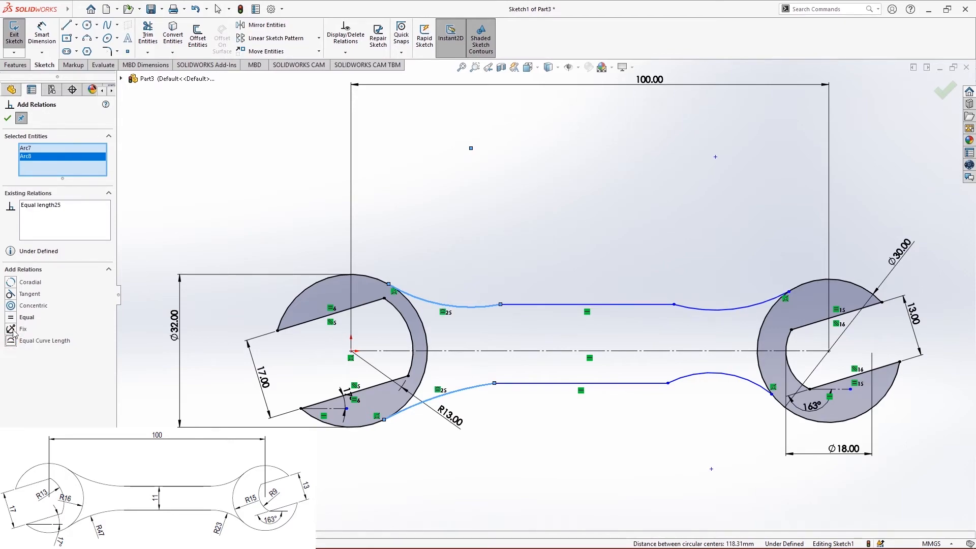
- Add an Equal Curve Length relation between the two blend arcs at the 30 mm head
left_click(737, 312)
left_click(727, 375)
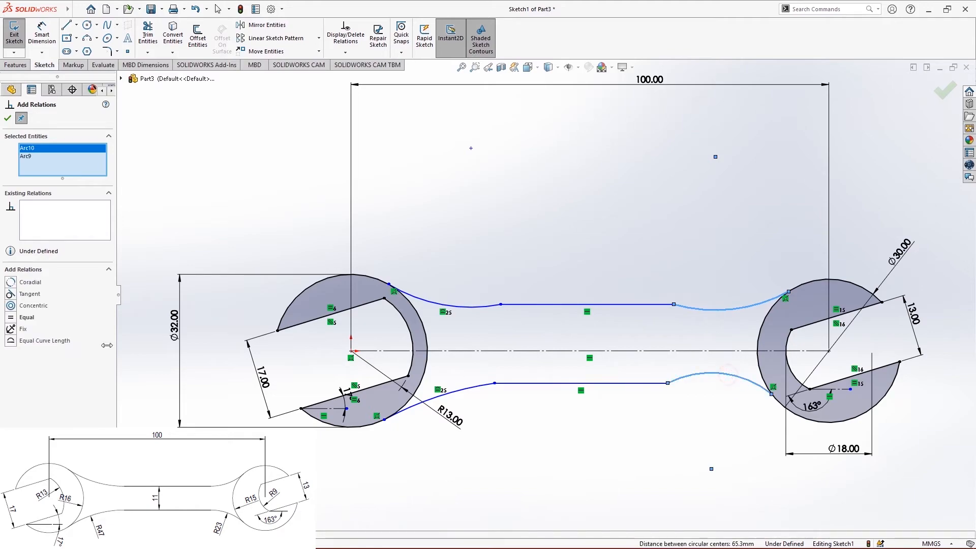
left_click(11, 344)
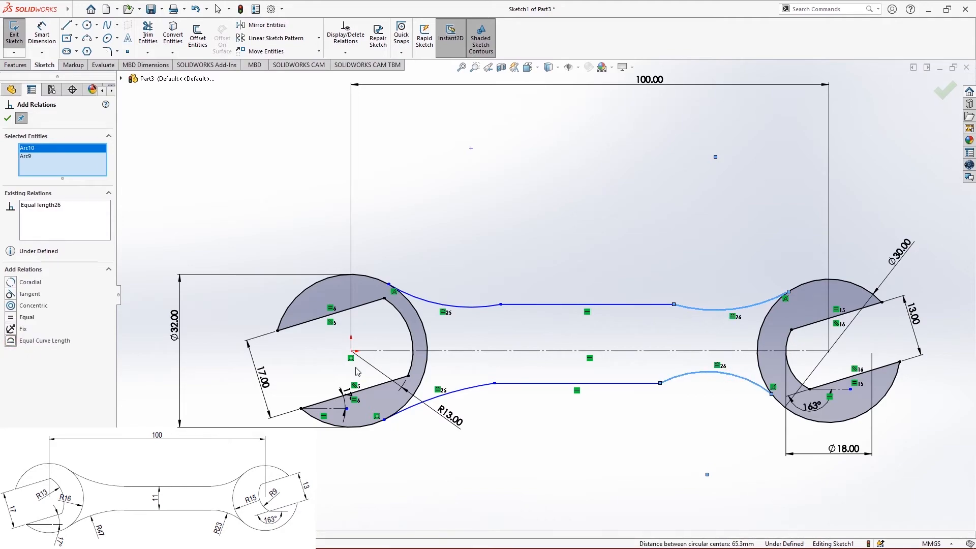
- Add an Equal relation between the upper and lower handle lines
left_click(526, 304)
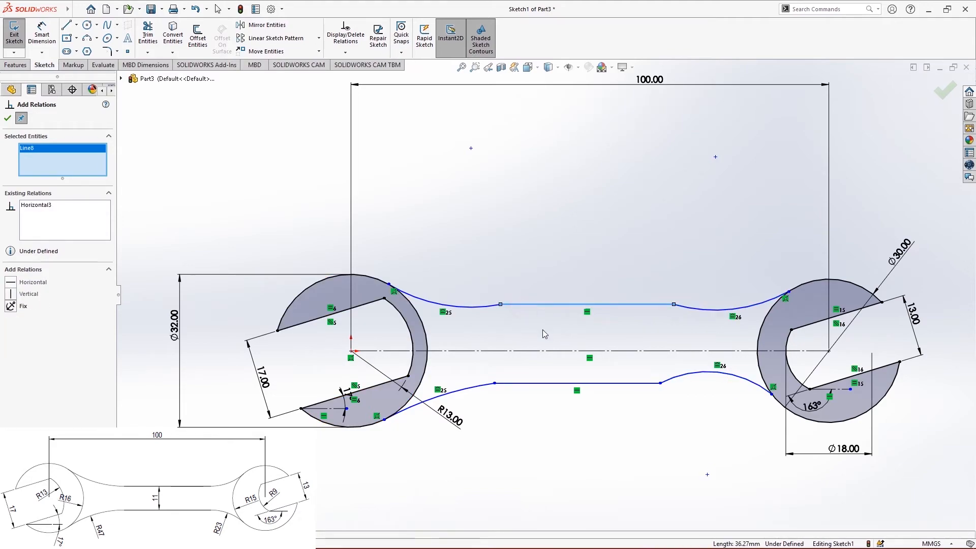
left_click(555, 389)
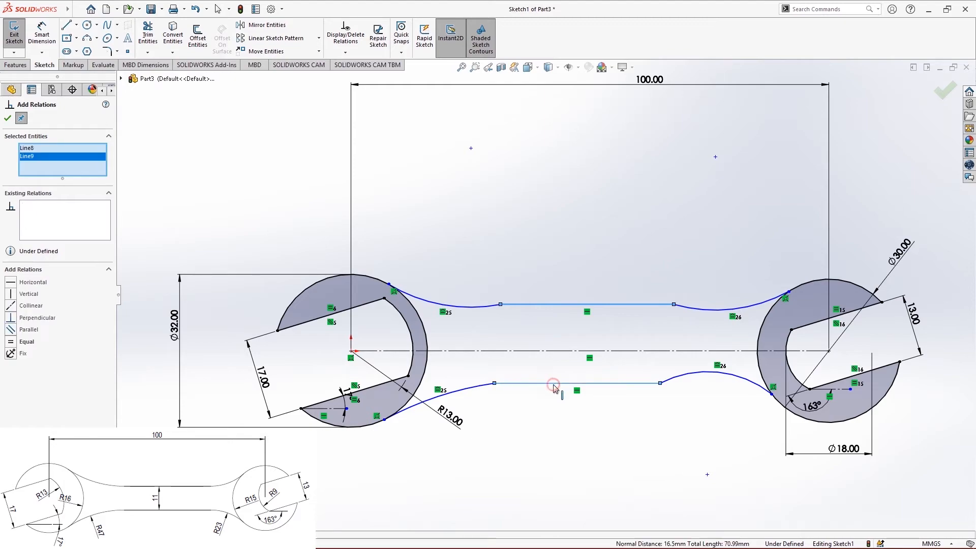
left_click(11, 342)
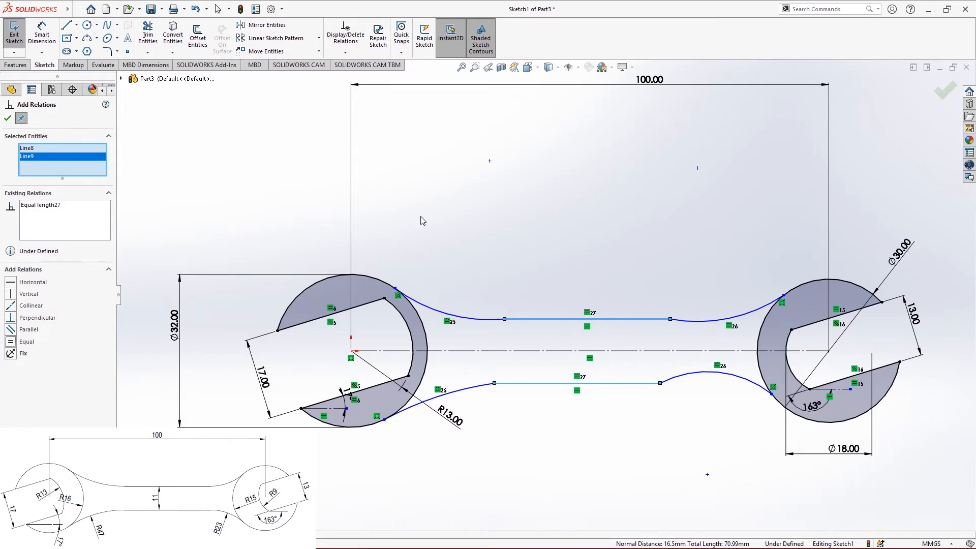
- Make the upper and lower blend arcs at the left end tangent to the 32 mm head's outer arc
right_click(36, 177)
left_click(71, 170)
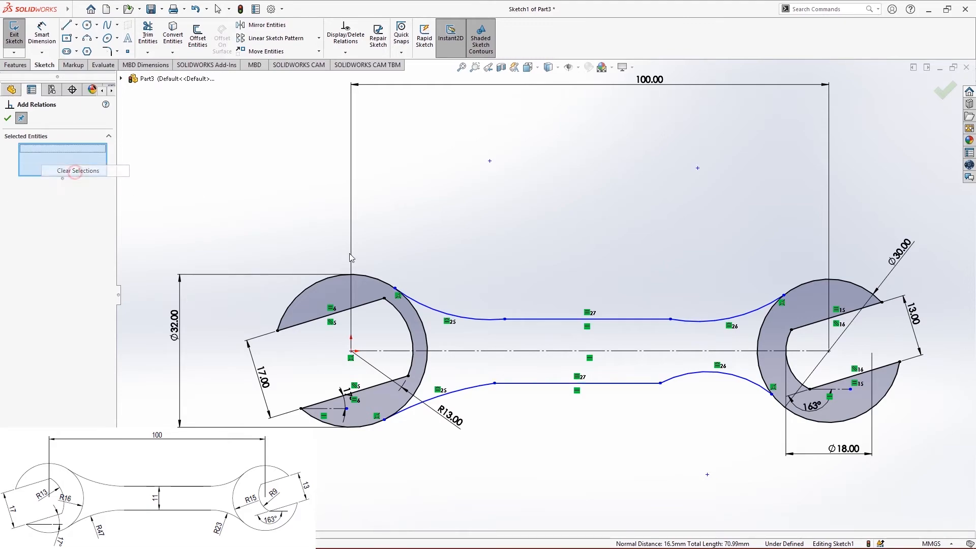
left_click(389, 290)
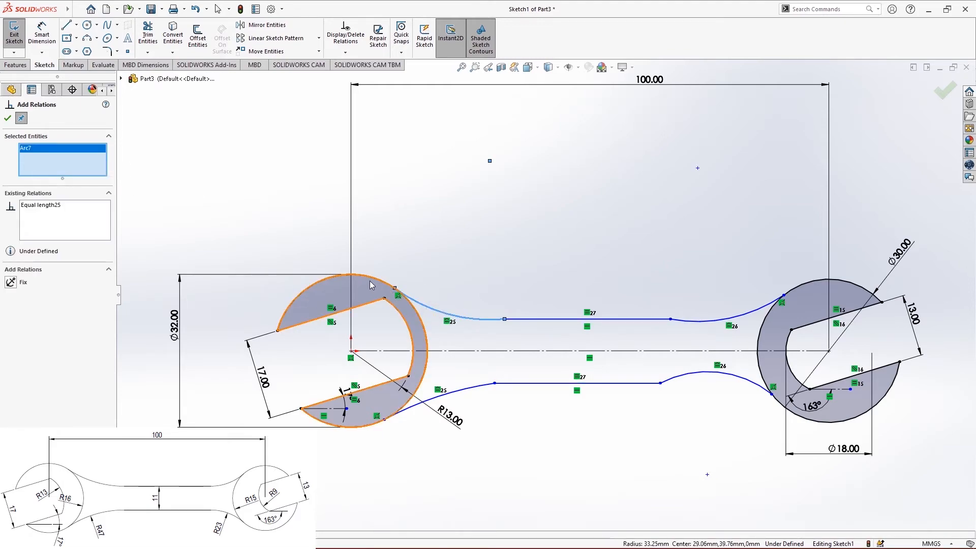
left_click(365, 276)
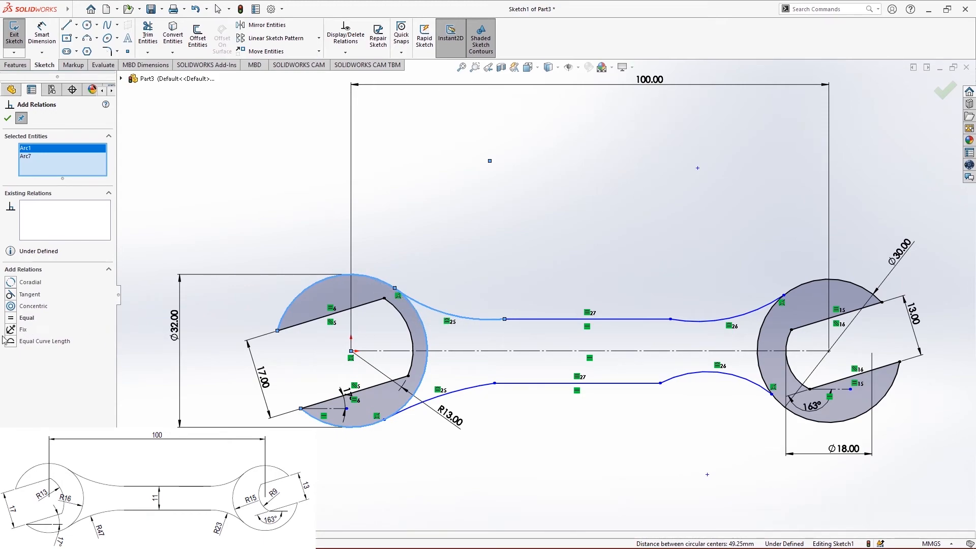
left_click(11, 295)
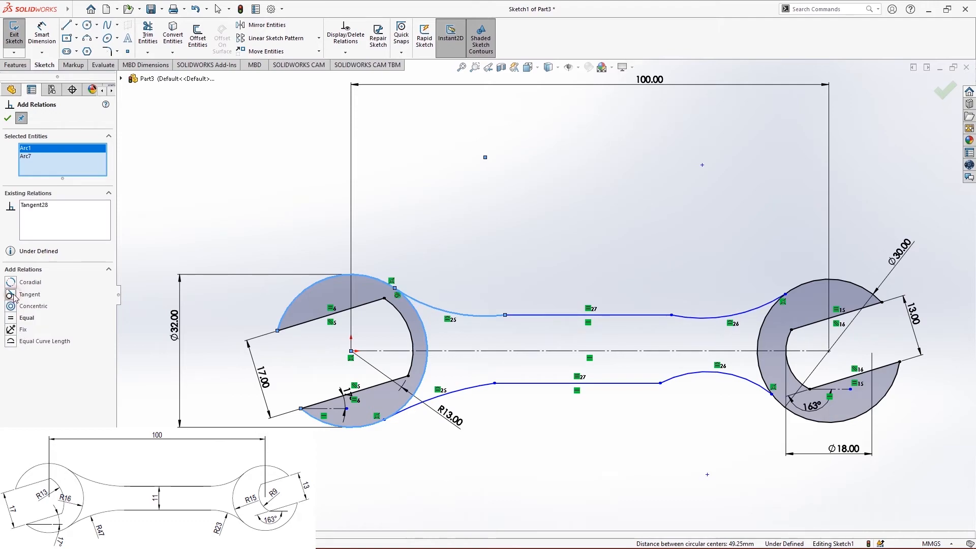
left_click(430, 400)
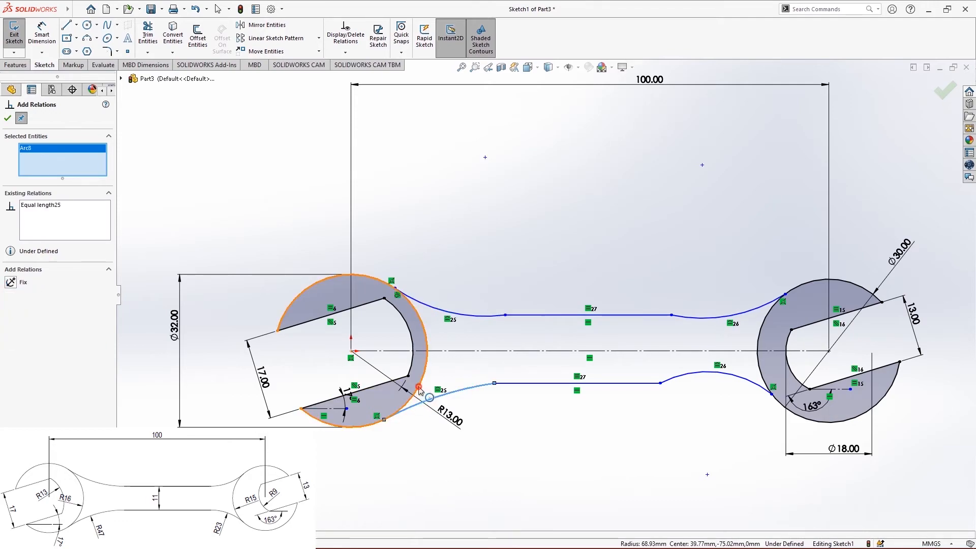
left_click(420, 385)
left_click(17, 296)
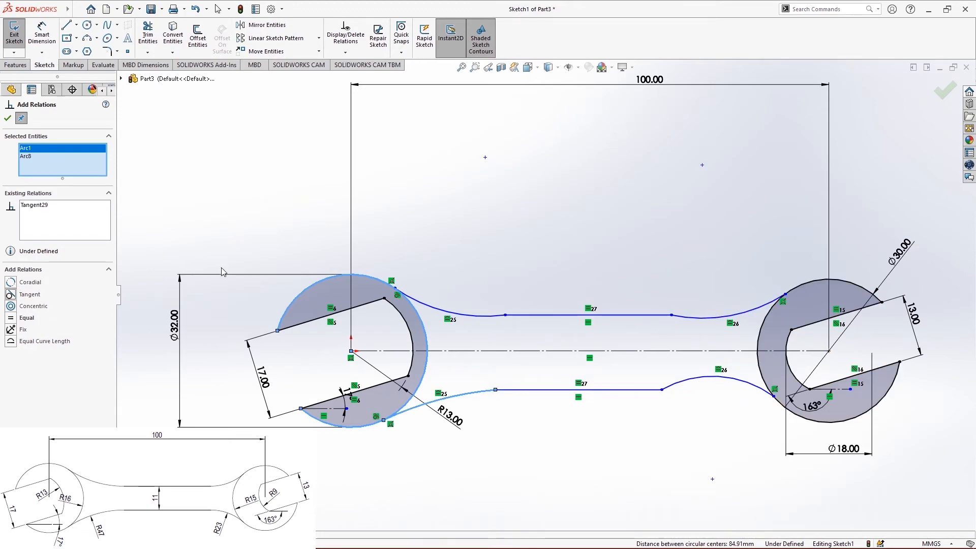
- Make the upper and lower blend arcs at the right end tangent to the 30 mm head's outer arc
right_click(83, 171)
left_click(145, 168)
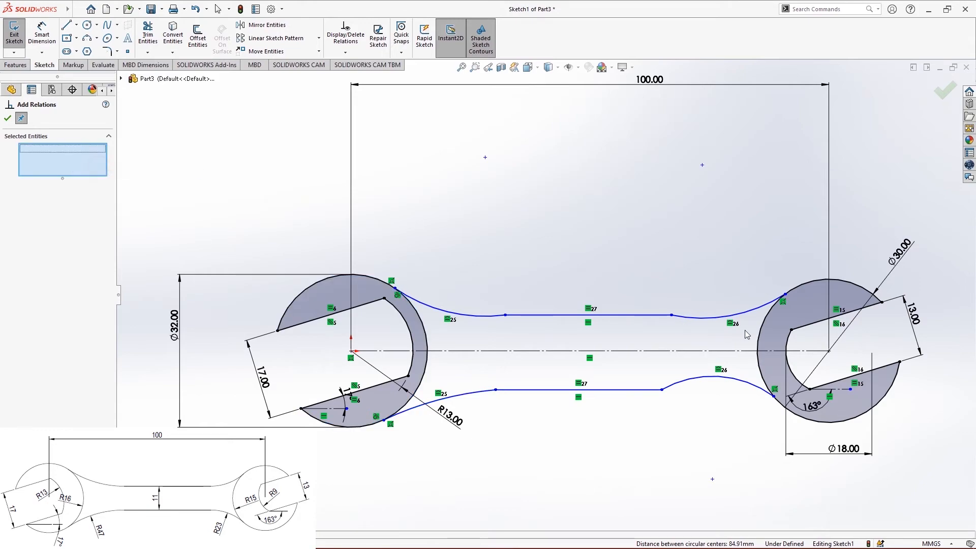
left_click(790, 293)
left_click(791, 288)
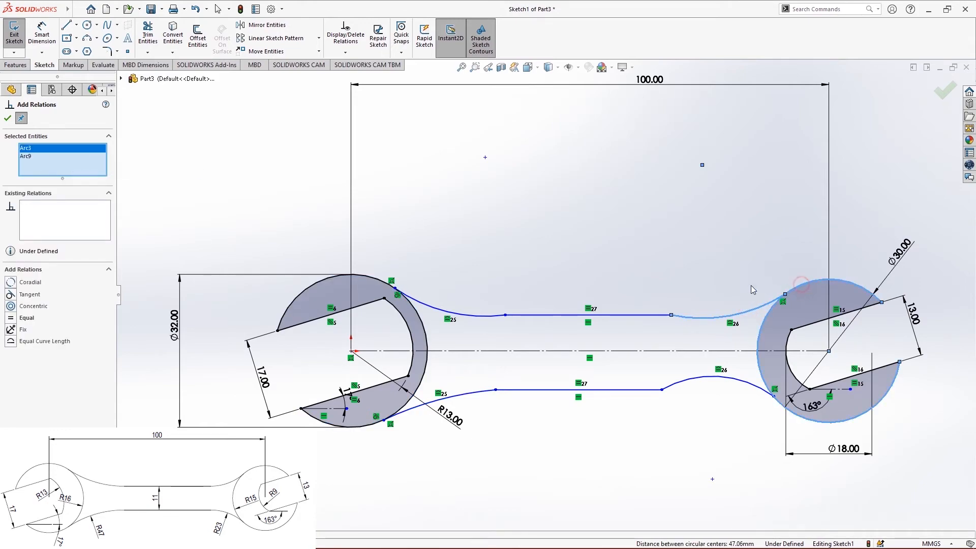
left_click(32, 295)
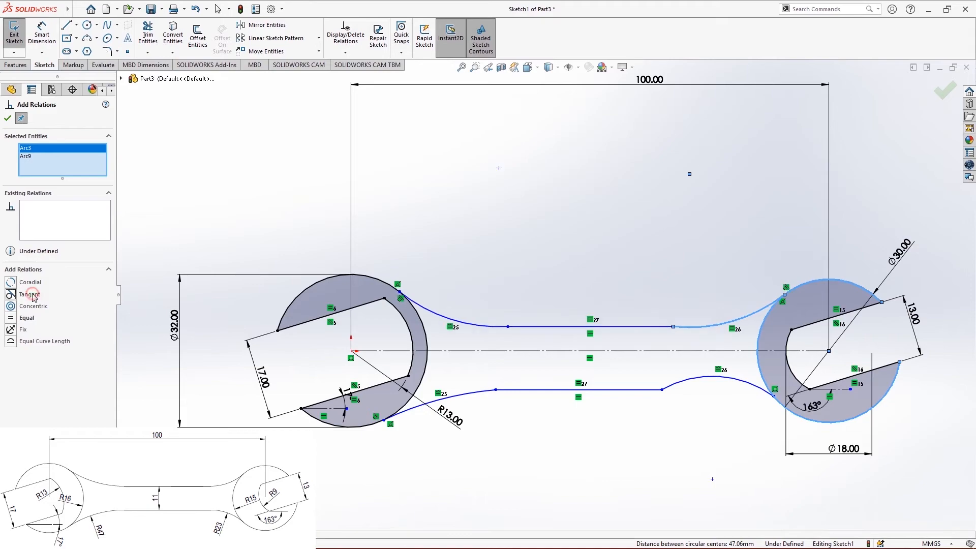
left_click(750, 383)
left_click(794, 412)
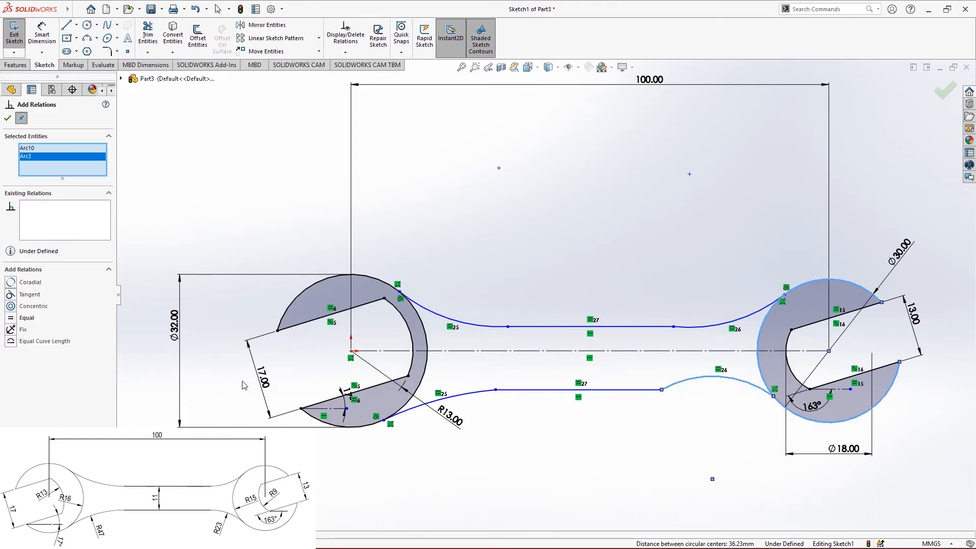
left_click(14, 296)
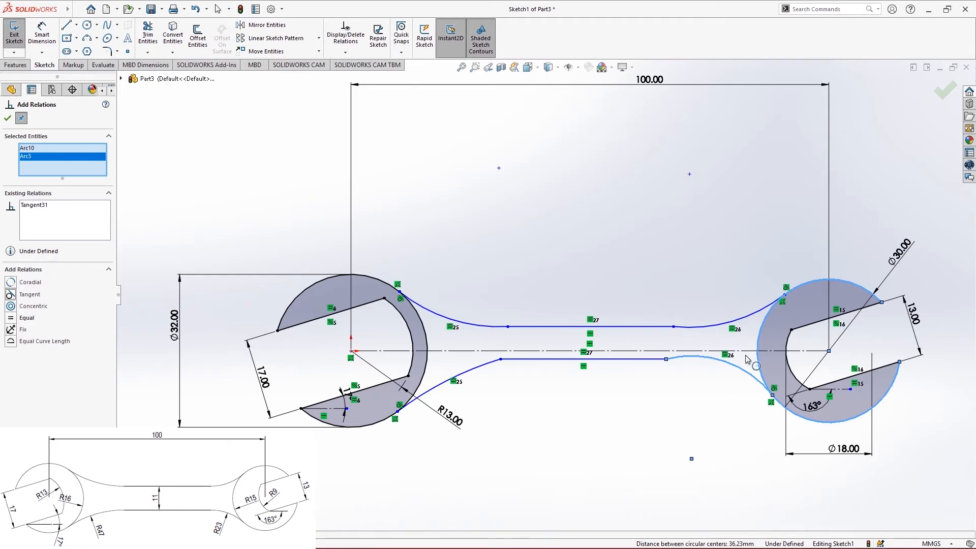
left_click(8, 118)
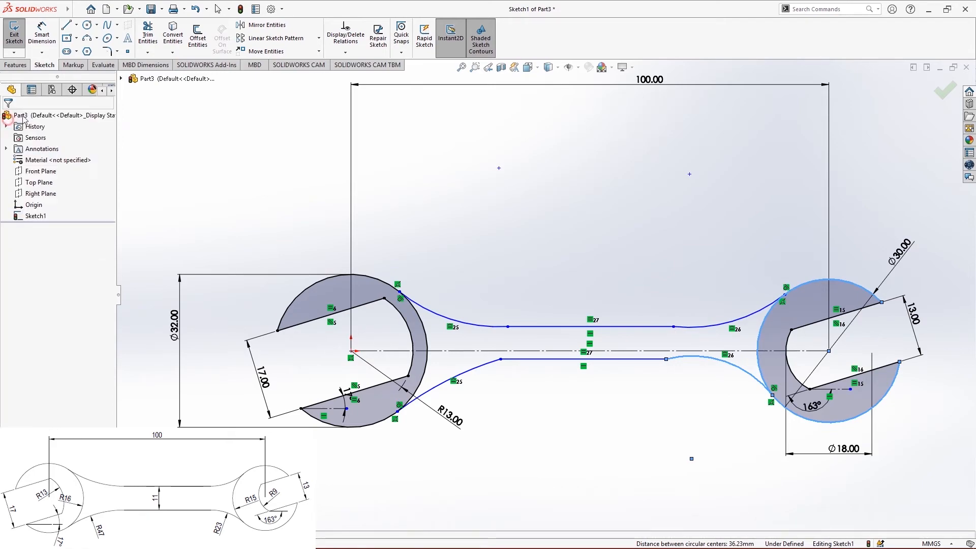
left_click(657, 284)
- Dimension the distance between the upper and lower handle lines as 11 mm, with the dimension placed above the handle
left_click(42, 34)
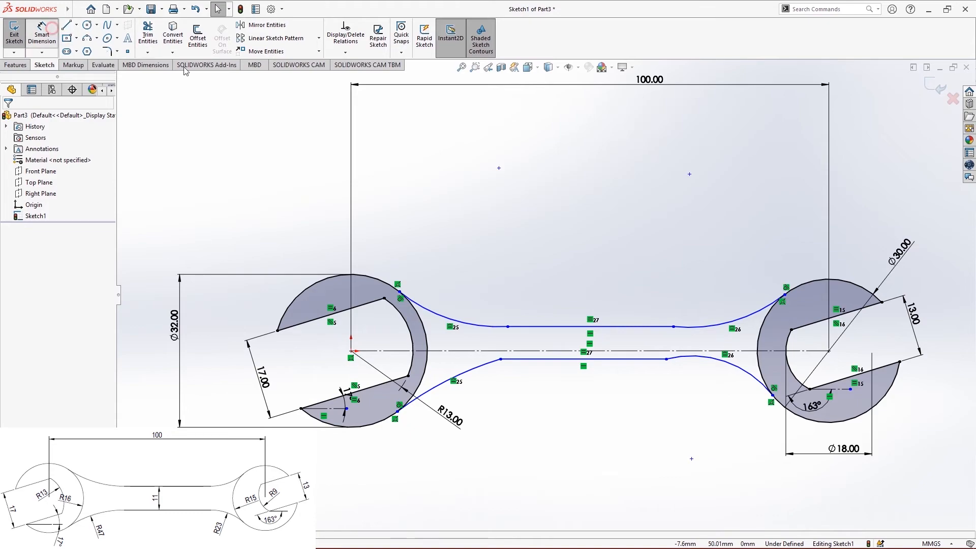
left_click(604, 327)
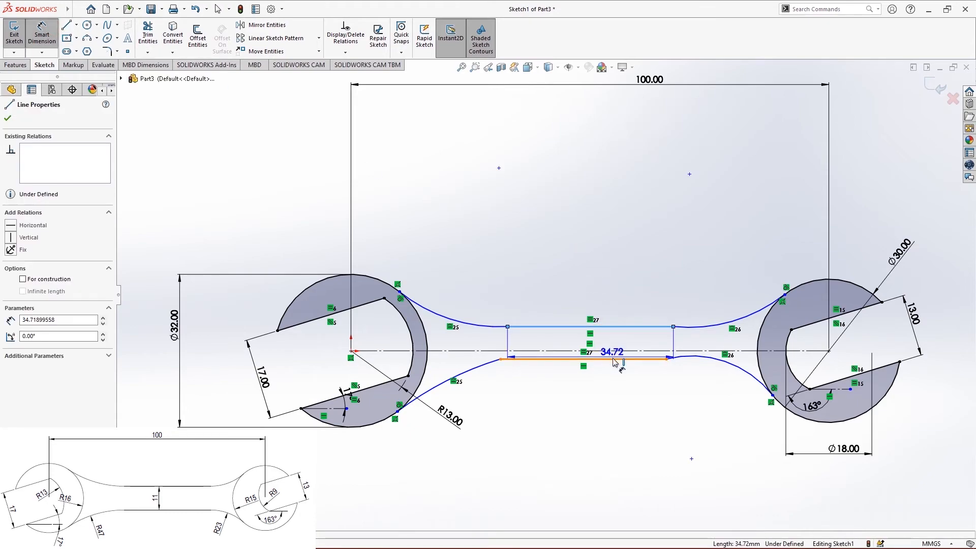
left_click(618, 359)
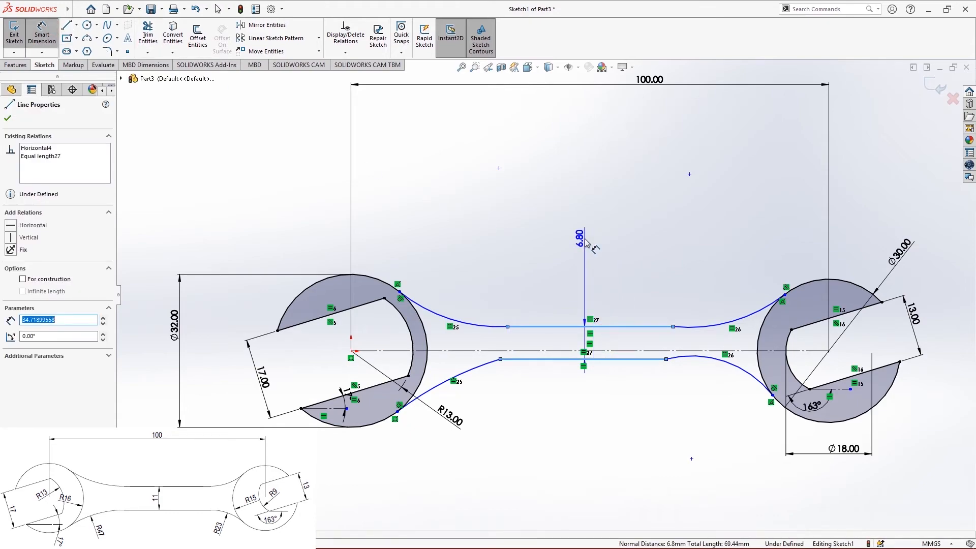
left_click(587, 240)
type("1")
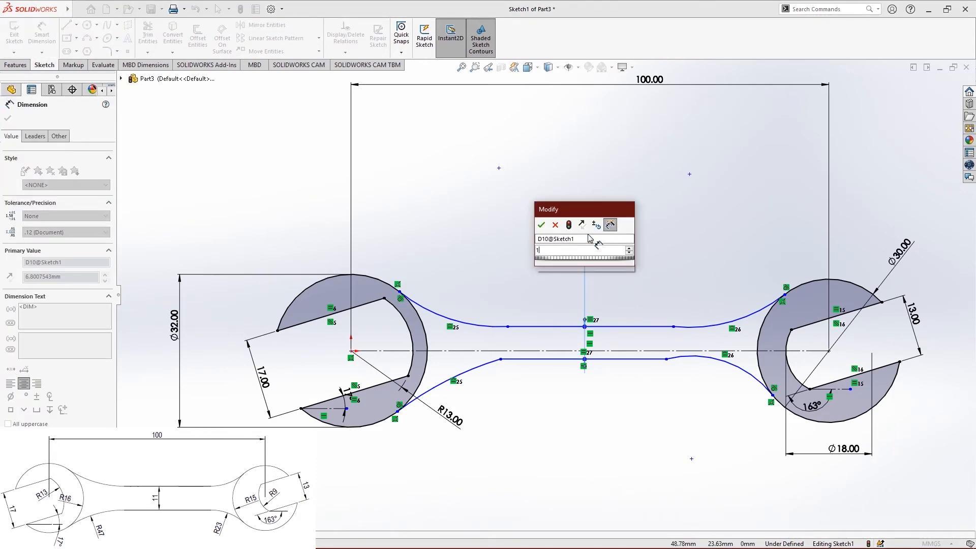
type("1")
key("Return")
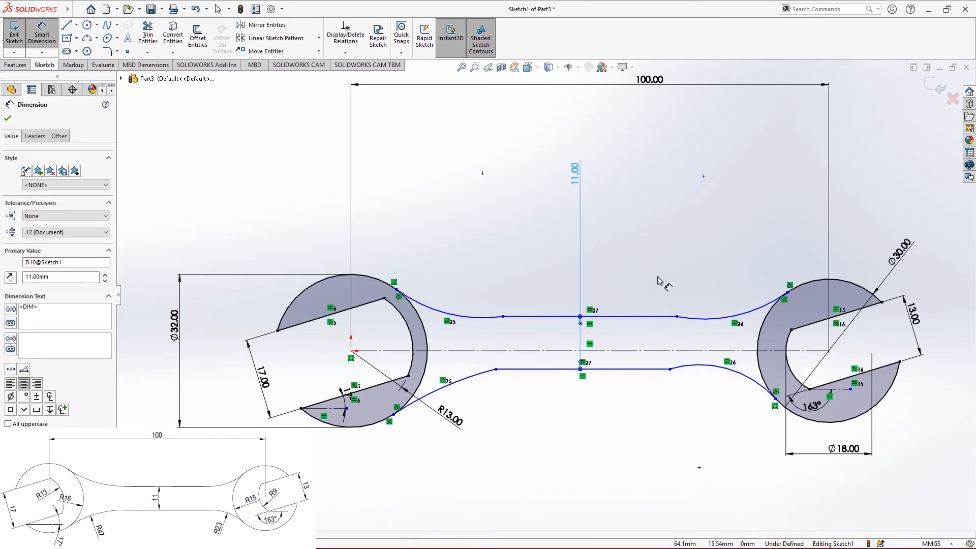
key("Escape")
- Dimension the distance from the upper handle line to the horizontal centreline as 11/2 mm
left_click(51, 37)
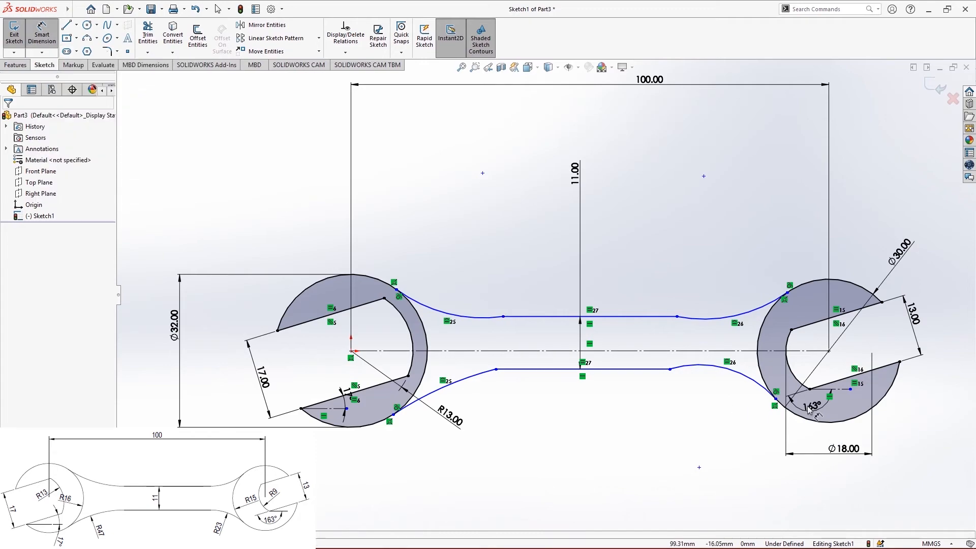
scroll(722, 360, "up", 5)
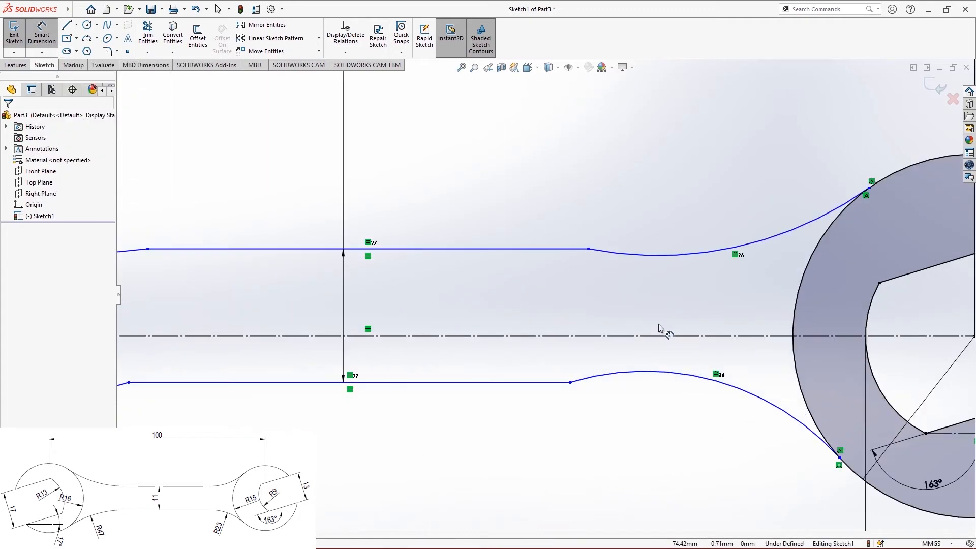
left_click(401, 335)
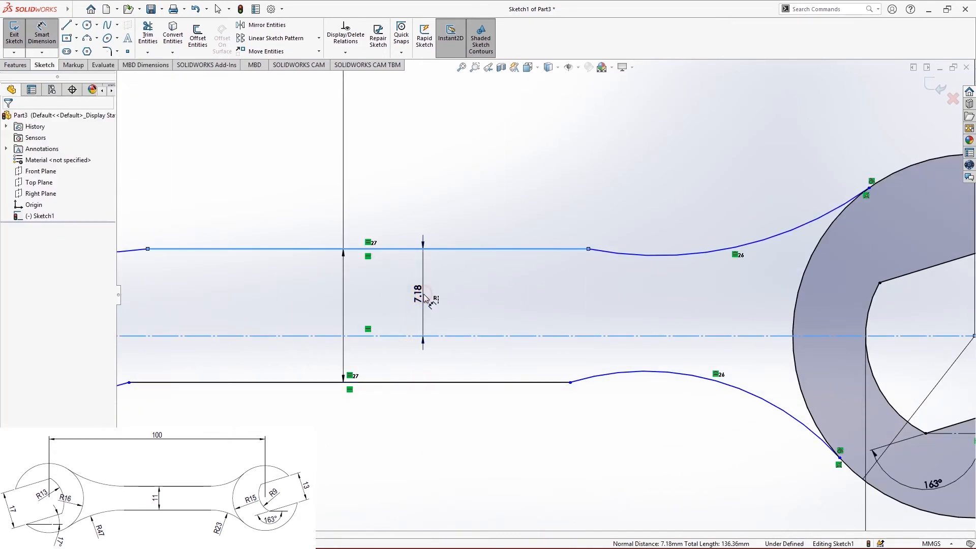
left_click(426, 299)
type("11/2")
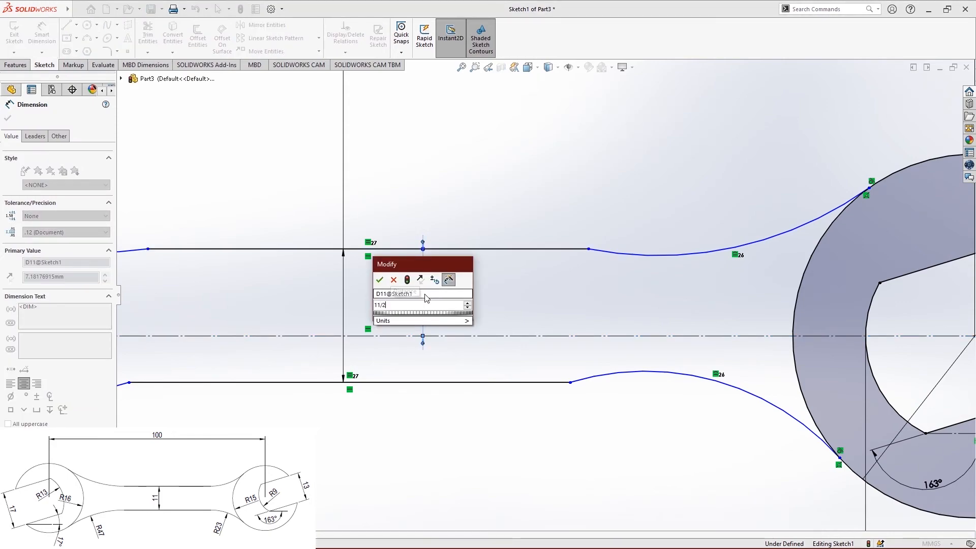
key("Return")
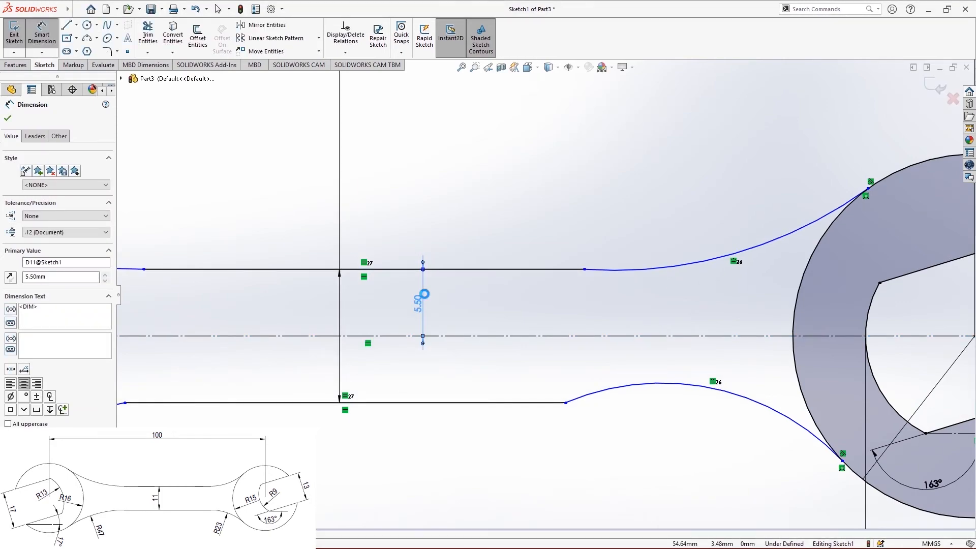
- Make the lower and upper blend arcs at the 30 mm head tangent to their adjoining handle lines
key("f")
scroll(661, 280, "up", 2)
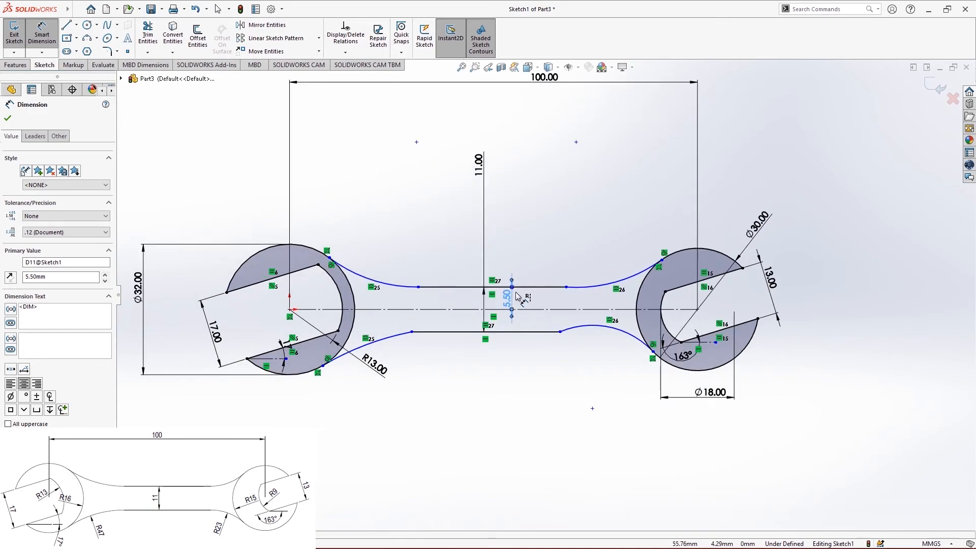
scroll(681, 340, "down", 5)
scroll(685, 344, "up", 2)
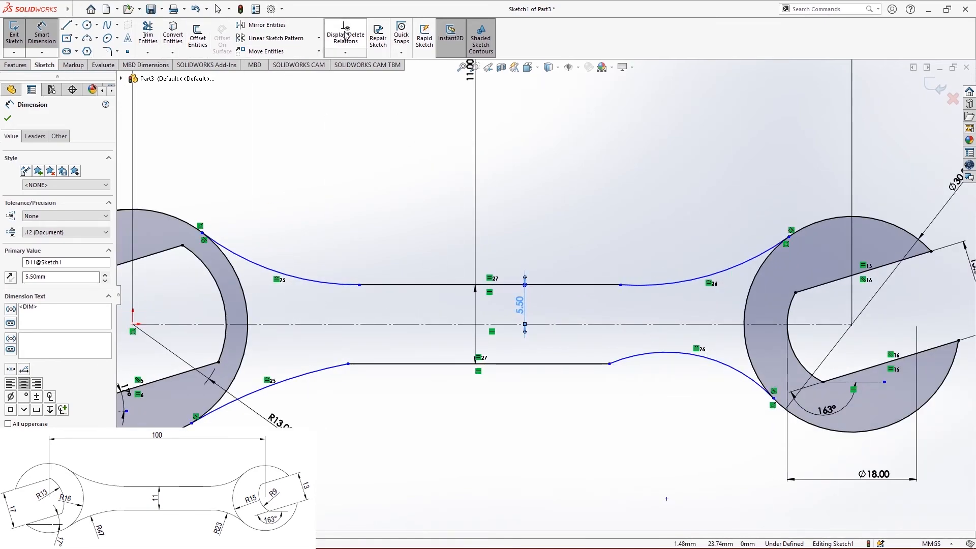
left_click(344, 52)
left_click(358, 77)
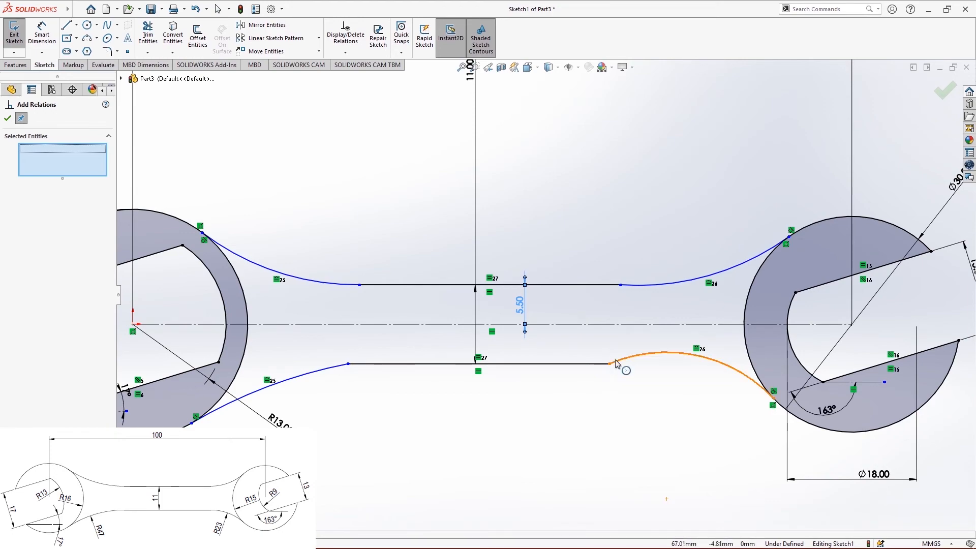
left_click(623, 361)
left_click(592, 366)
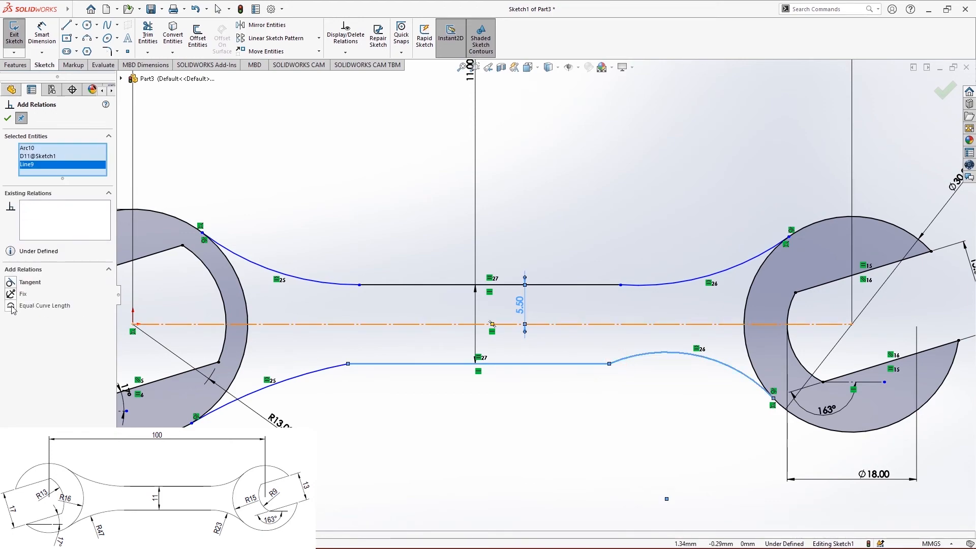
left_click(11, 282)
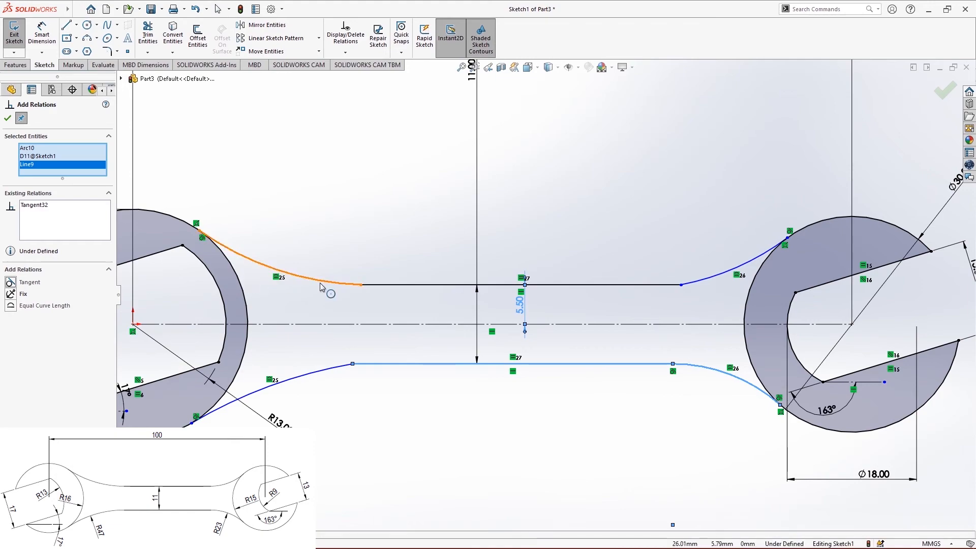
left_click(688, 283)
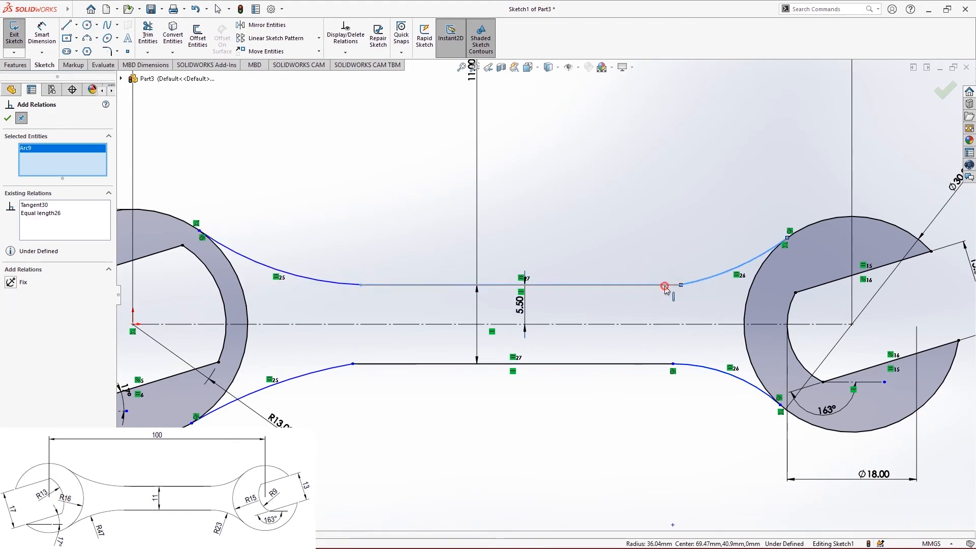
left_click(663, 285)
left_click(10, 282)
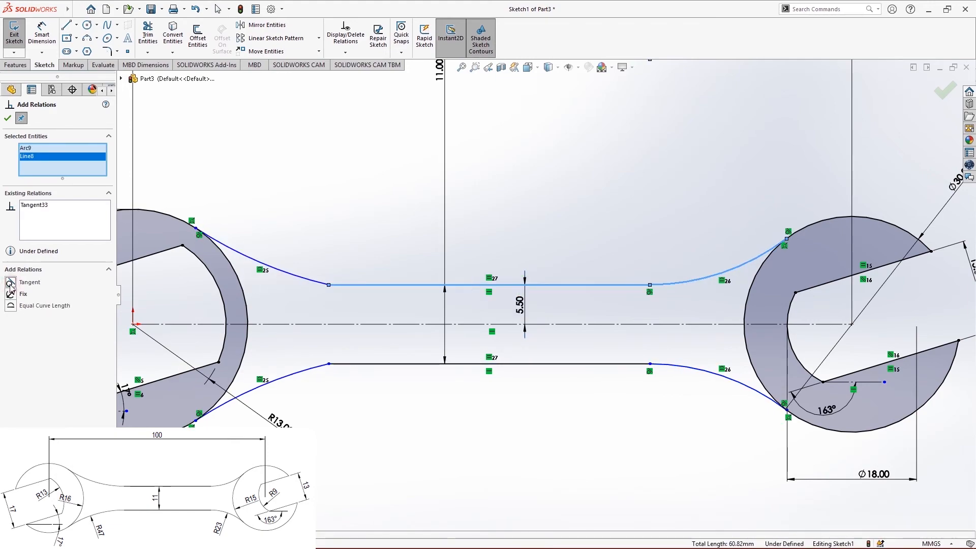
- Make the upper and lower blend arcs at the 32 mm head tangent to their adjoining handle lines
left_click(279, 278)
left_click(360, 284)
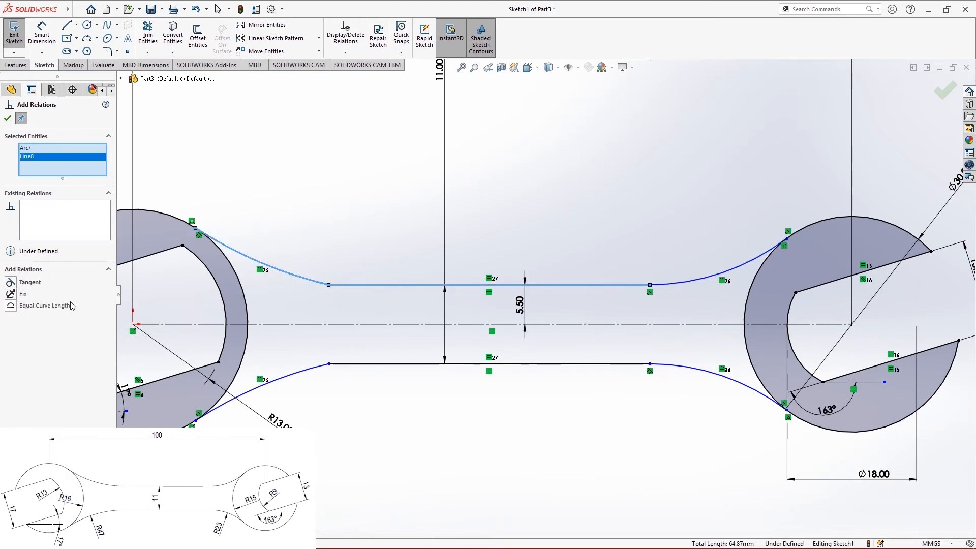
left_click(30, 282)
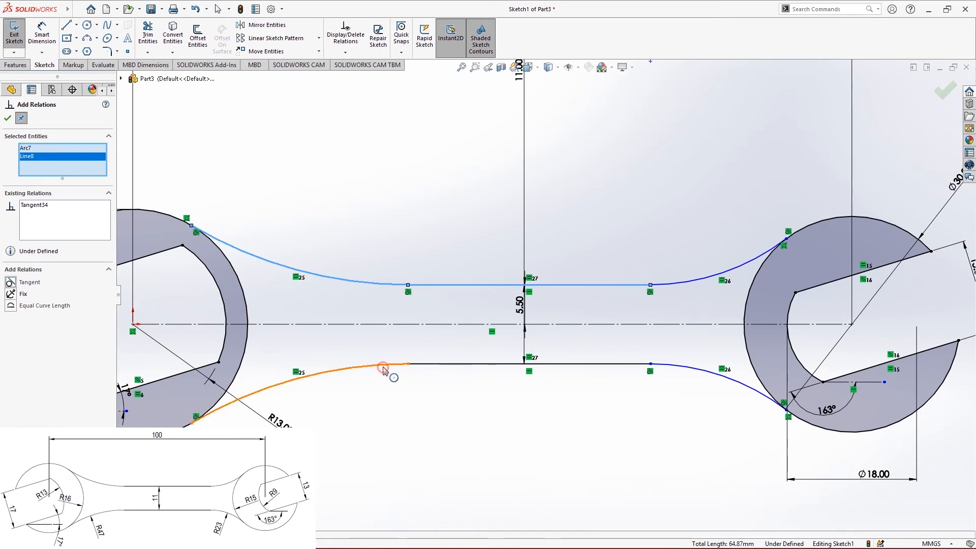
left_click(392, 370)
left_click(431, 366)
left_click(31, 283)
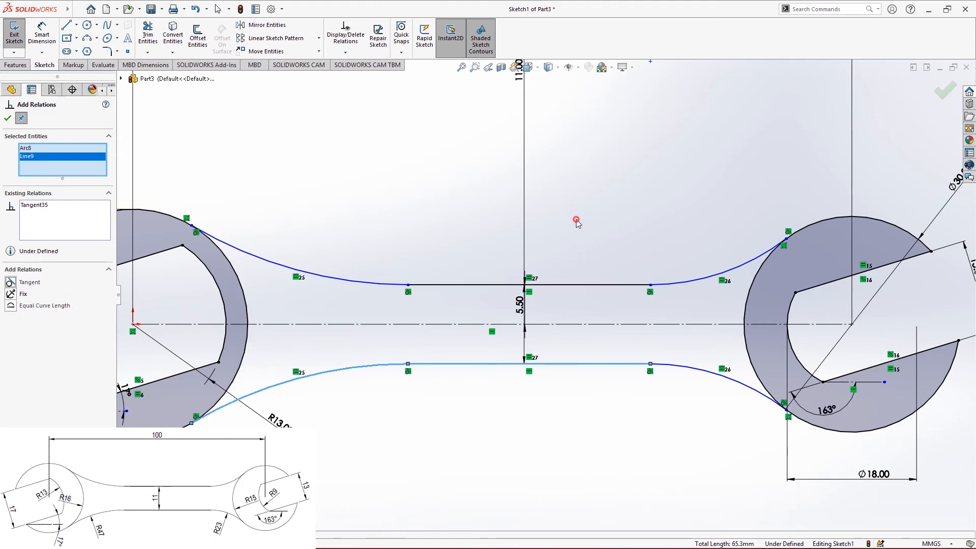
left_click(8, 119)
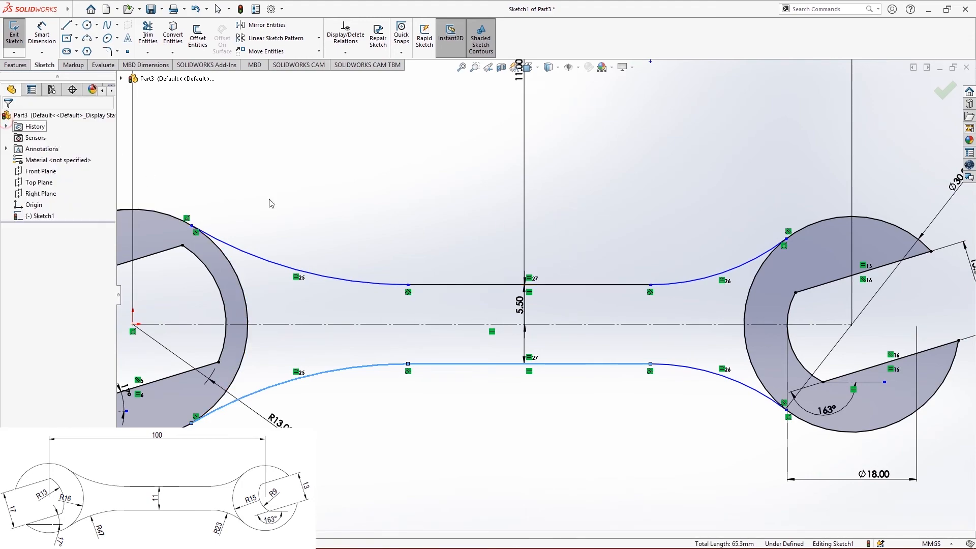
- Try to move the left endpoint of the upper handle line, and undo the change
key("f")
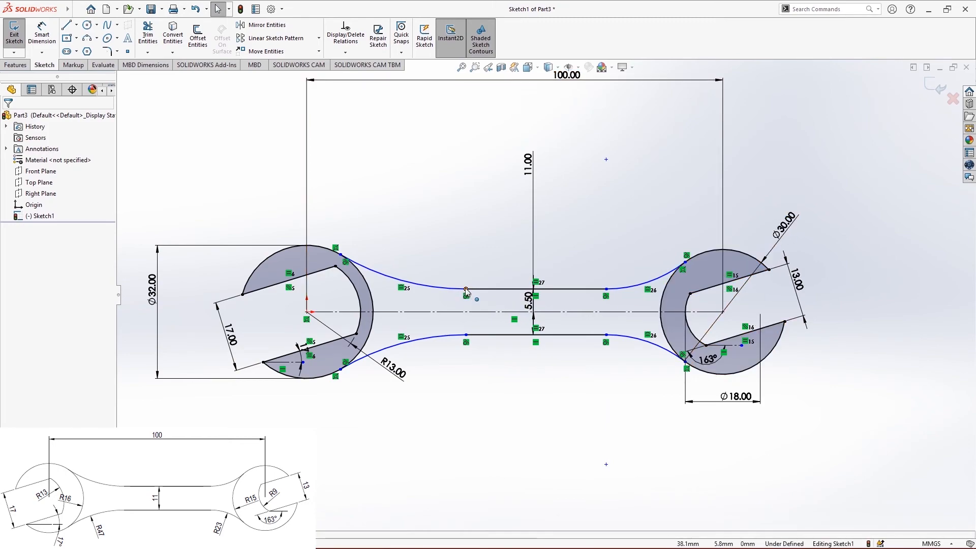
scroll(458, 305, "down", 3)
scroll(513, 309, "up", 2)
scroll(587, 314, "down", 1)
scroll(587, 314, "down", 1)
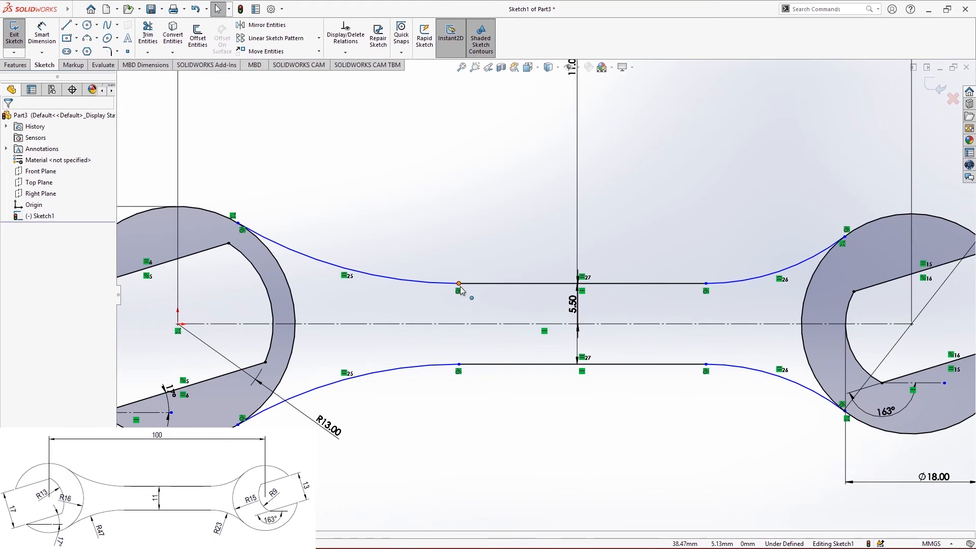
left_click_drag(459, 287, 431, 291)
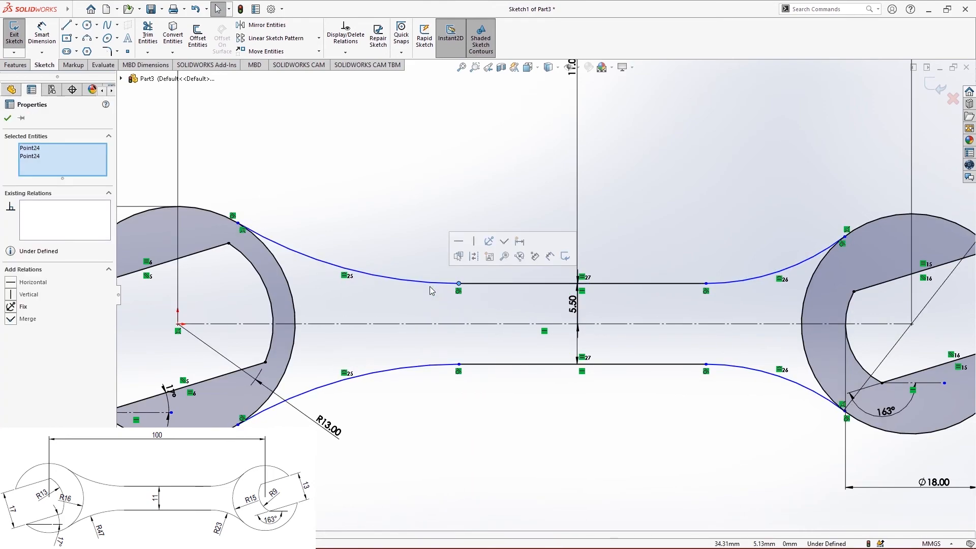
key("ctrl+z")
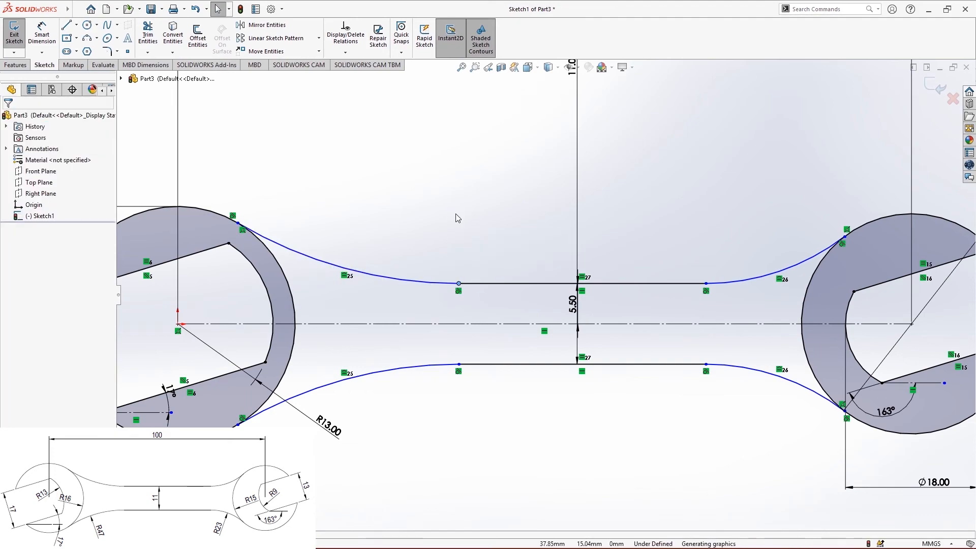
- Dimension the radius of the upper blend arc at the 32 mm head as 47 mm
left_click(40, 29)
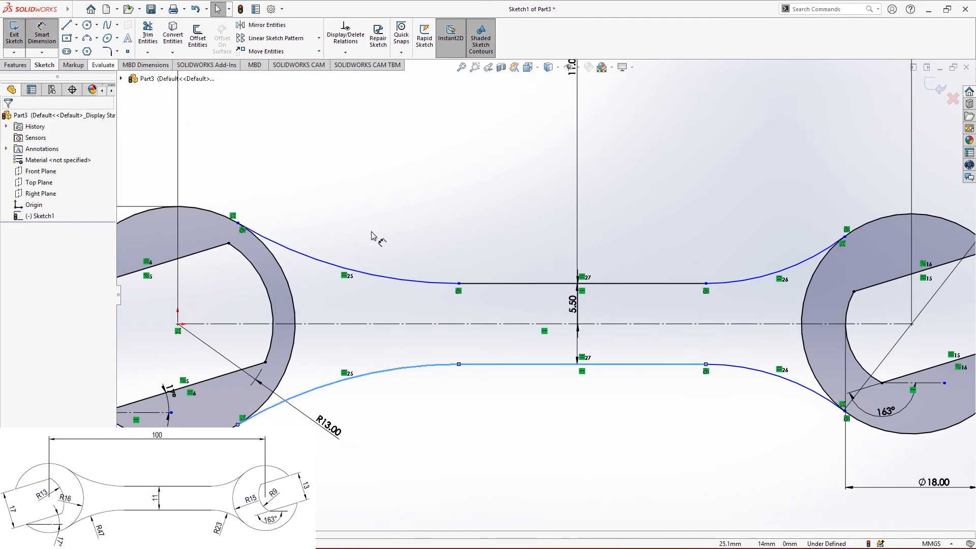
left_click(318, 262)
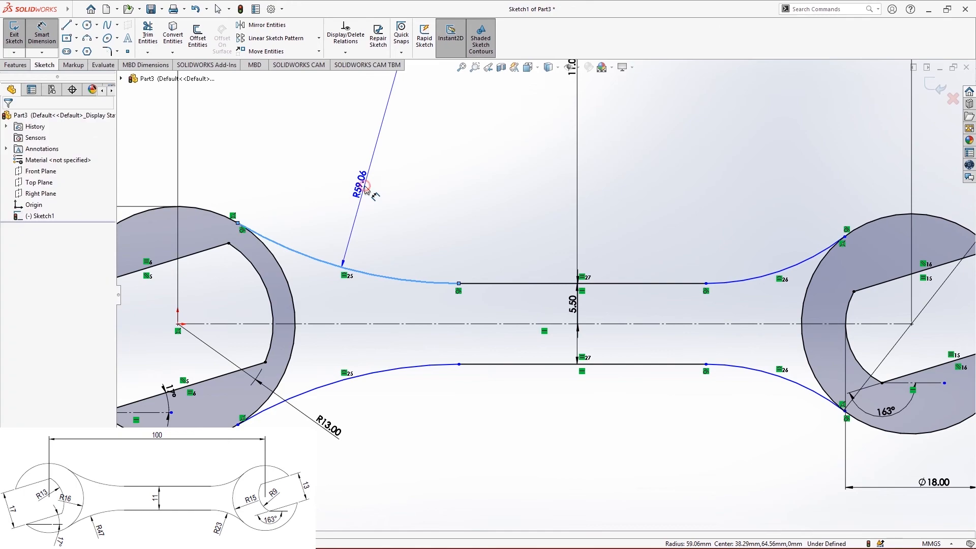
left_click(370, 190)
type("47")
key("Return")
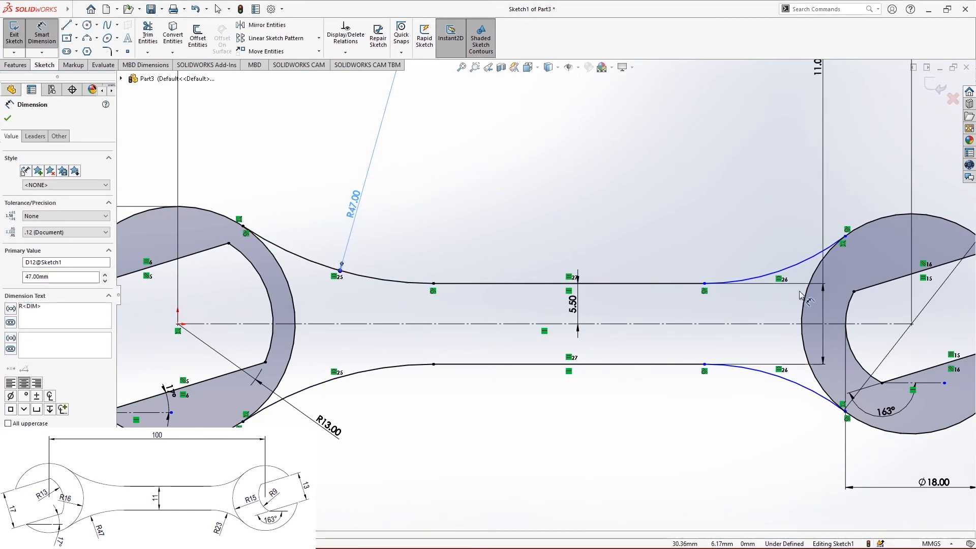
key("Escape")
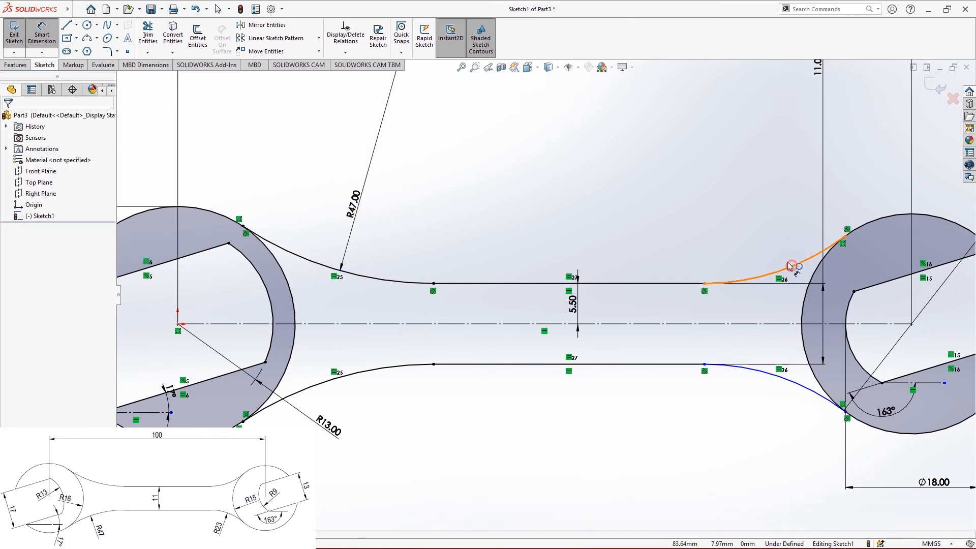
- Dimension the radius of the upper blend arc at the 30 mm head as 23 mm
left_click(791, 265)
left_click(701, 204)
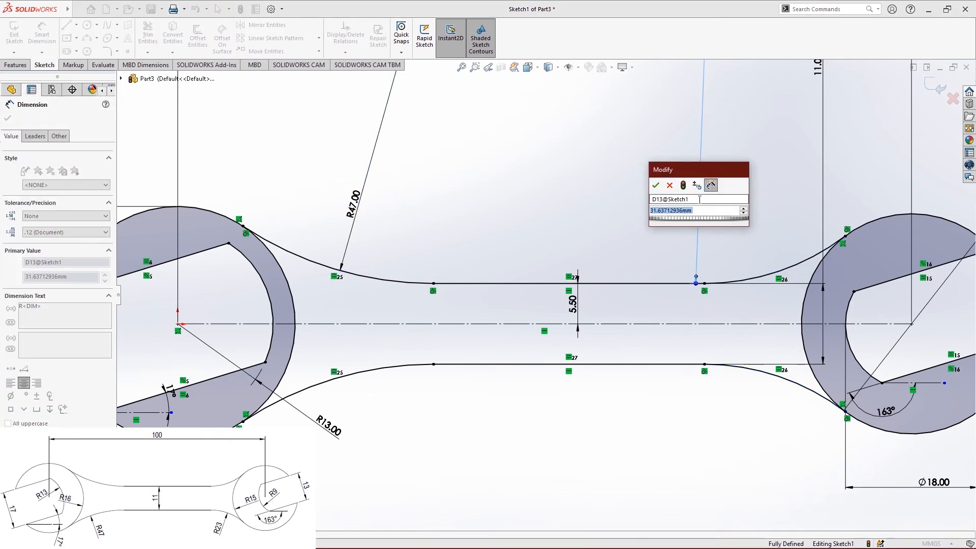
key("Return")
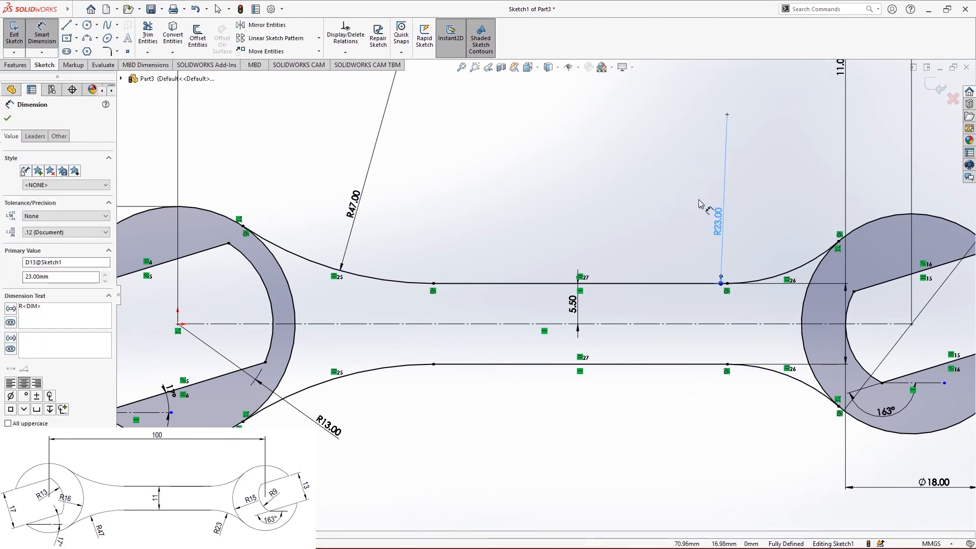
scroll(563, 270, "up", 3)
scroll(562, 273, "up", 2)
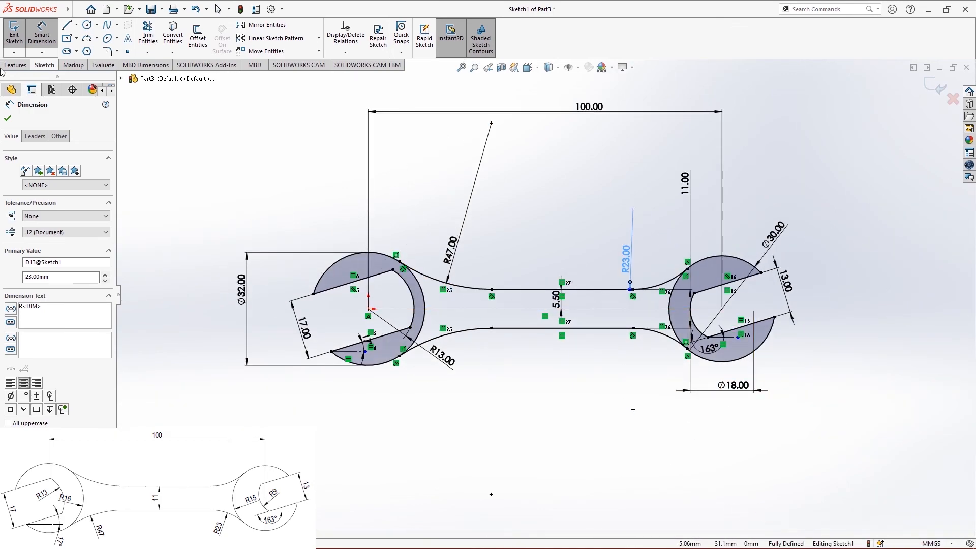
left_click(7, 121)
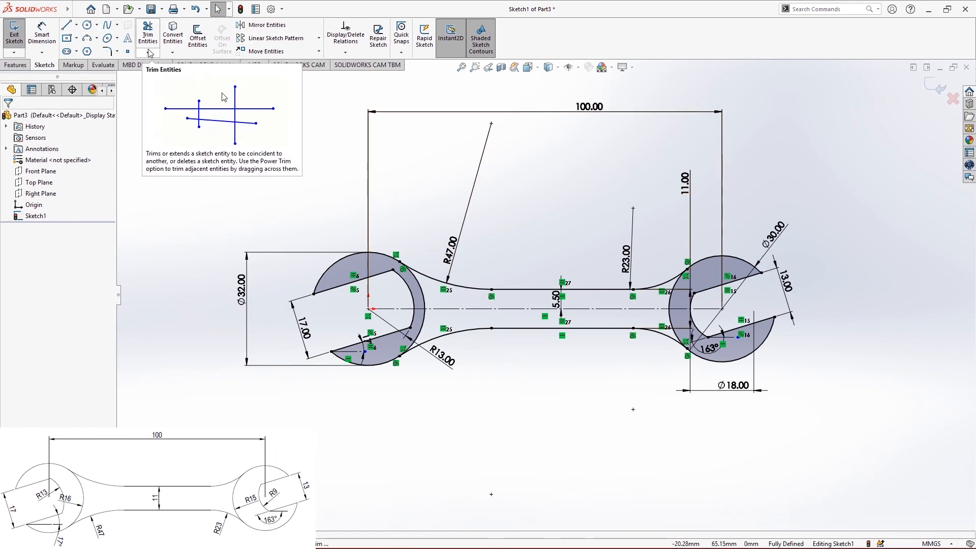
- Power-trim the outer arc segments of both heads that lie between the blend arcs, opening the heads into the handle
scroll(538, 305, "down", 3)
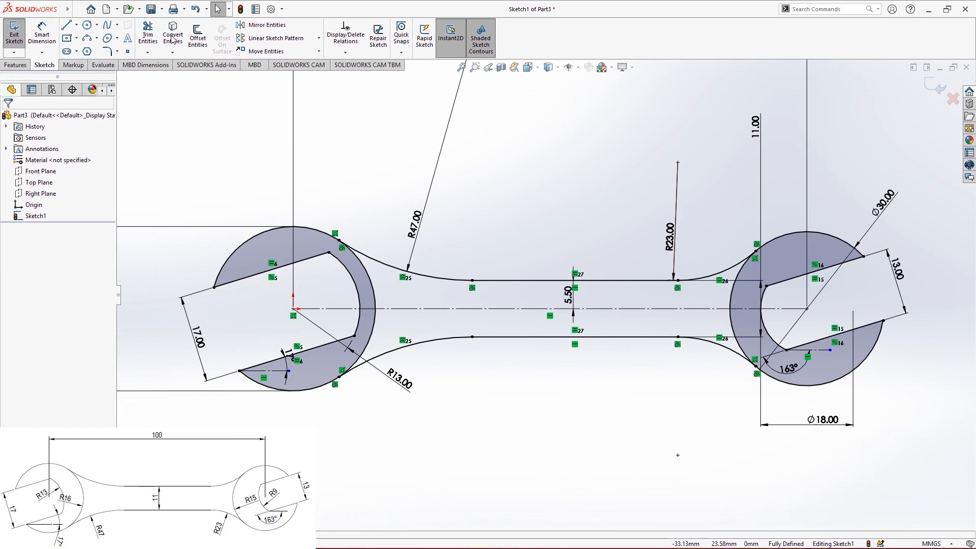
left_click(148, 36)
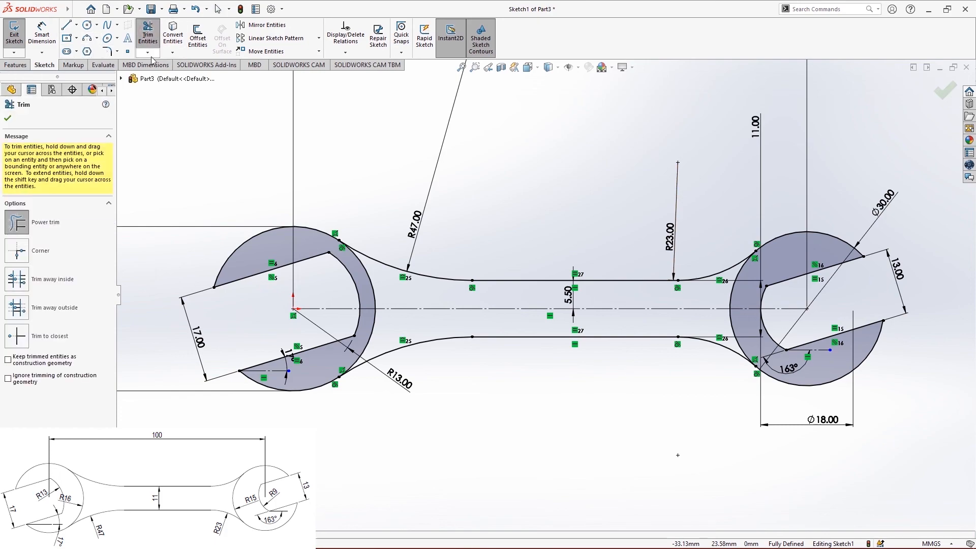
left_click_drag(387, 291, 377, 298)
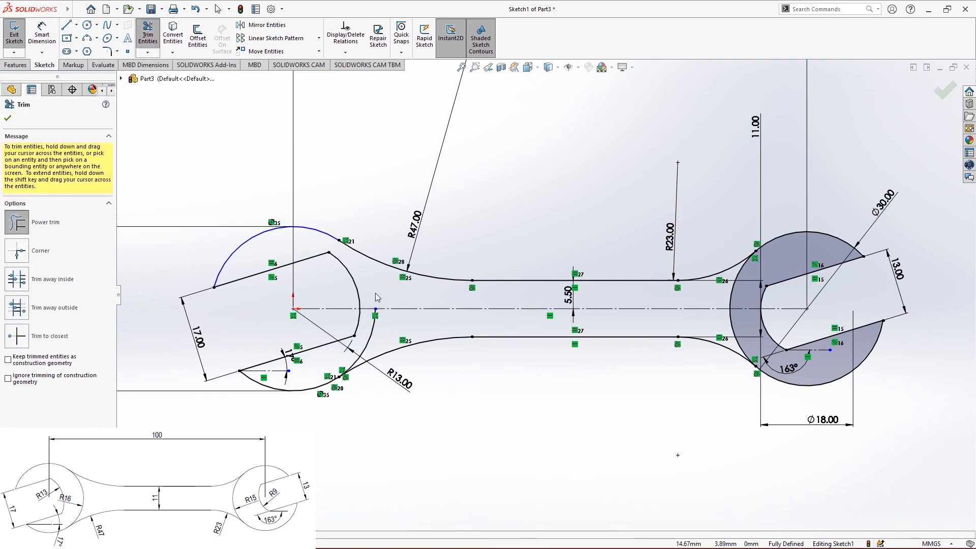
left_click_drag(387, 333, 373, 331)
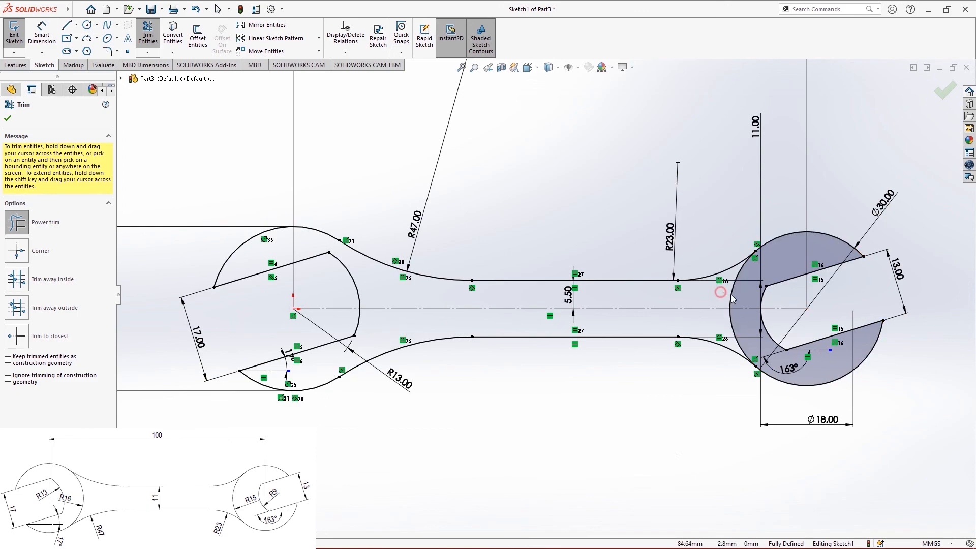
left_click_drag(732, 296, 733, 297)
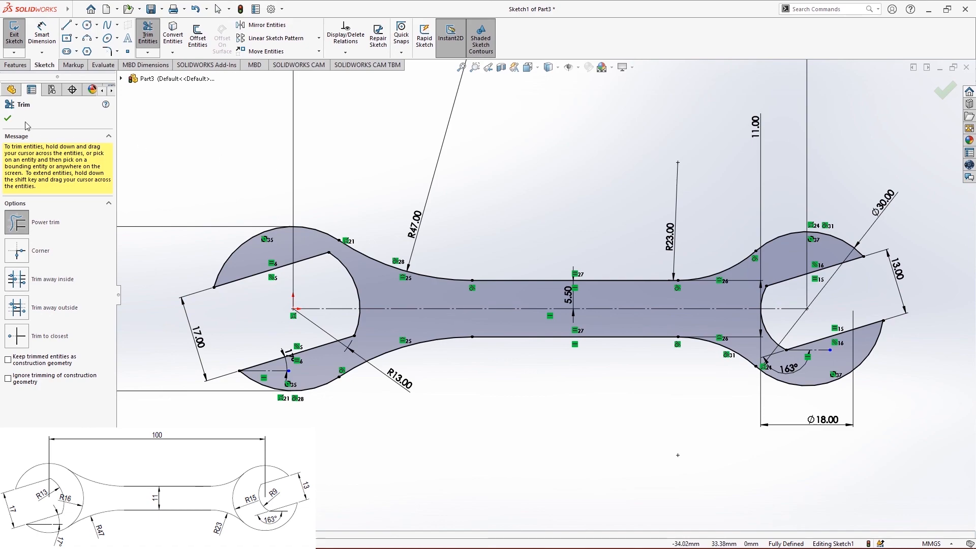
left_click(8, 123)
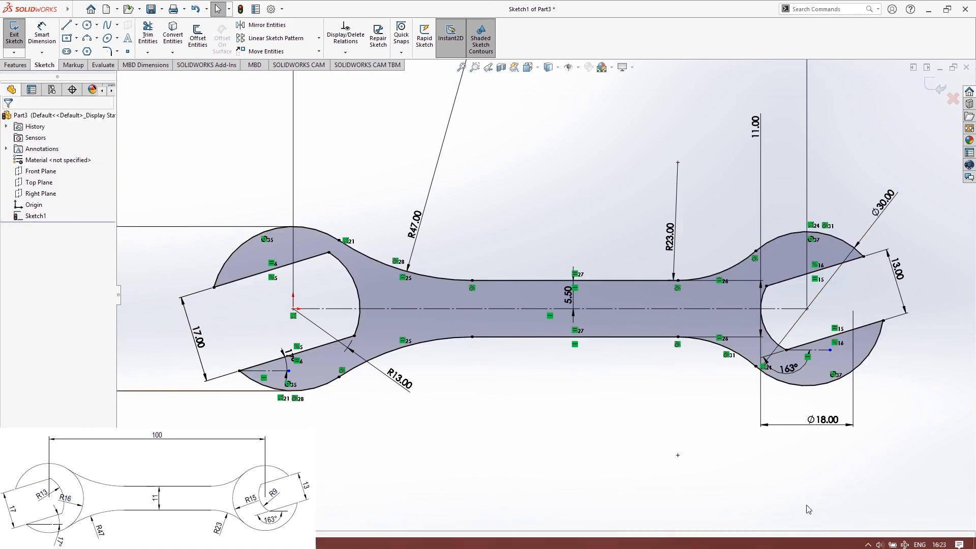
- Extrude the wrench profile as a blind boss 10 mm deep from the sketch plane
left_click(7, 66)
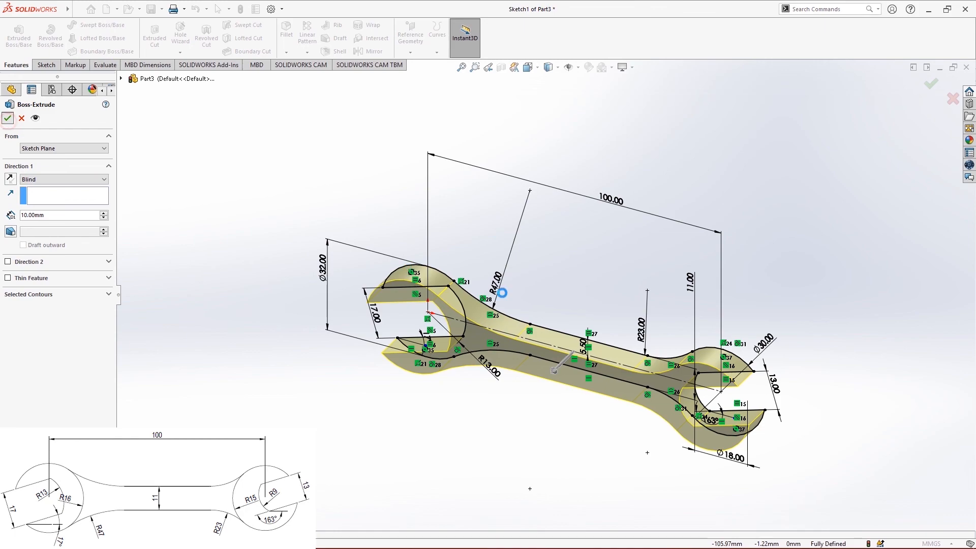
middle_click_drag(502, 293, 763, 354)
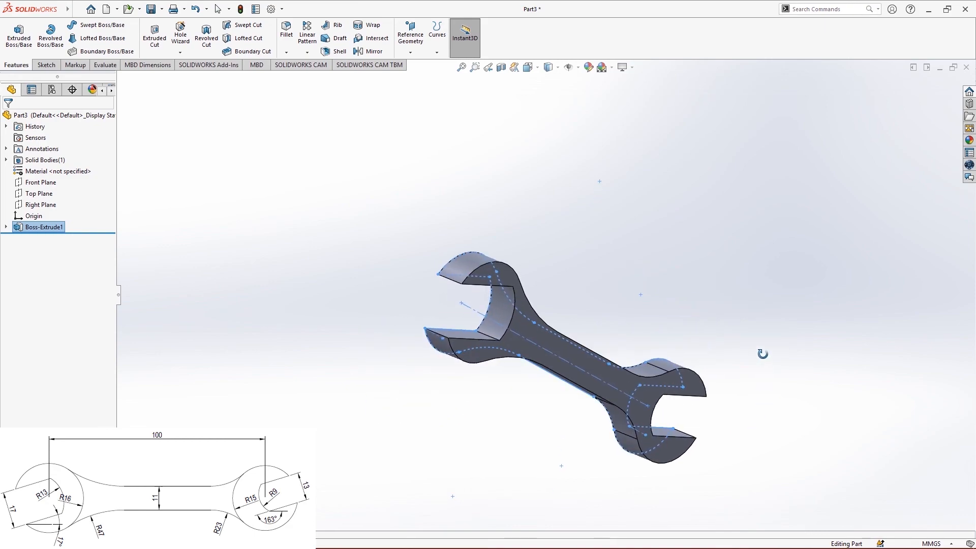